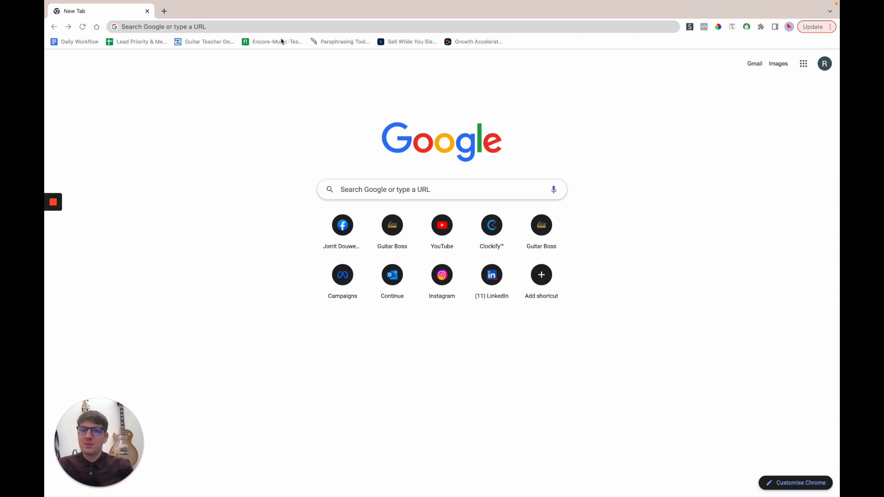
Go to business.facebook.com, open Ads Manager from the full list of tools, and dismiss the terms update notice.
{"action": "left_click", "coordinate": [306, 26]}
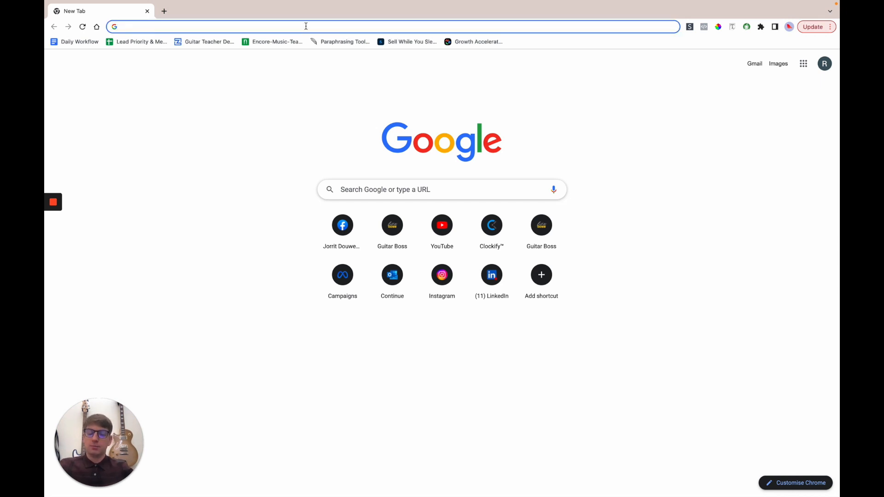
{"action": "type", "text": "bus"}
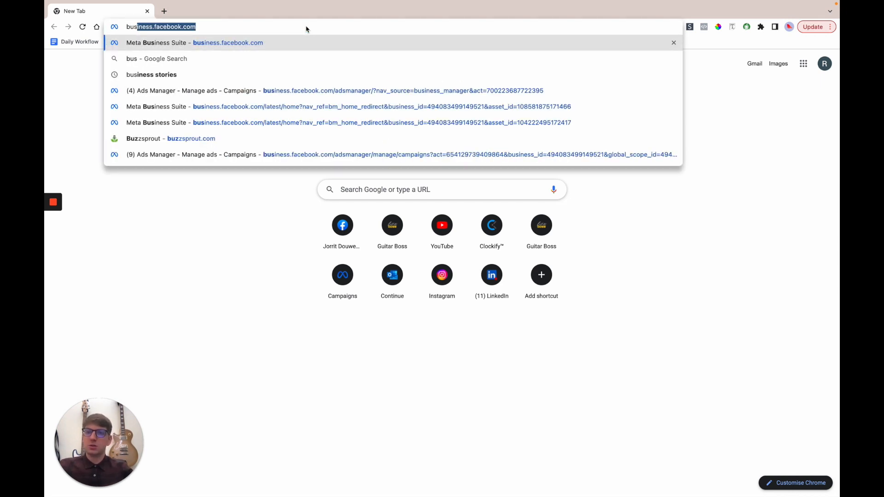
{"action": "key", "text": "Return"}
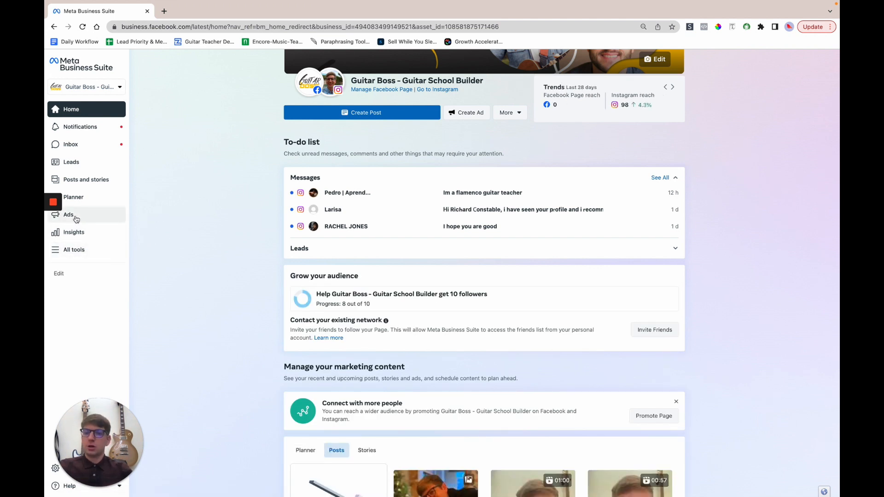
{"action": "left_click", "coordinate": [82, 254]}
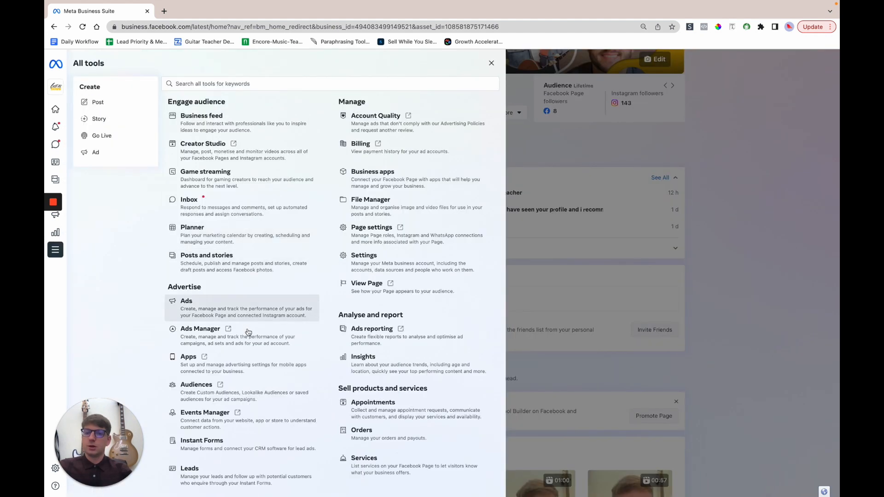
{"action": "left_click", "coordinate": [253, 339]}
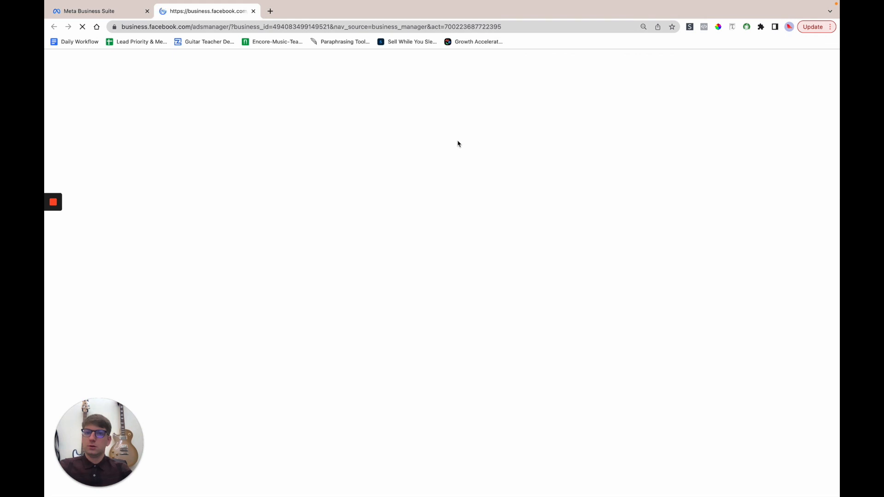
{"action": "mouse_move", "coordinate": [53, 232]}
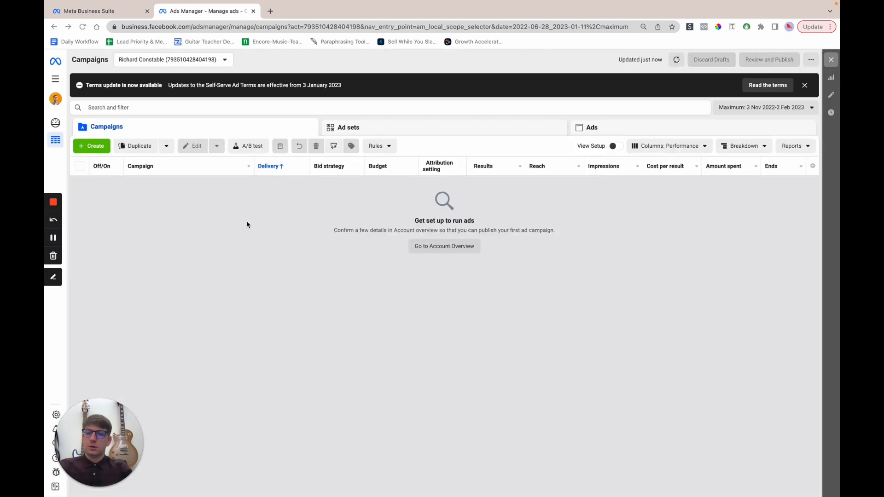
{"action": "left_click", "coordinate": [805, 86]}
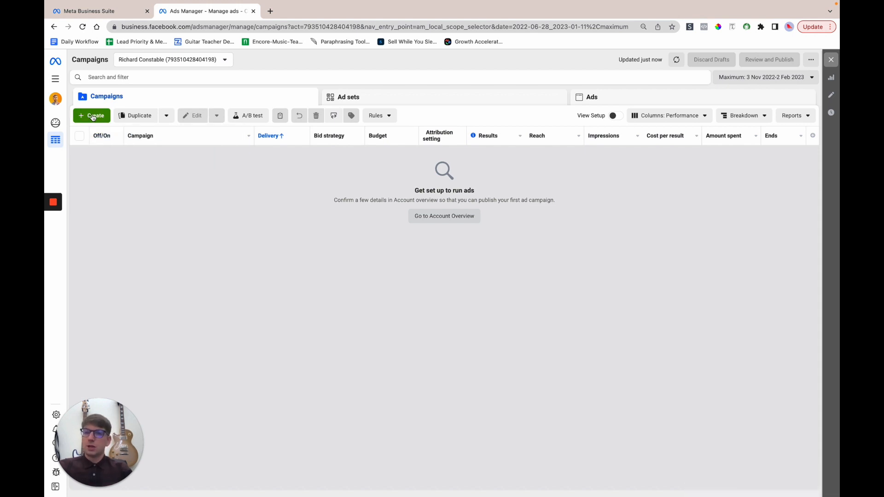
Create a new campaign with the Leads objective.
{"action": "left_click", "coordinate": [98, 118]}
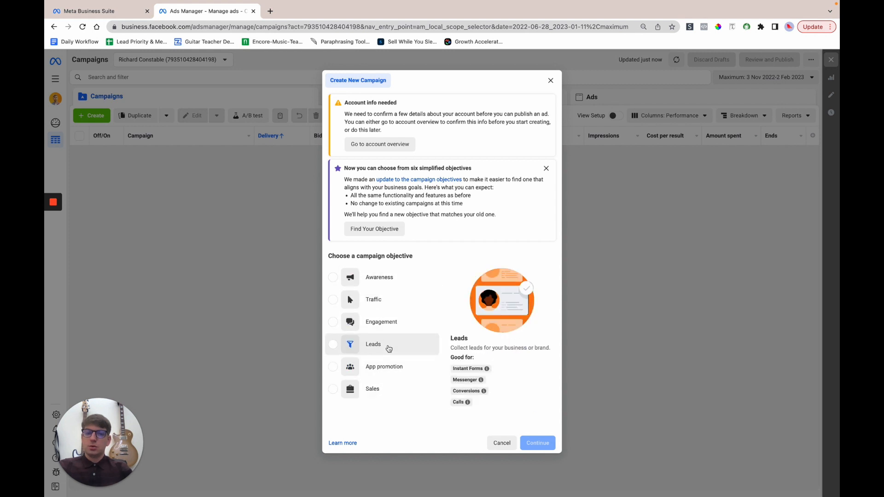
{"action": "left_click", "coordinate": [389, 348]}
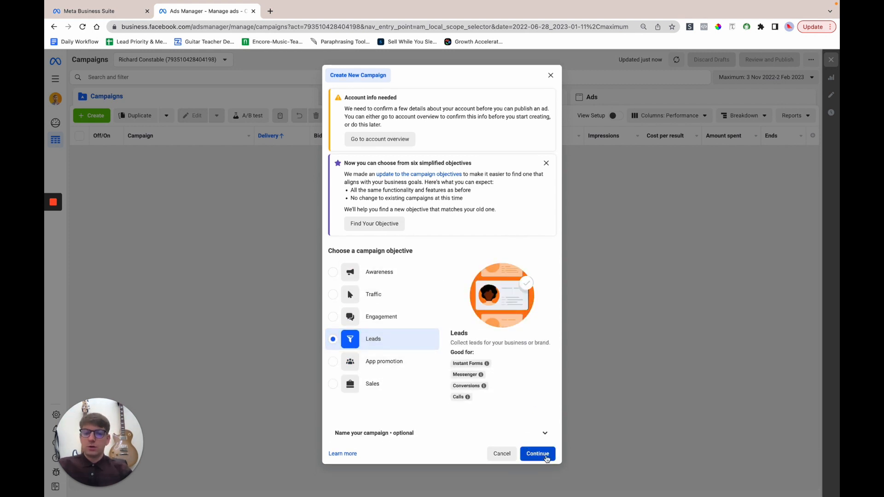
{"action": "left_click", "coordinate": [546, 456]}
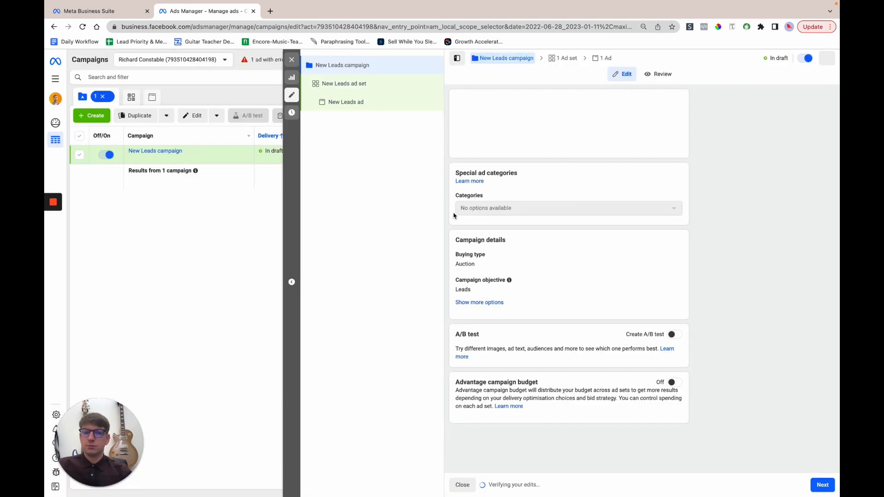
Name the campaign "F2F Guitar Lessons - Local" and continue to its ad set.
{"action": "left_click", "coordinate": [530, 119]}
{"action": "triple_click", "coordinate": [531, 117]}
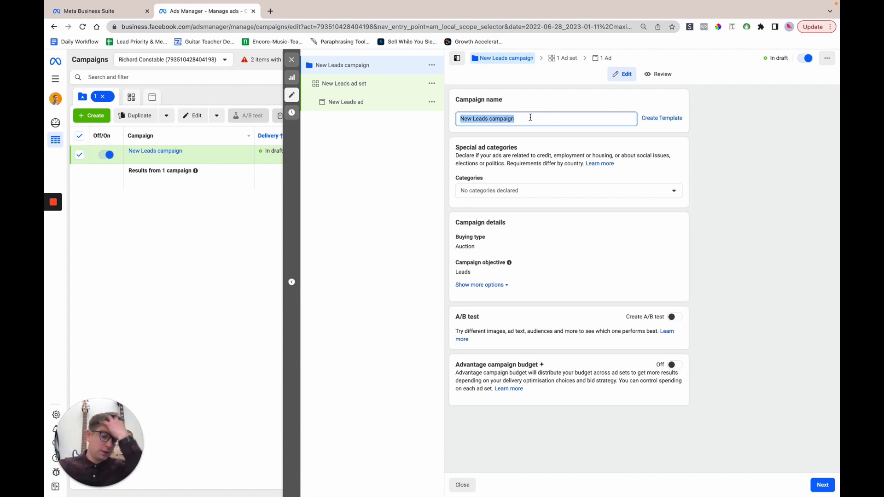
{"action": "type", "text": "F"}
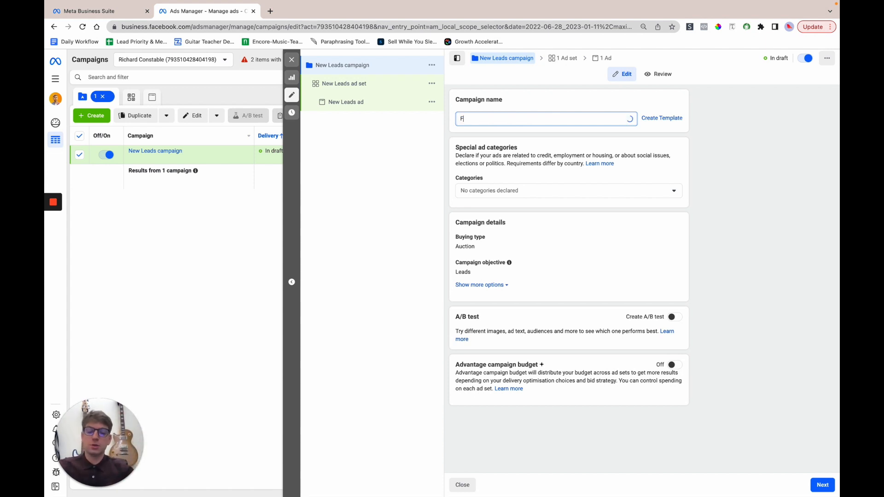
{"action": "type", "text": "2F G"}
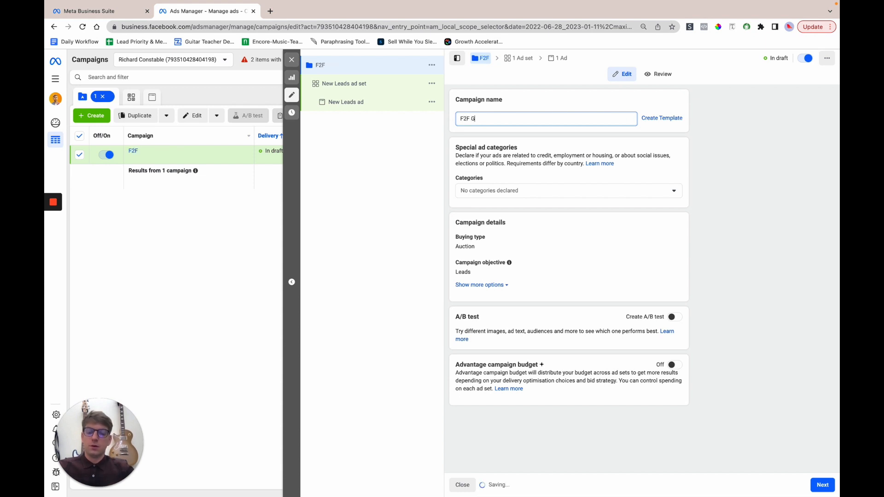
{"action": "type", "text": "uitar Lessons - Local"}
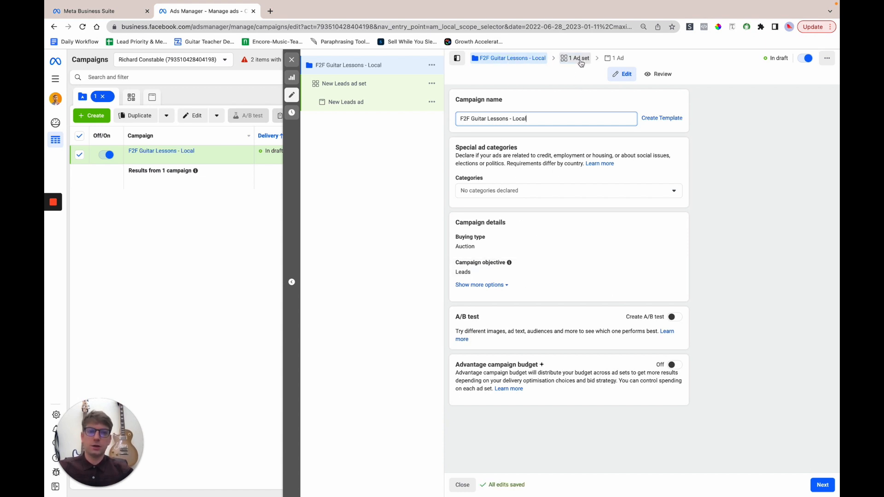
{"action": "left_click", "coordinate": [824, 486]}
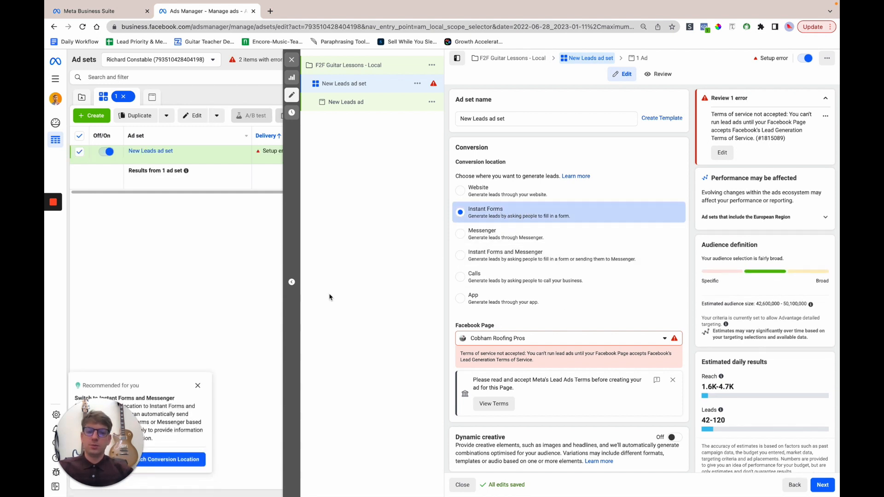
Choose Guitar Boss - Guitar School Builder as the ad set's Facebook Page and dismiss the recommendation and lead ads terms notices.
{"action": "left_click", "coordinate": [198, 385]}
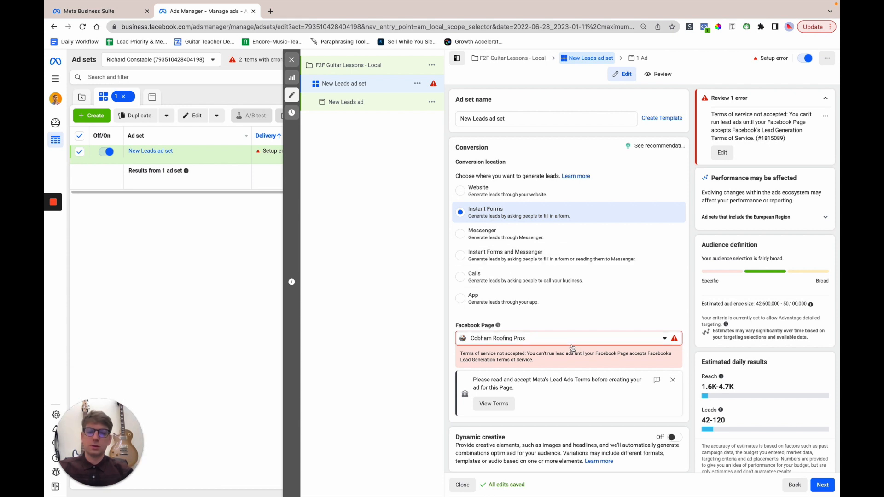
{"action": "left_click", "coordinate": [534, 339]}
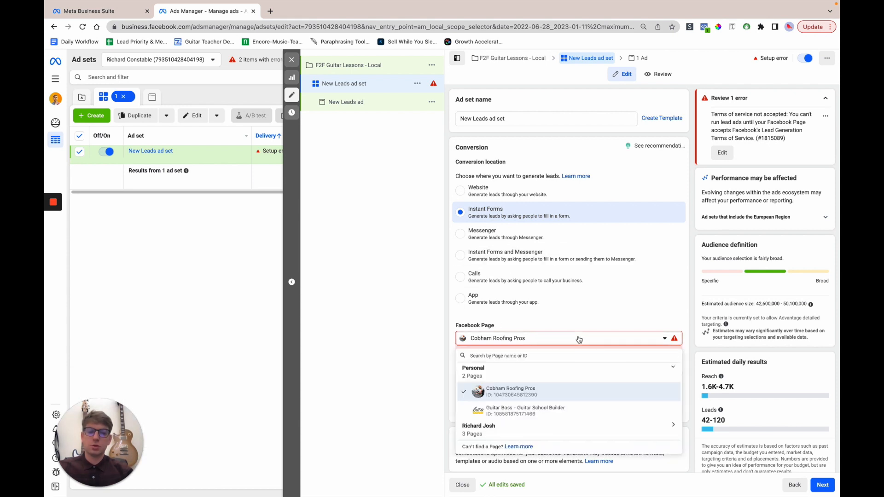
{"action": "left_click", "coordinate": [552, 413]}
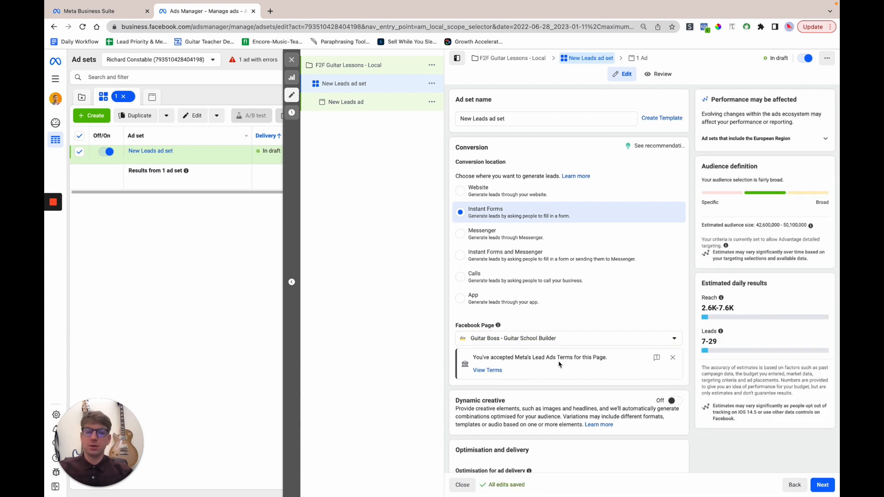
{"action": "left_click", "coordinate": [673, 362]}
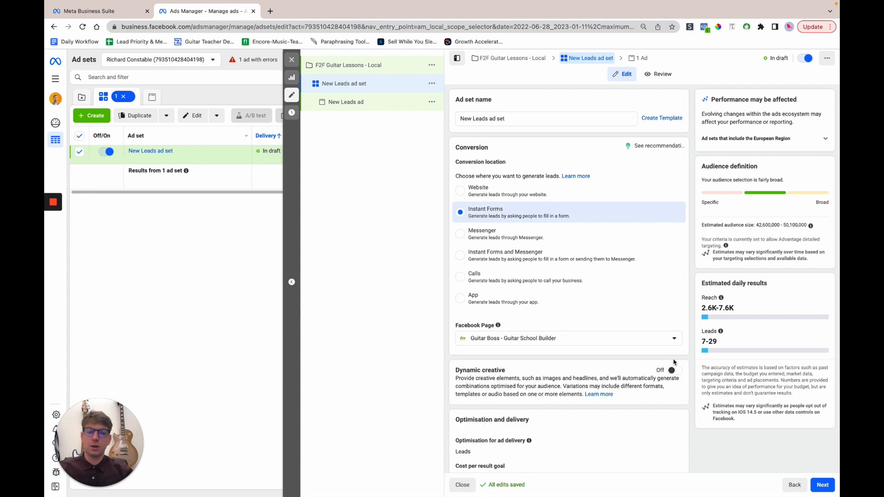
Try a daily budget of £5 for the ad set, and settle on £10.00.
{"action": "scroll", "coordinate": [548, 365], "scroll_direction": "down", "scroll_amount": 3}
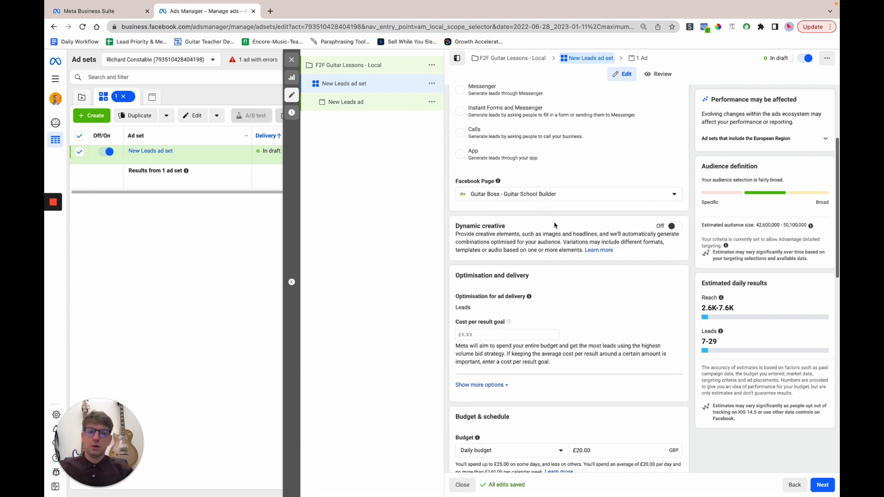
{"action": "scroll", "coordinate": [642, 345], "scroll_direction": "down", "scroll_amount": 3}
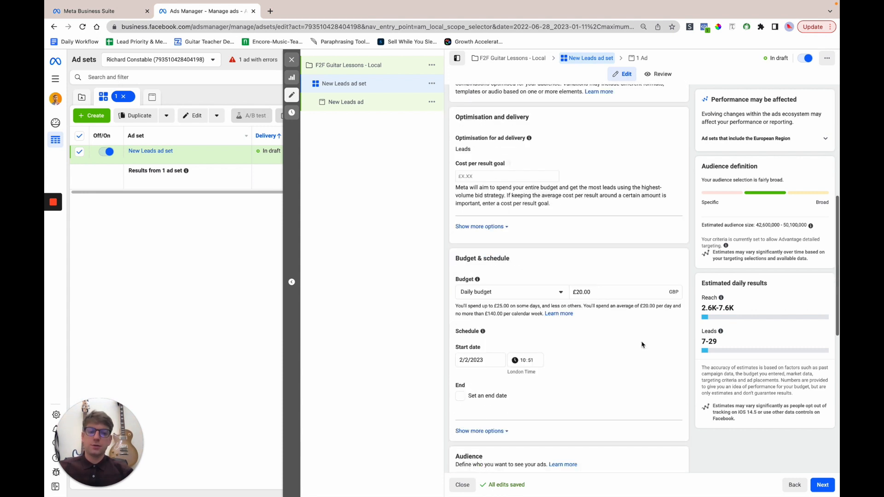
{"action": "double_click", "coordinate": [598, 291]}
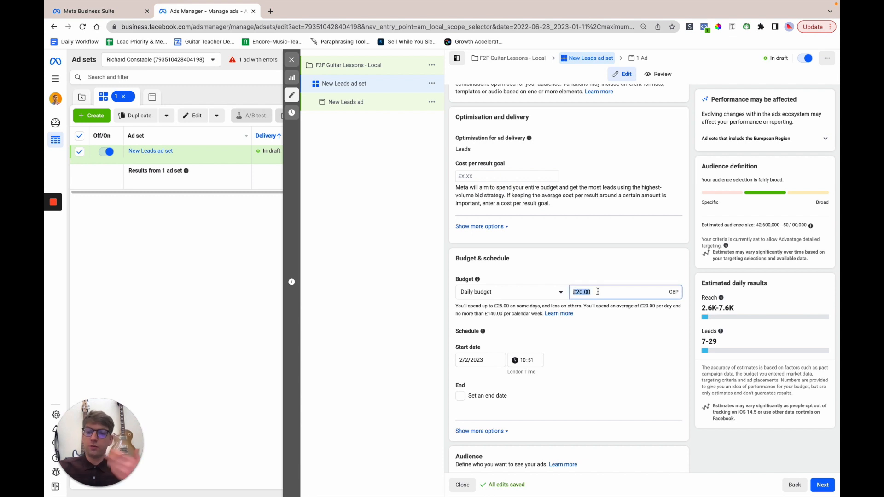
{"action": "type", "text": "5"}
{"action": "left_click", "coordinate": [602, 271]}
{"action": "double_click", "coordinate": [602, 292]}
{"action": "type", "text": "10"}
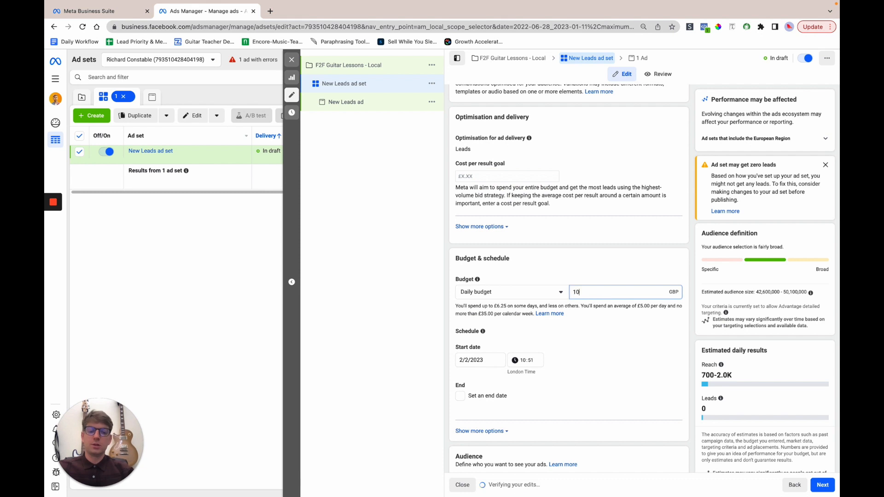
{"action": "left_click", "coordinate": [603, 276]}
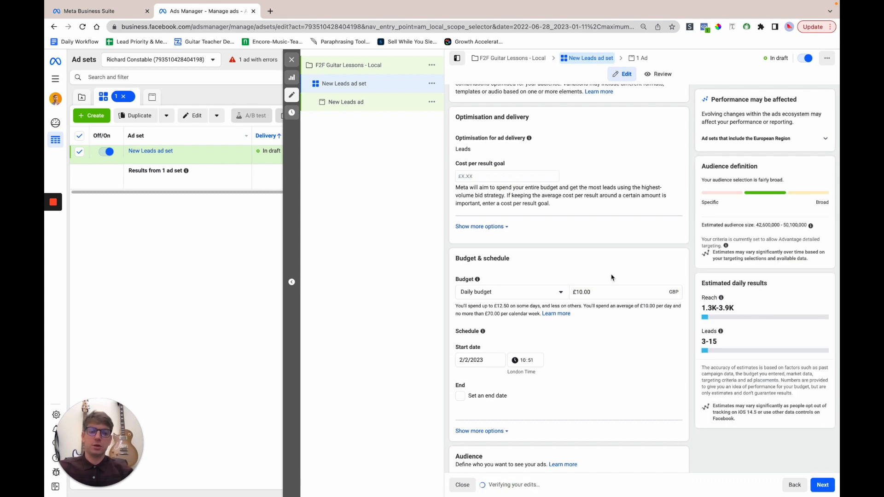
Schedule the ad set to start on 3/2/2023 at 00:01.
{"action": "scroll", "coordinate": [612, 278], "scroll_direction": "down", "scroll_amount": 2}
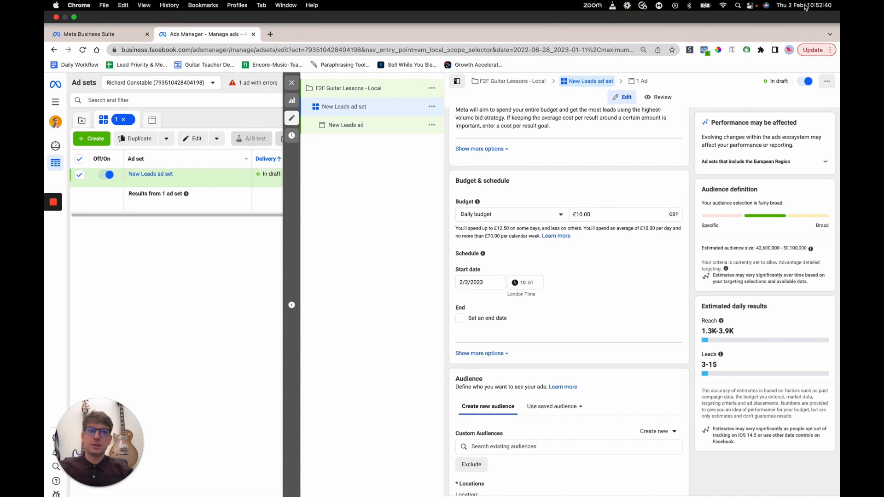
{"action": "left_click", "coordinate": [482, 259]}
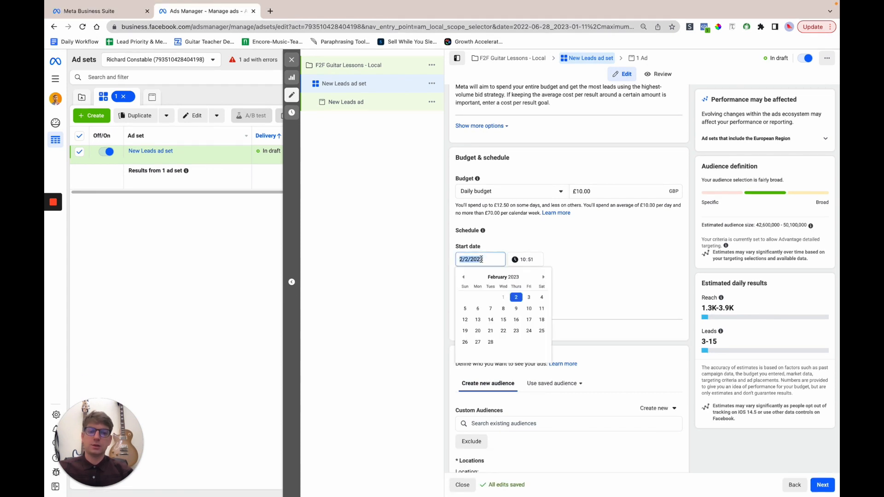
{"action": "left_click", "coordinate": [529, 297]}
{"action": "left_click", "coordinate": [529, 260]}
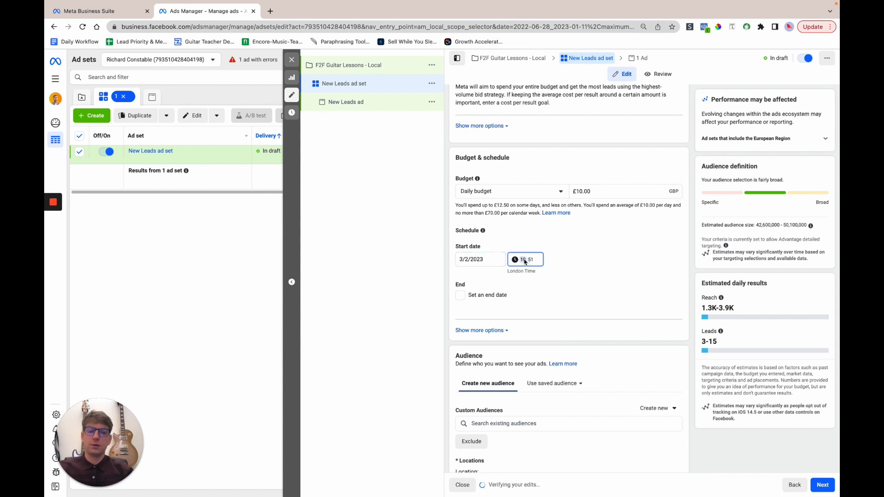
{"action": "type", "text": "00:01"}
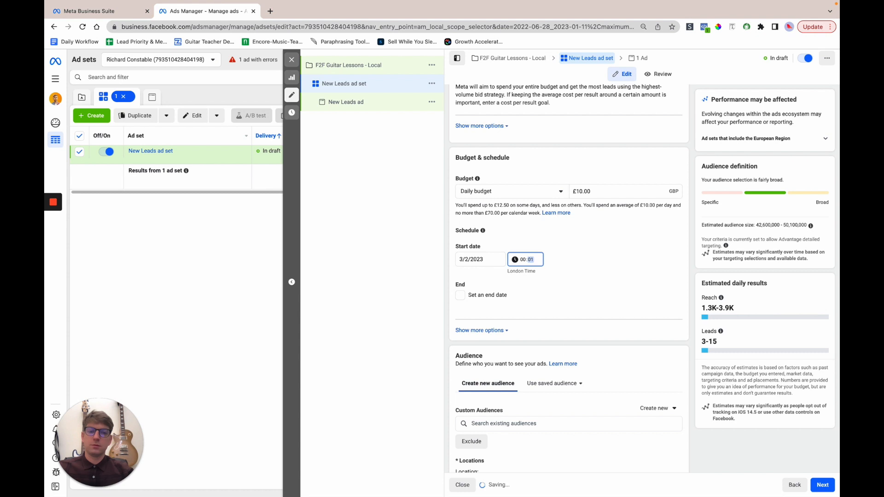
{"action": "left_click", "coordinate": [581, 275]}
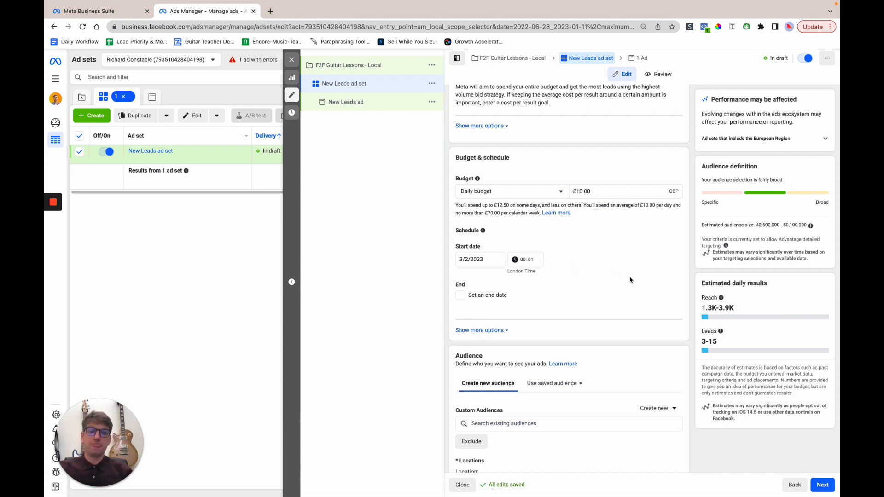
Replace United Kingdom with Weybridge, Surrey as the ad set's audience location.
{"action": "scroll", "coordinate": [629, 277], "scroll_direction": "down", "scroll_amount": 3}
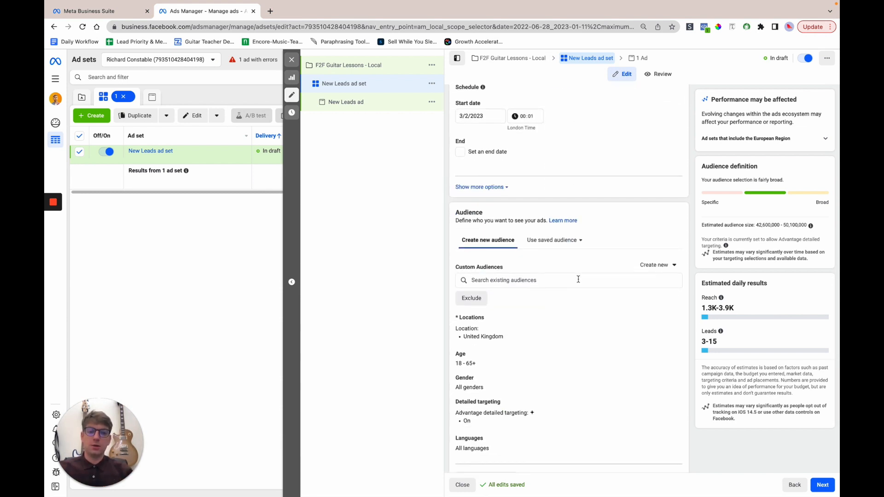
{"action": "scroll", "coordinate": [579, 278], "scroll_direction": "down", "scroll_amount": 1}
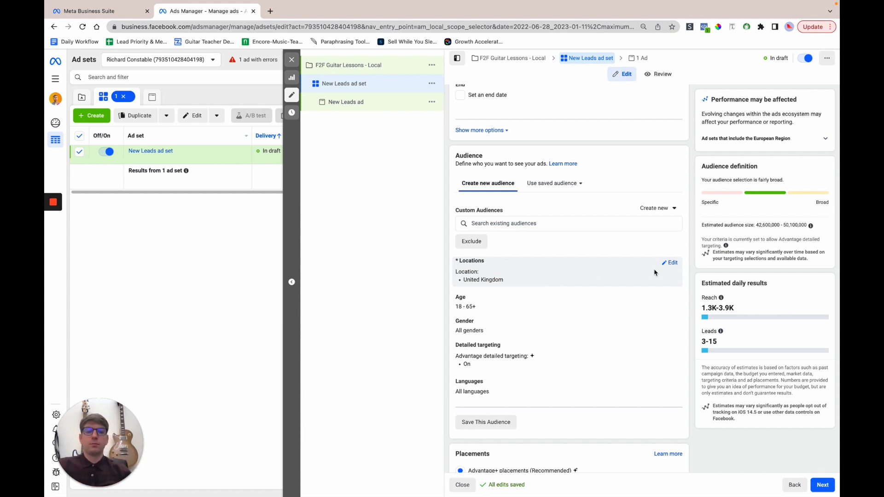
{"action": "left_click", "coordinate": [672, 263]}
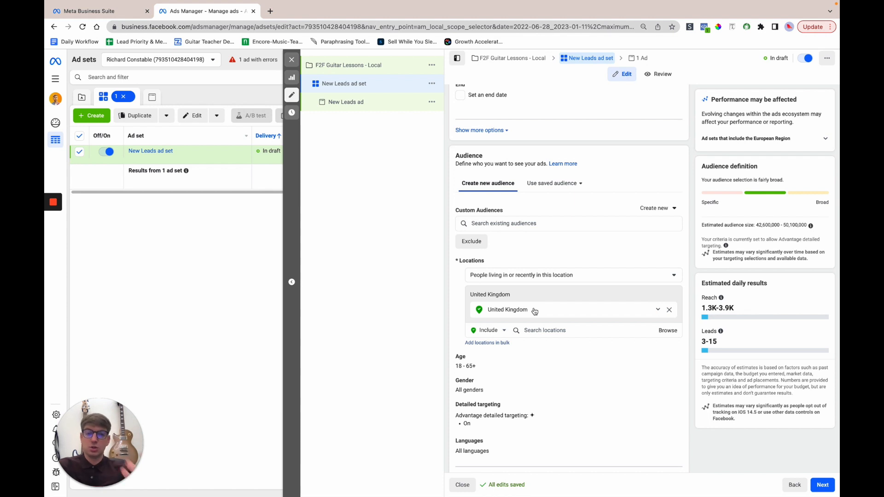
{"action": "left_click", "coordinate": [669, 310]}
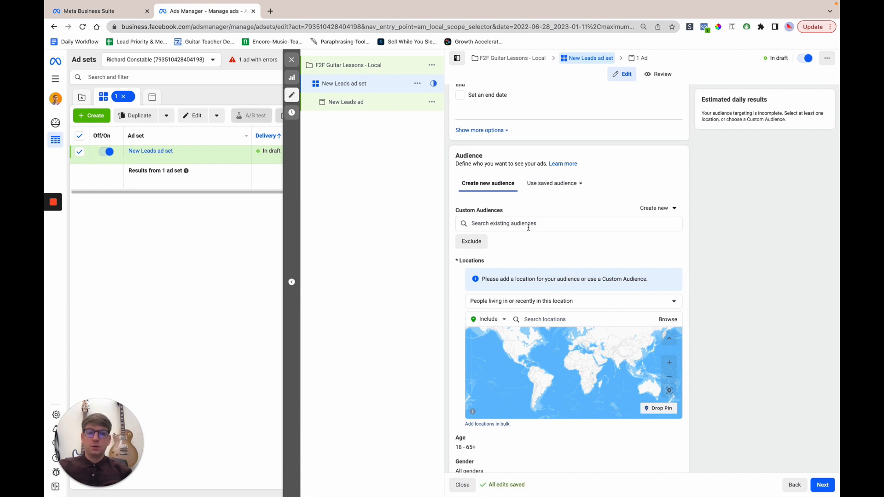
{"action": "left_click", "coordinate": [558, 319]}
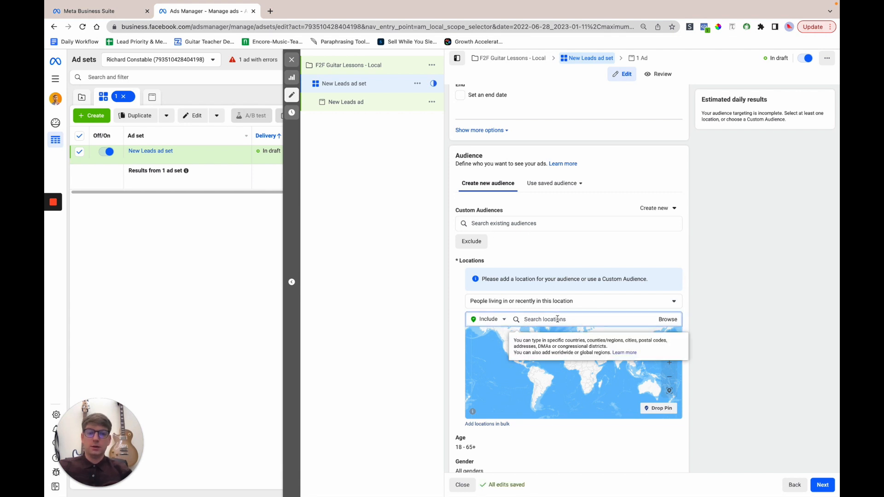
{"action": "type", "text": "weybridge, surrey"}
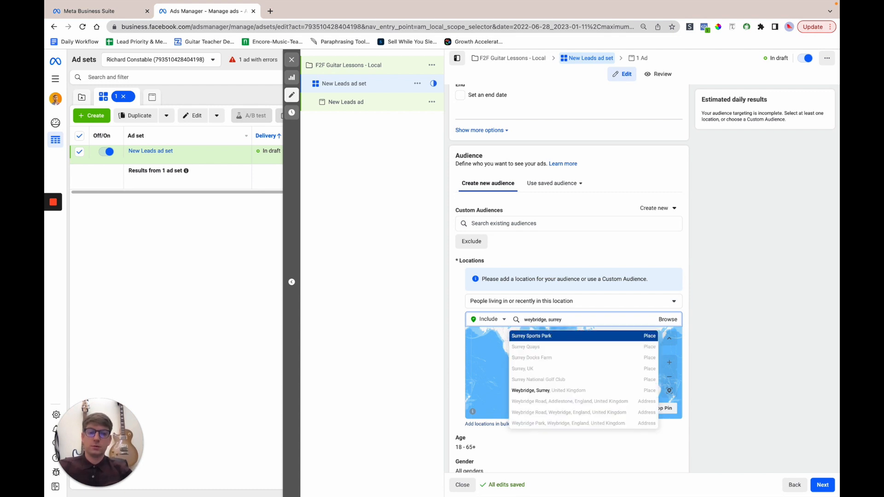
{"action": "left_click", "coordinate": [545, 391]}
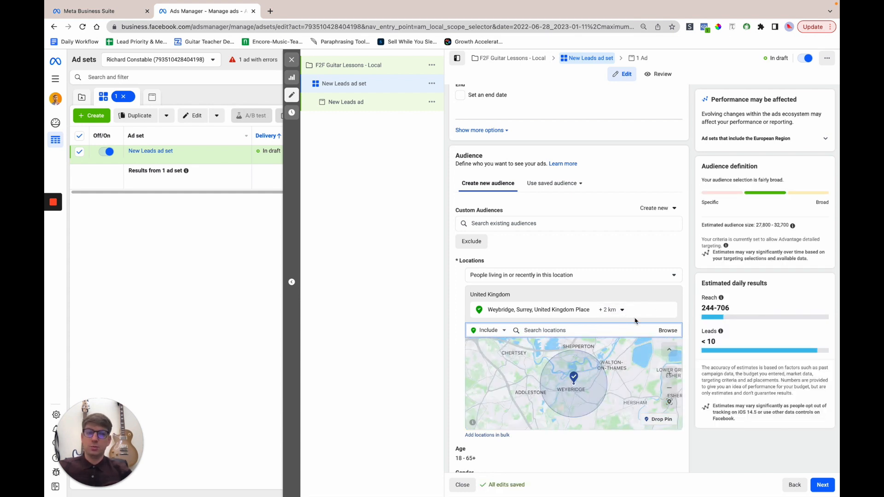
Set the targeting radius around Weybridge to 10 km.
{"action": "left_click", "coordinate": [620, 312]}
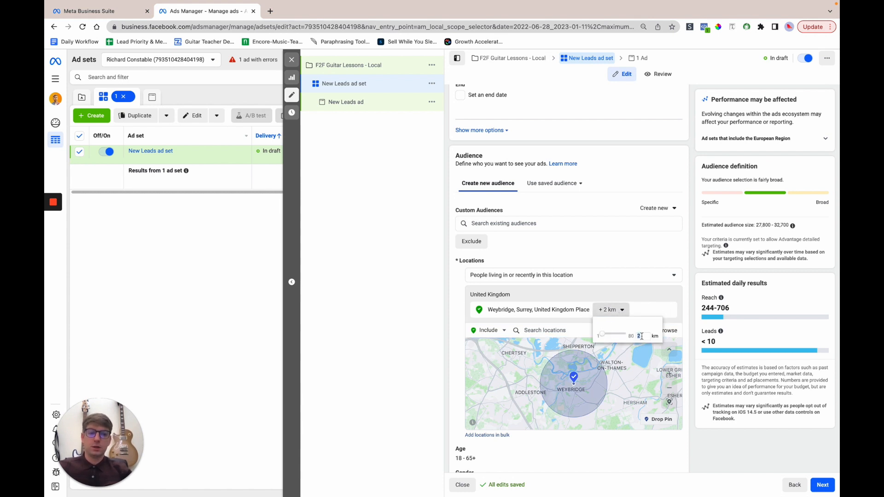
{"action": "type", "text": "10"}
{"action": "left_click", "coordinate": [687, 306]}
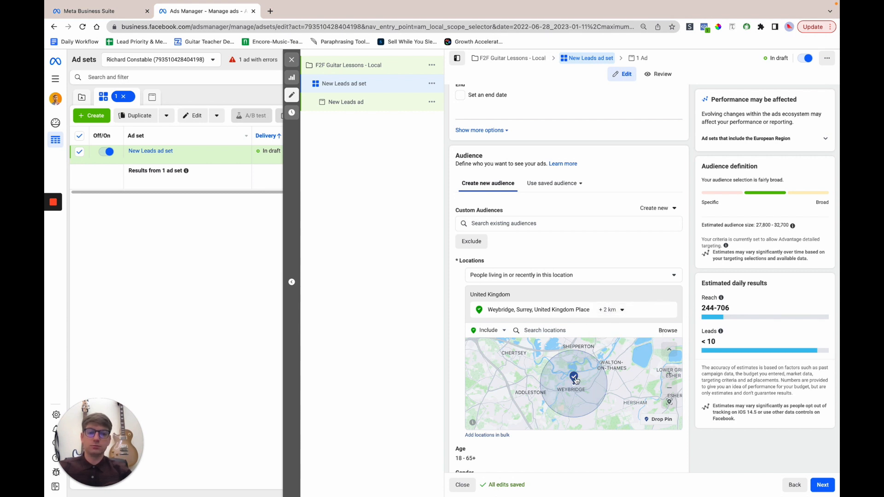
{"action": "left_click", "coordinate": [615, 312]}
{"action": "left_click_drag", "start_coordinate": [606, 336], "coordinate": [610, 337]}
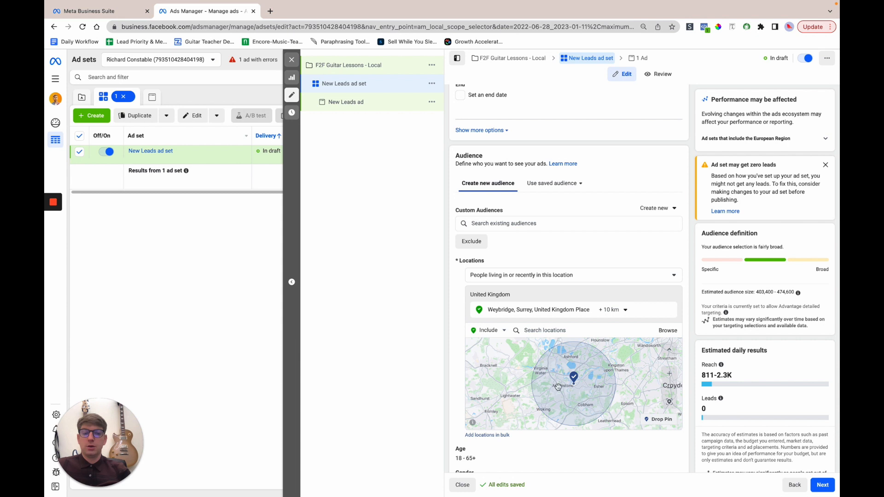
Try a minimum audience age of 30, and settle on 27.
{"action": "scroll", "coordinate": [615, 458], "scroll_direction": "down", "scroll_amount": 5}
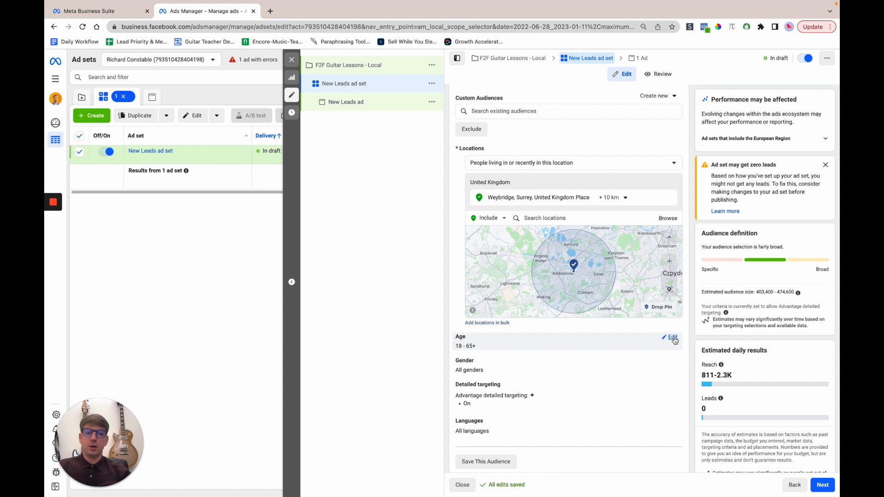
{"action": "scroll", "coordinate": [674, 323], "scroll_direction": "down", "scroll_amount": 2}
{"action": "left_click", "coordinate": [673, 249]}
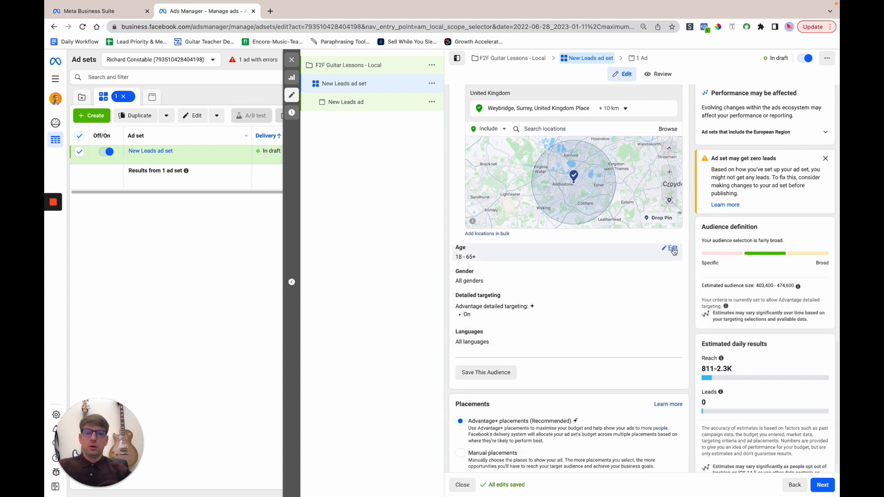
{"action": "left_click", "coordinate": [479, 261]}
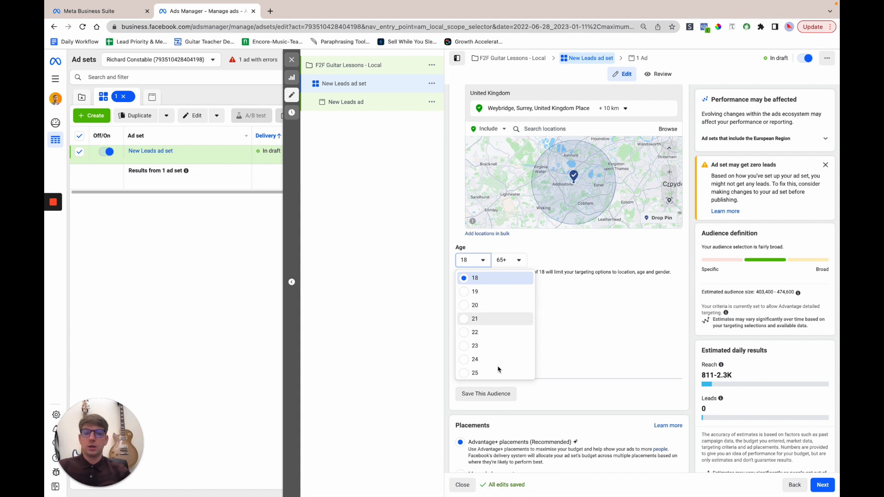
{"action": "scroll", "coordinate": [497, 367], "scroll_direction": "down", "scroll_amount": 3}
{"action": "scroll", "coordinate": [499, 332], "scroll_direction": "down", "scroll_amount": 2}
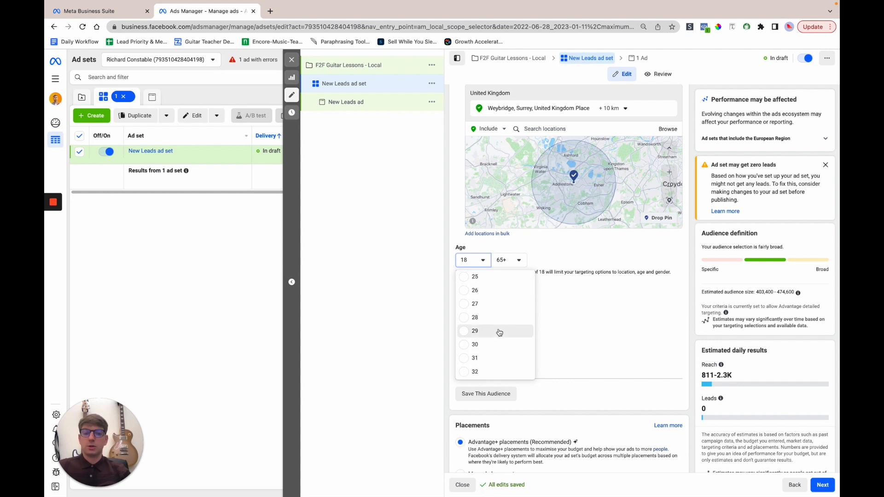
{"action": "left_click", "coordinate": [501, 347]}
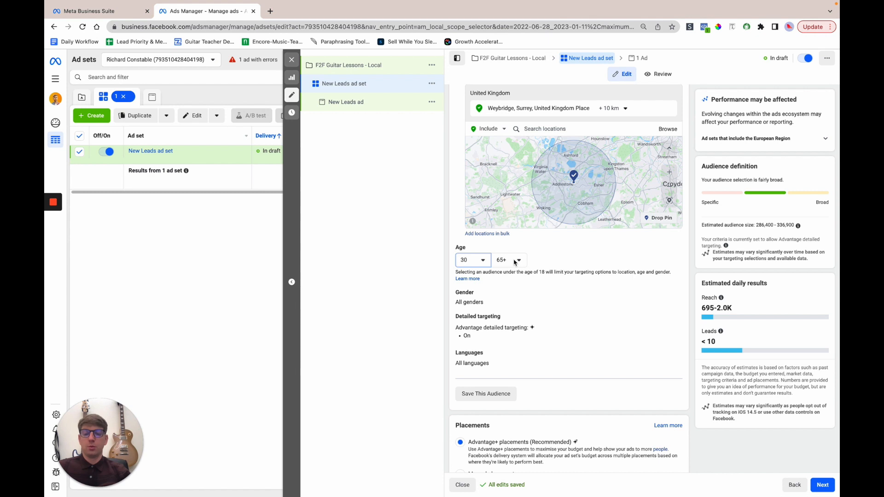
{"action": "left_click", "coordinate": [481, 265]}
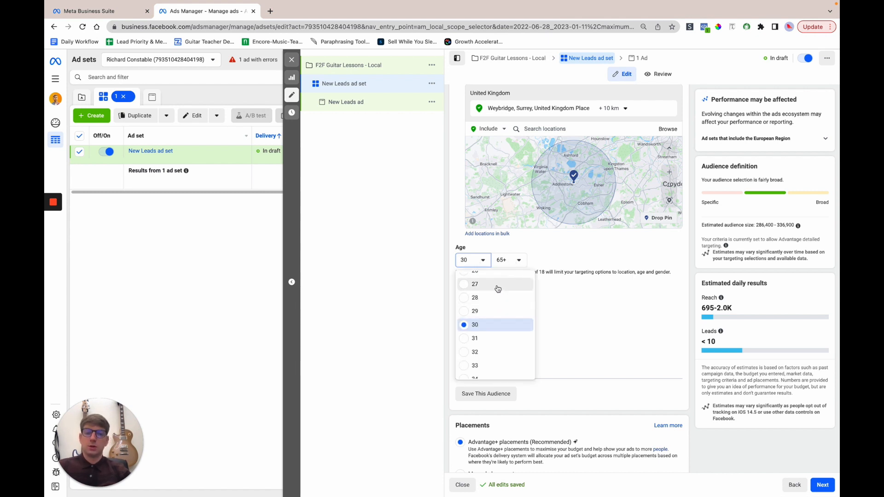
{"action": "scroll", "coordinate": [496, 292], "scroll_direction": "up", "scroll_amount": 1}
{"action": "left_click", "coordinate": [493, 311]}
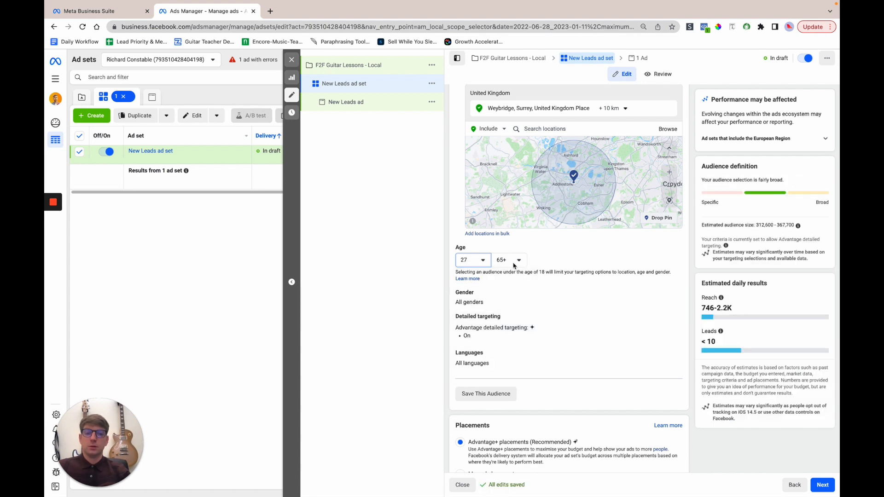
Look through the maximum age options for the audience and keep 65+.
{"action": "left_click", "coordinate": [516, 266]}
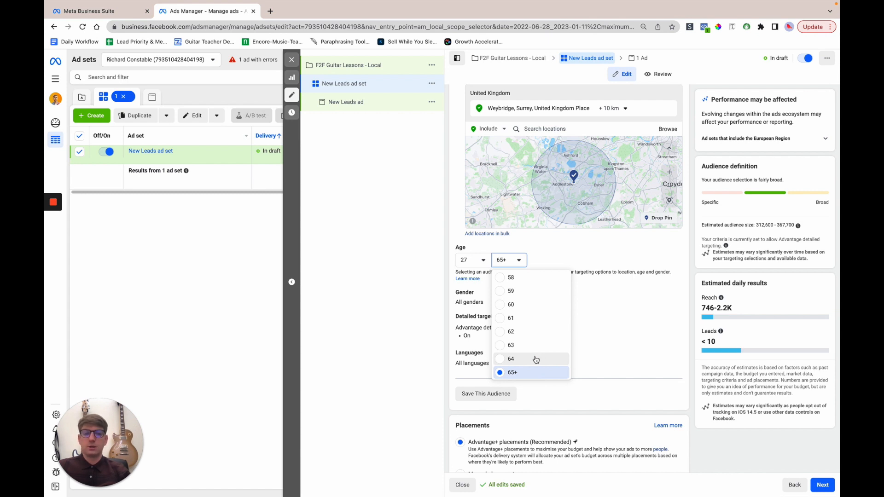
{"action": "scroll", "coordinate": [536, 359], "scroll_direction": "up", "scroll_amount": 7}
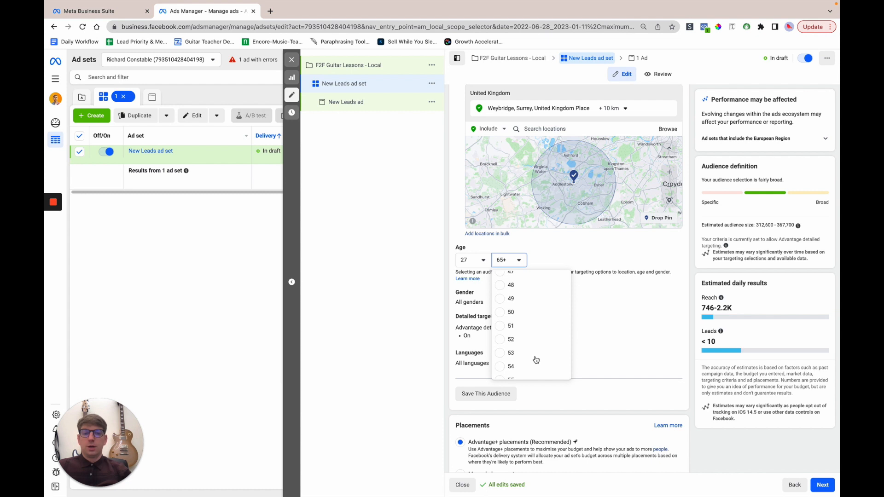
{"action": "scroll", "coordinate": [536, 360], "scroll_direction": "down", "scroll_amount": 2}
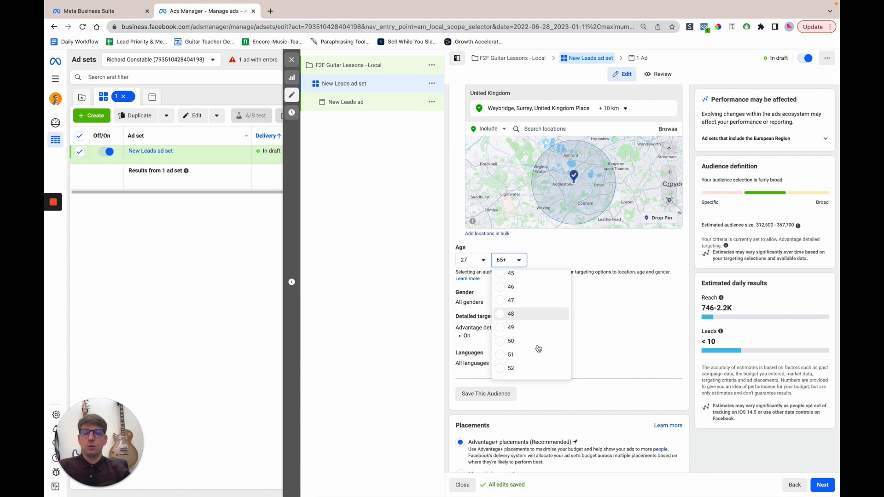
{"action": "scroll", "coordinate": [534, 345], "scroll_direction": "down", "scroll_amount": 2}
{"action": "scroll", "coordinate": [530, 344], "scroll_direction": "down", "scroll_amount": 4}
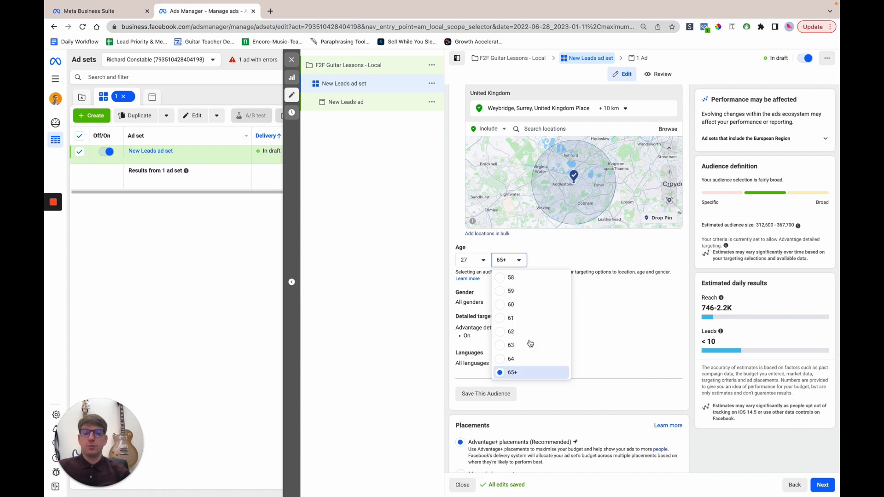
{"action": "left_click", "coordinate": [527, 373]}
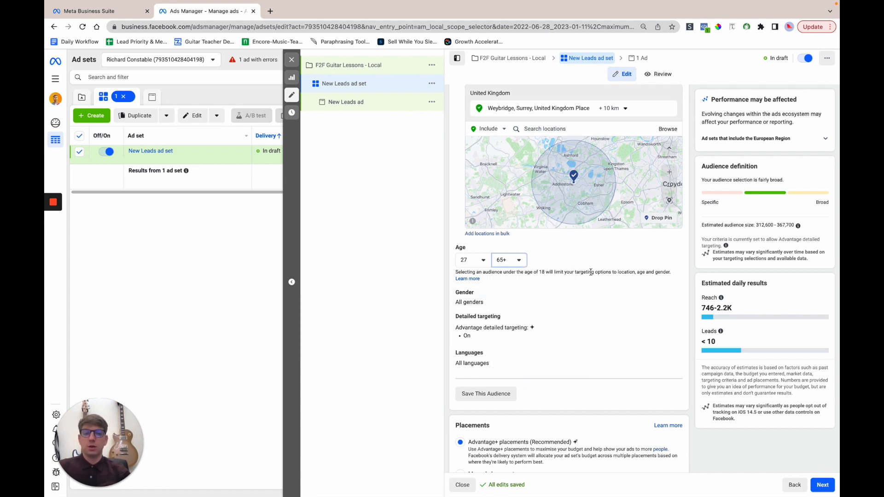
Open the detailed targeting settings, toggle Advantage detailed targeting to compare the lead estimates, and leave it switched off.
{"action": "scroll", "coordinate": [591, 272], "scroll_direction": "down", "scroll_amount": 1}
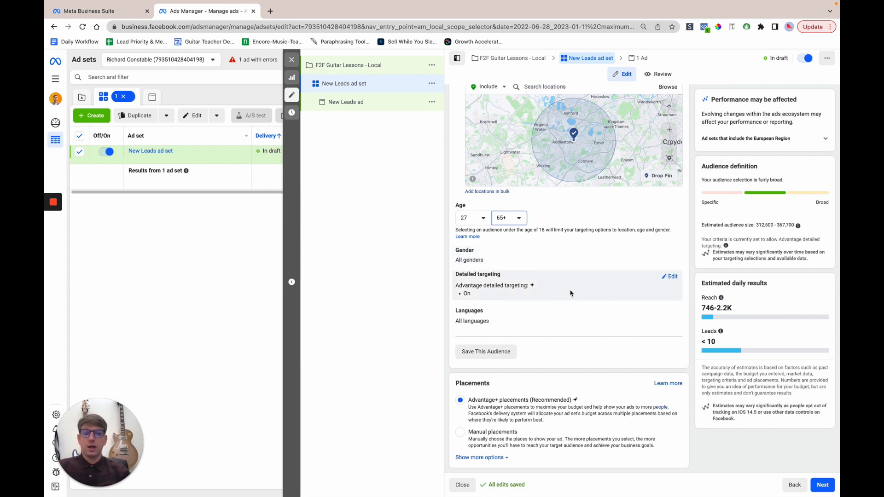
{"action": "left_click", "coordinate": [672, 279]}
{"action": "scroll", "coordinate": [544, 296], "scroll_direction": "down", "scroll_amount": 1}
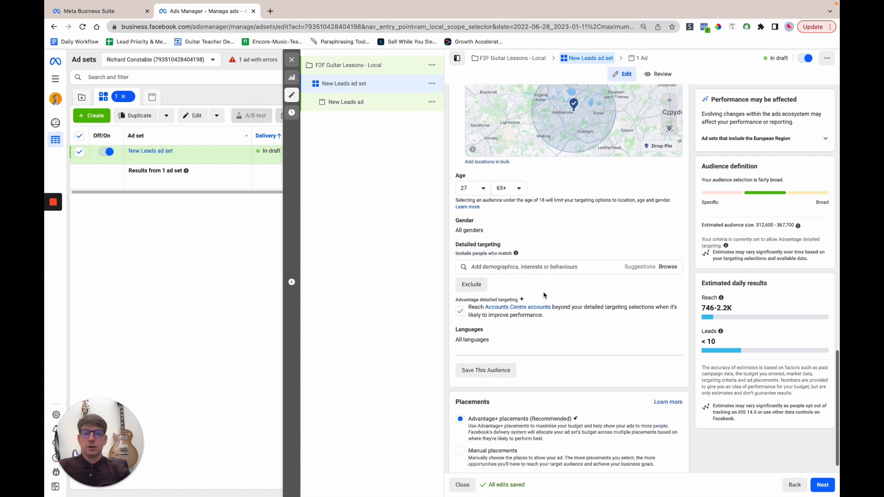
{"action": "left_click", "coordinate": [461, 300]}
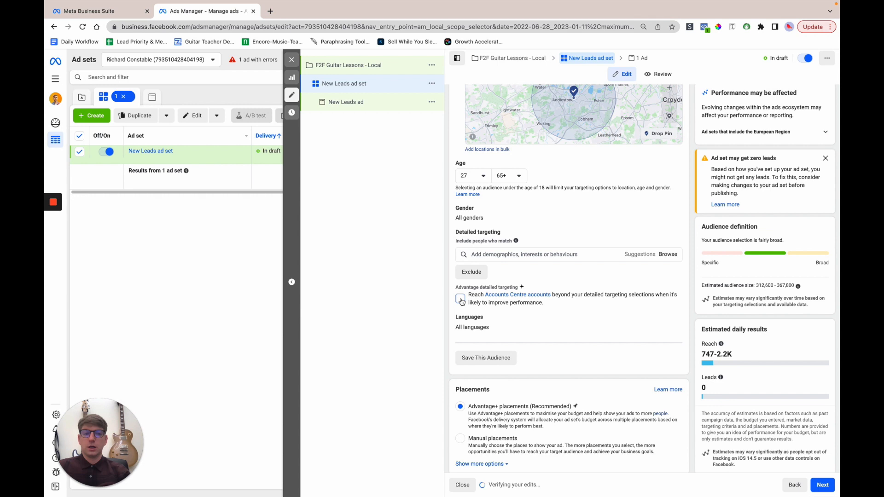
{"action": "scroll", "coordinate": [462, 301], "scroll_direction": "down", "scroll_amount": 1}
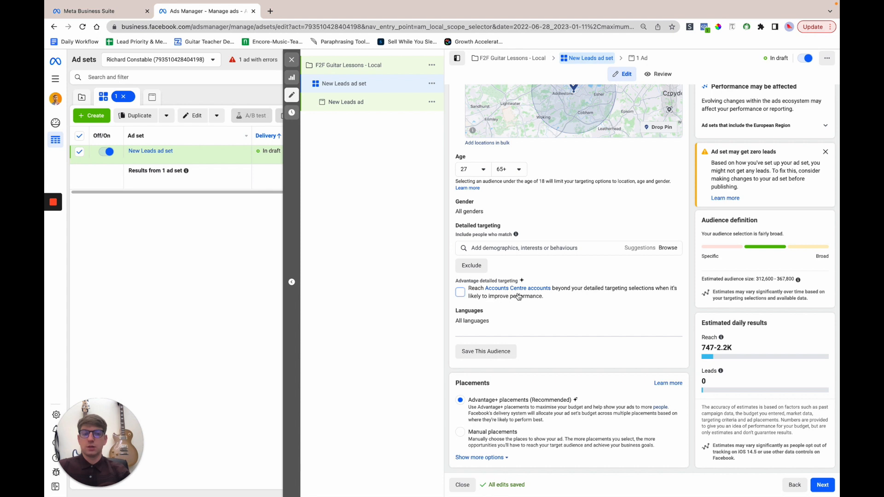
{"action": "left_click", "coordinate": [460, 293]}
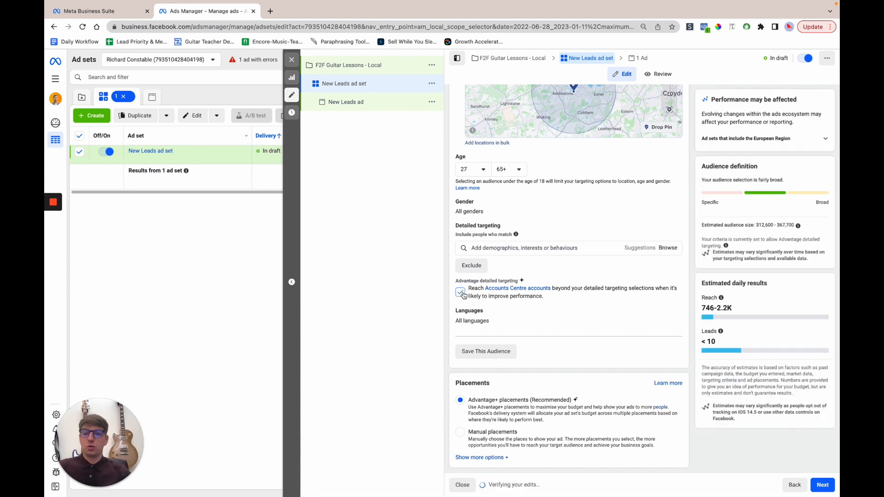
{"action": "left_click", "coordinate": [461, 294]}
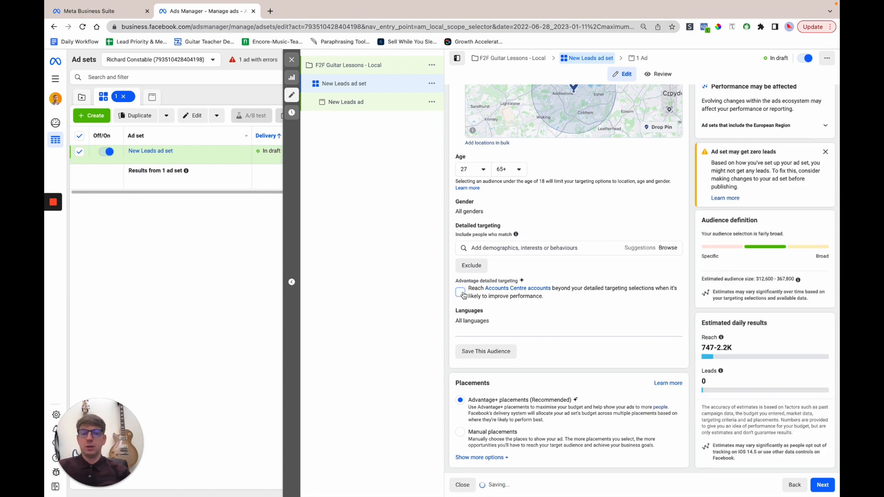
{"action": "left_click_drag", "start_coordinate": [704, 370], "coordinate": [710, 371]}
{"action": "left_click", "coordinate": [710, 371]}
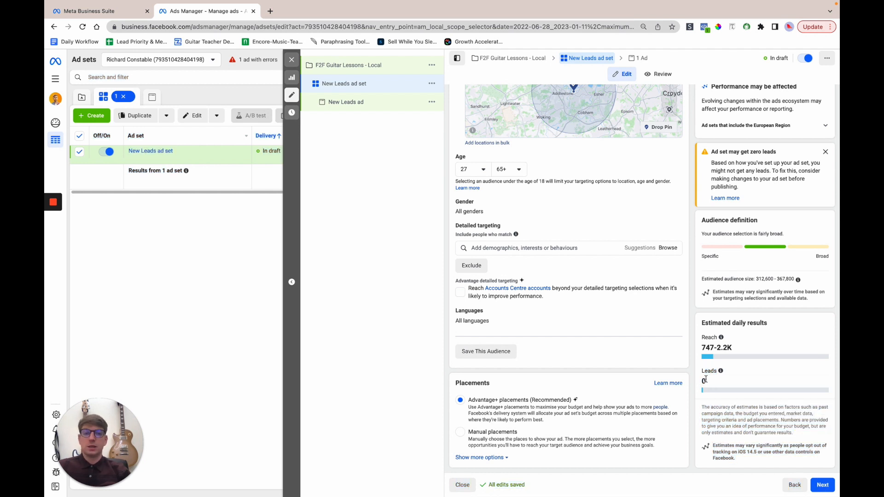
Try B.B. King as a detailed targeting interest for the audience, and remove it again.
{"action": "left_click", "coordinate": [573, 248]}
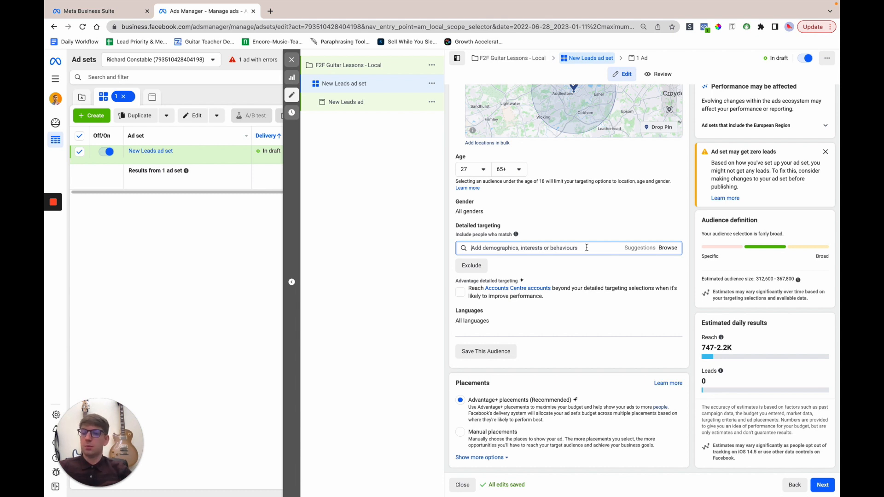
{"action": "type", "text": "bb king"}
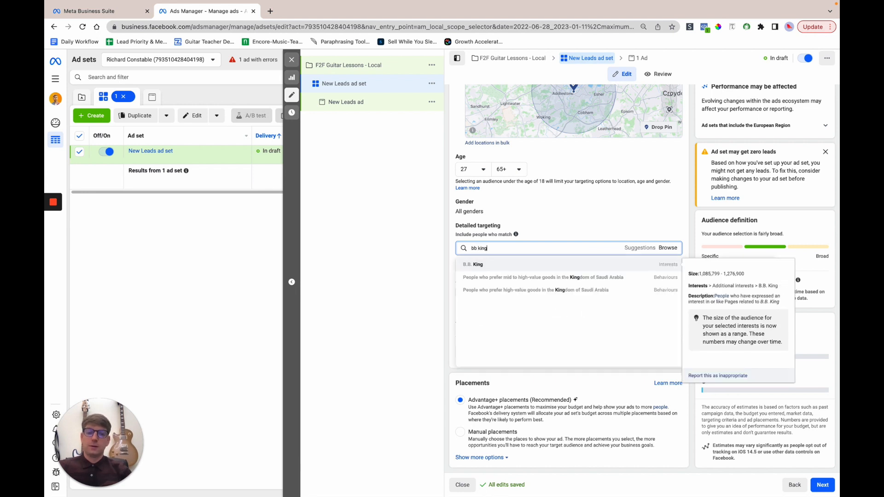
{"action": "left_click", "coordinate": [519, 265]}
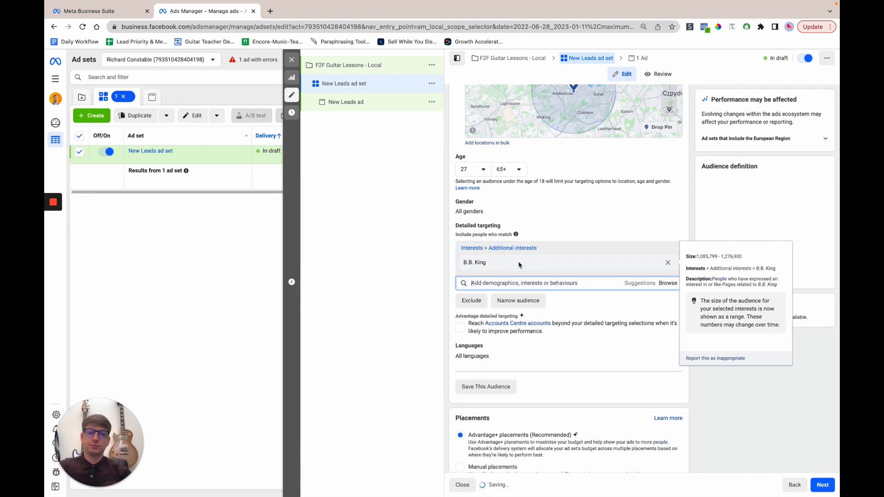
{"action": "left_click", "coordinate": [409, 288]}
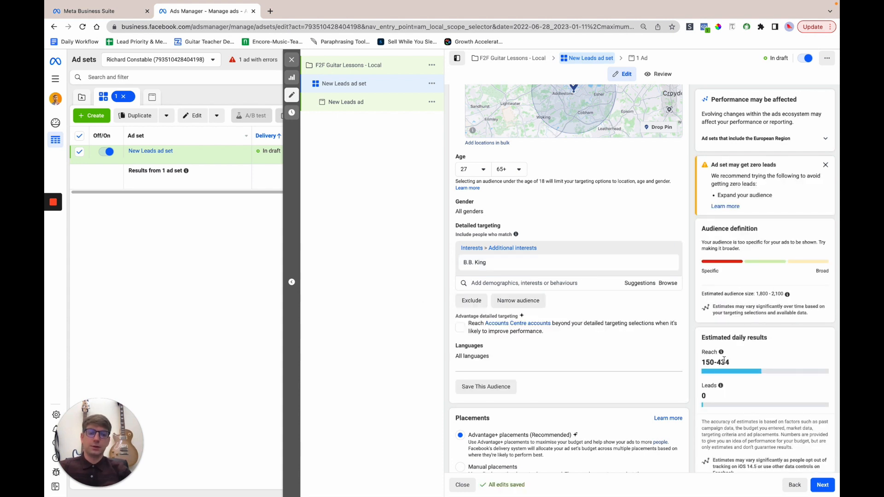
{"action": "left_click", "coordinate": [668, 263]}
Try Guitar (instruments) as a detailed targeting interest for the audience, and remove it again.
{"action": "left_click", "coordinate": [526, 248]}
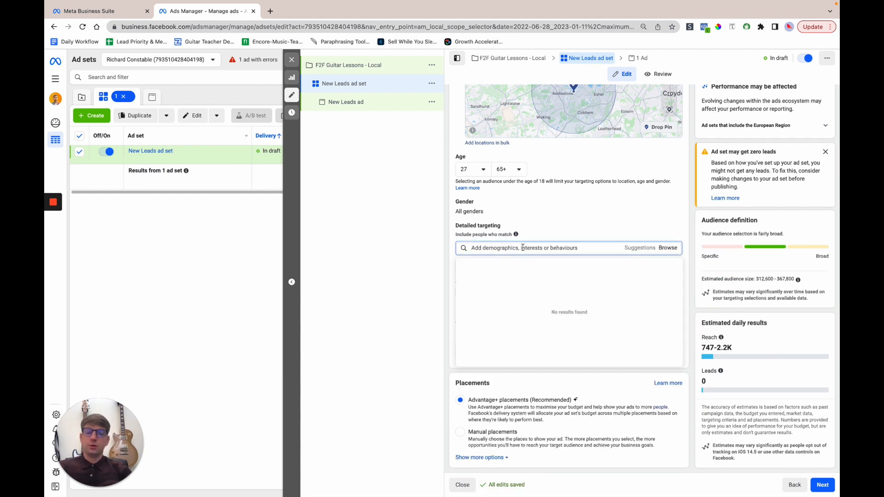
{"action": "type", "text": "guitar"}
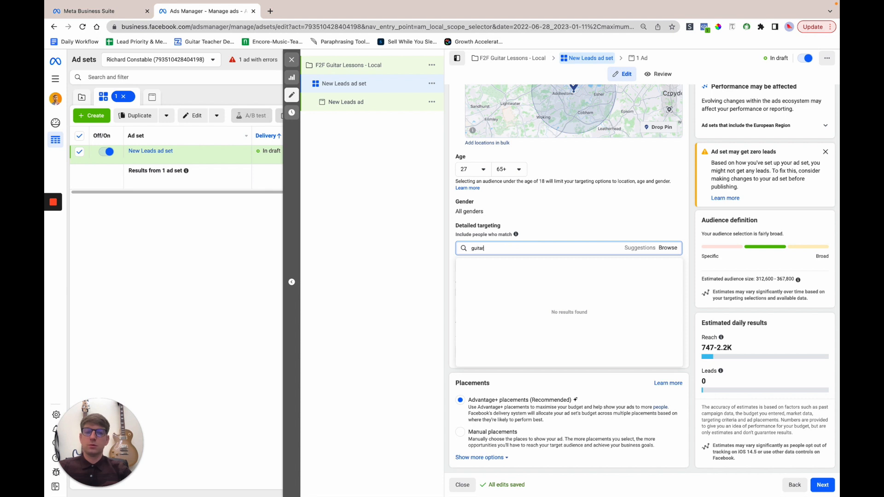
{"action": "left_click", "coordinate": [492, 266]}
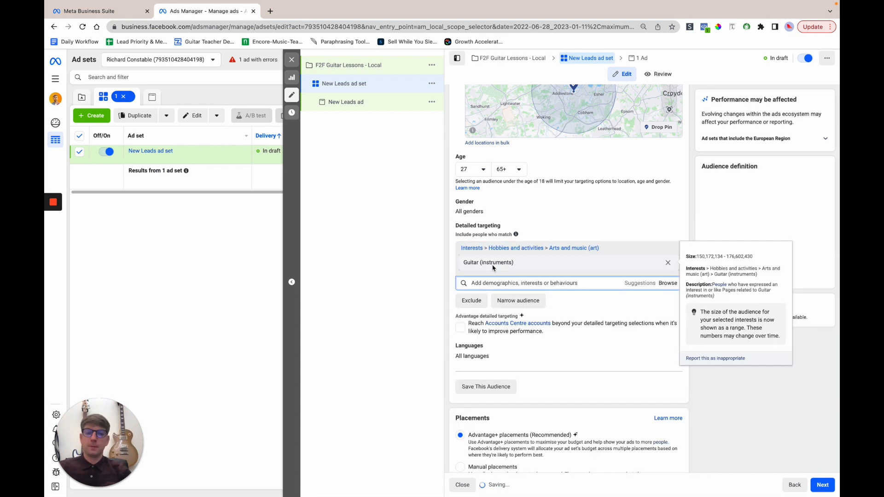
{"action": "left_click", "coordinate": [400, 274]}
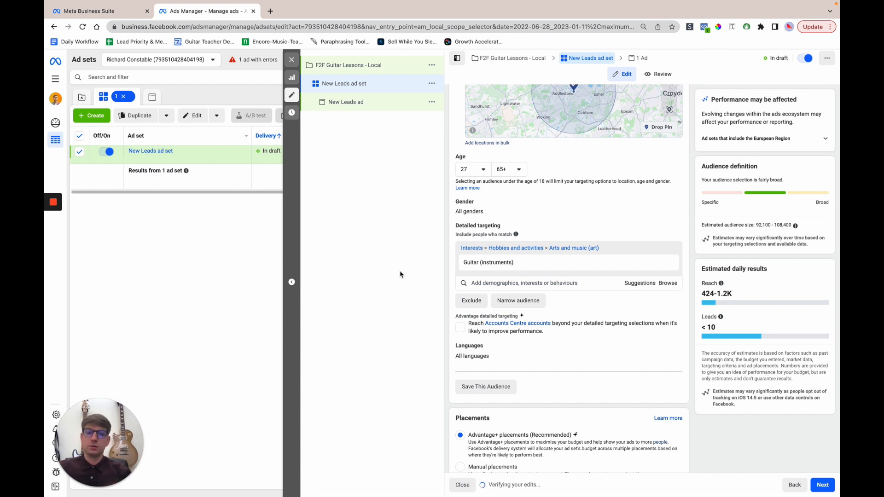
{"action": "mouse_move", "coordinate": [658, 268]}
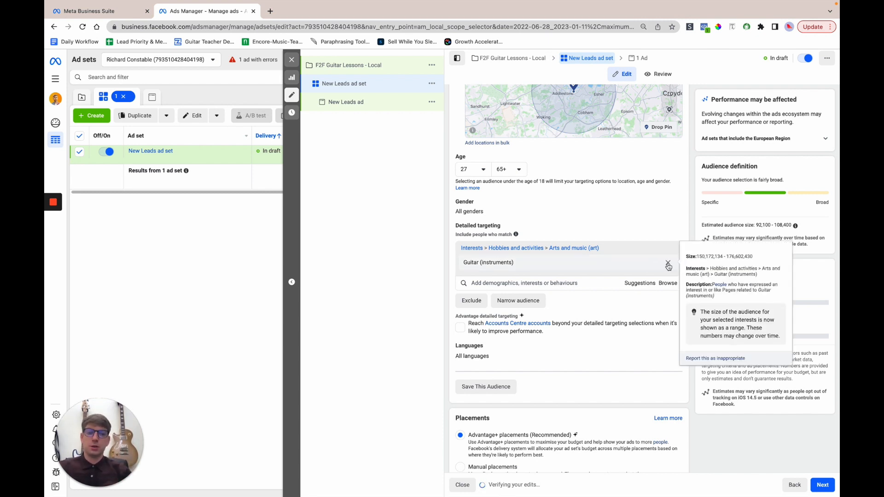
{"action": "left_click", "coordinate": [667, 266]}
Search the detailed targeting for music, try the Rock music interest, and remove it again.
{"action": "left_click", "coordinate": [504, 249]}
{"action": "type", "text": "music"}
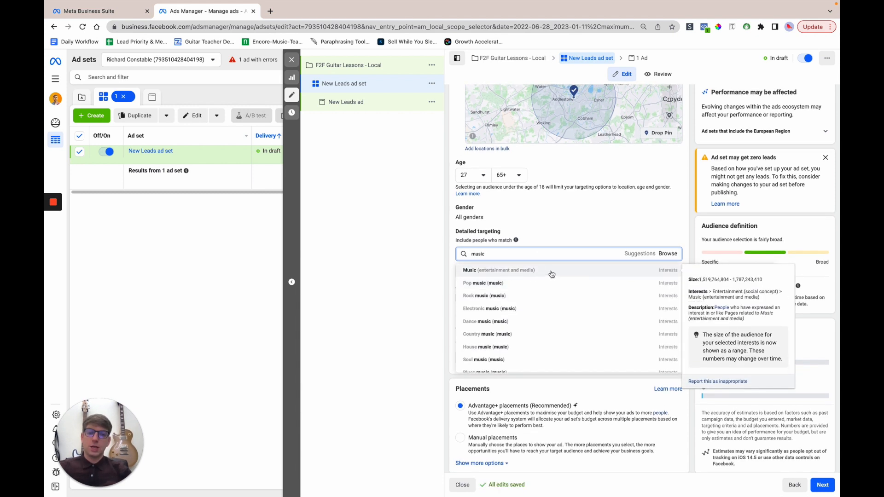
{"action": "left_click", "coordinate": [551, 296]}
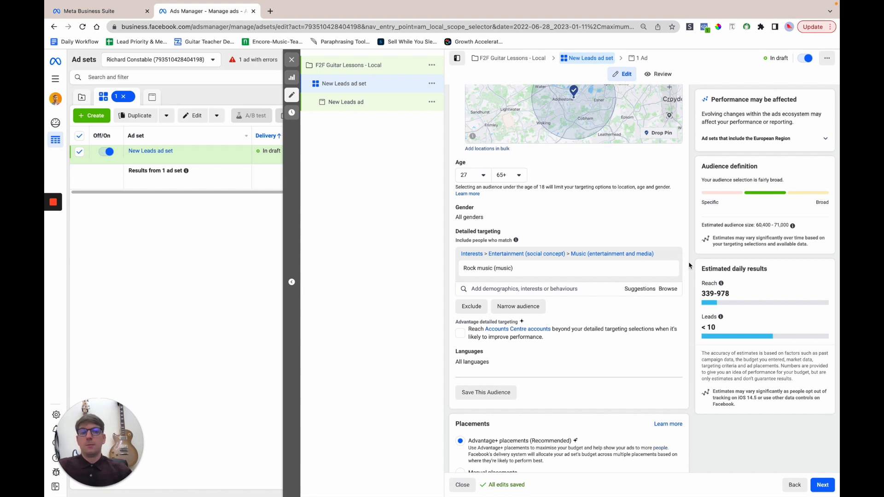
{"action": "mouse_move", "coordinate": [666, 274]}
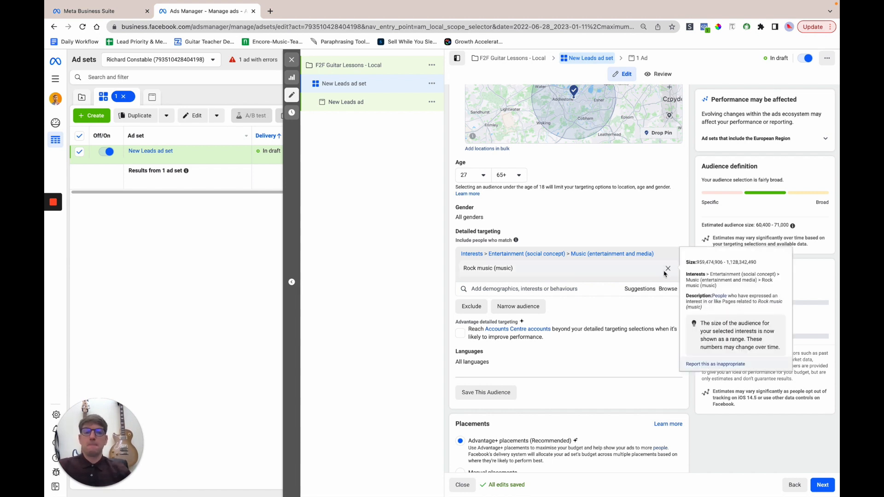
{"action": "left_click", "coordinate": [668, 270]}
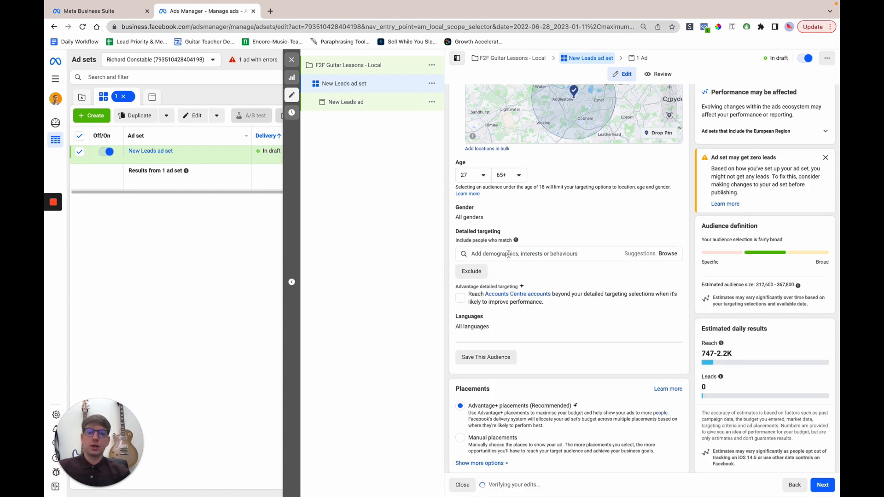
Add Rock music (music) as the detailed targeting interest for the audience.
{"action": "left_click", "coordinate": [510, 253]}
{"action": "type", "text": "music"}
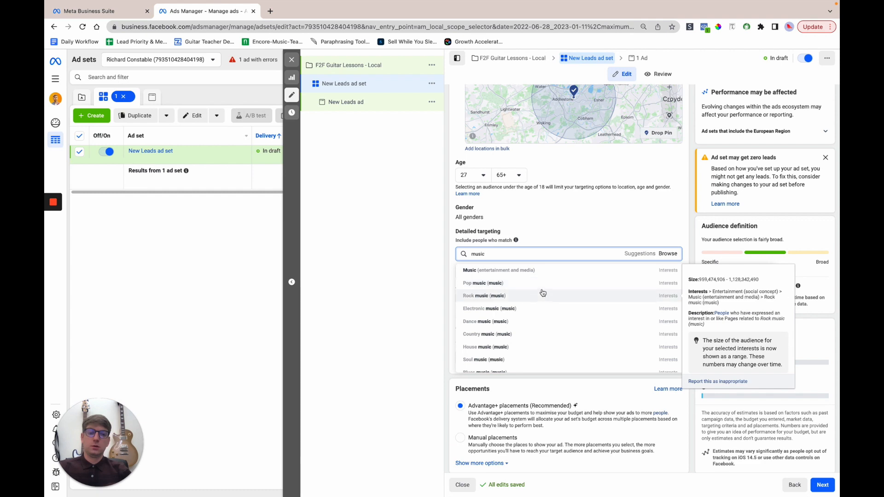
{"action": "left_click", "coordinate": [543, 300]}
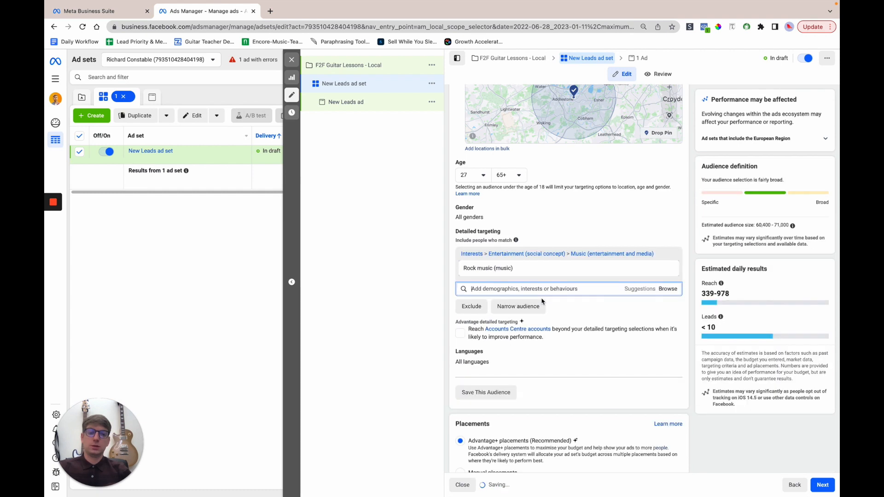
{"action": "left_click", "coordinate": [688, 258]}
{"action": "mouse_move", "coordinate": [702, 294]}
{"action": "left_mouse_down"}
{"action": "mouse_move", "coordinate": [728, 293]}
{"action": "mouse_move", "coordinate": [697, 295]}
{"action": "left_mouse_up"}
{"action": "left_click", "coordinate": [735, 297]}
{"action": "left_click", "coordinate": [716, 298]}
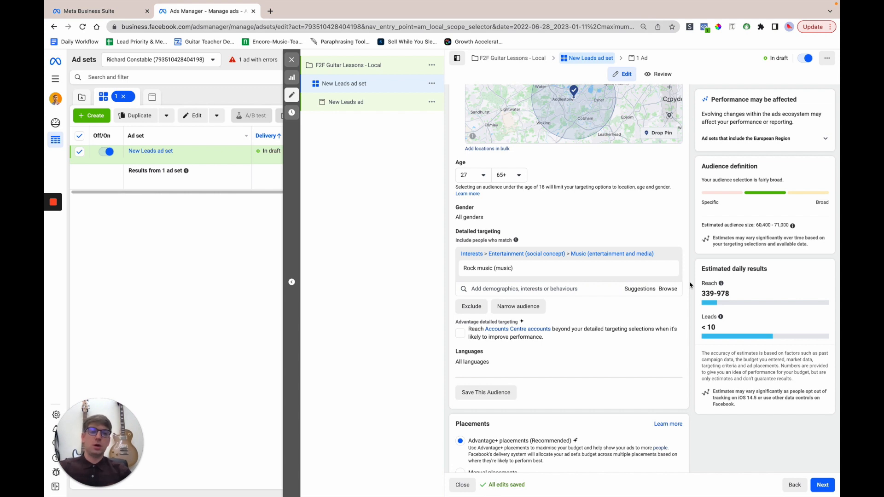
Switch the ad set to manual placements, exclude the Audience Network and Instagram platforms, and dismiss the Instant Articles notice.
{"action": "scroll", "coordinate": [690, 285], "scroll_direction": "down", "scroll_amount": 1}
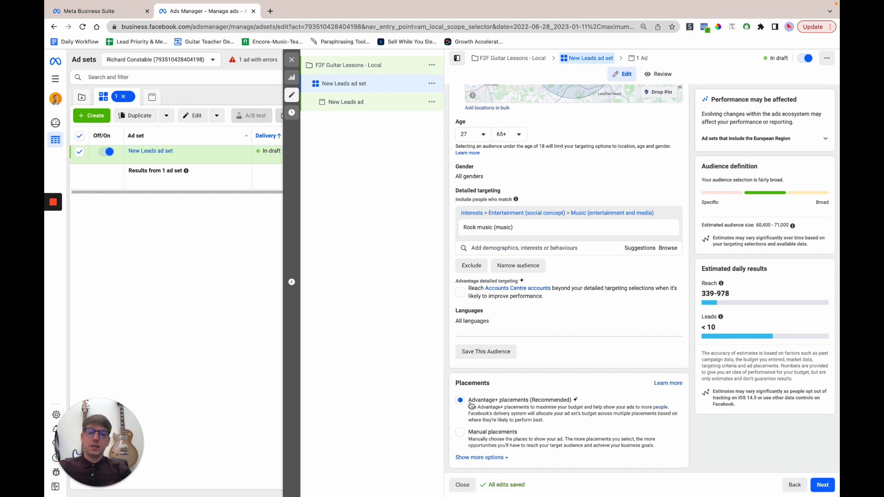
{"action": "left_click", "coordinate": [461, 434]}
{"action": "scroll", "coordinate": [578, 400], "scroll_direction": "down", "scroll_amount": 5}
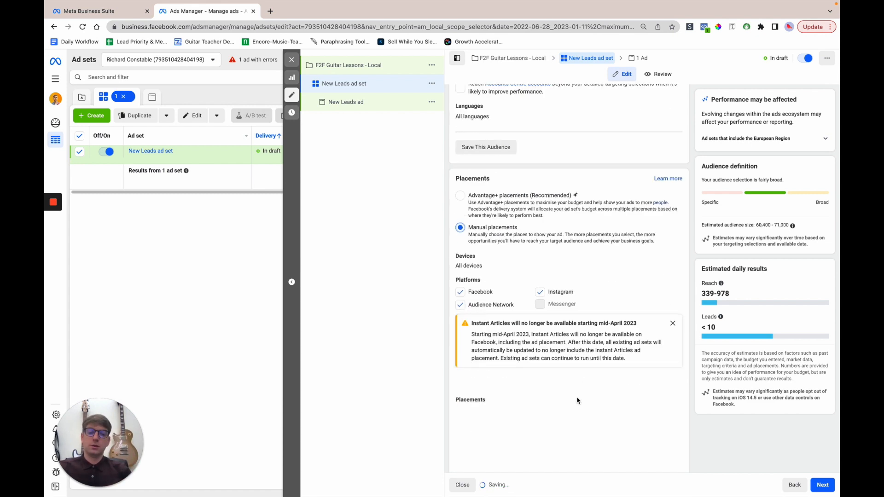
{"action": "left_click", "coordinate": [460, 305]}
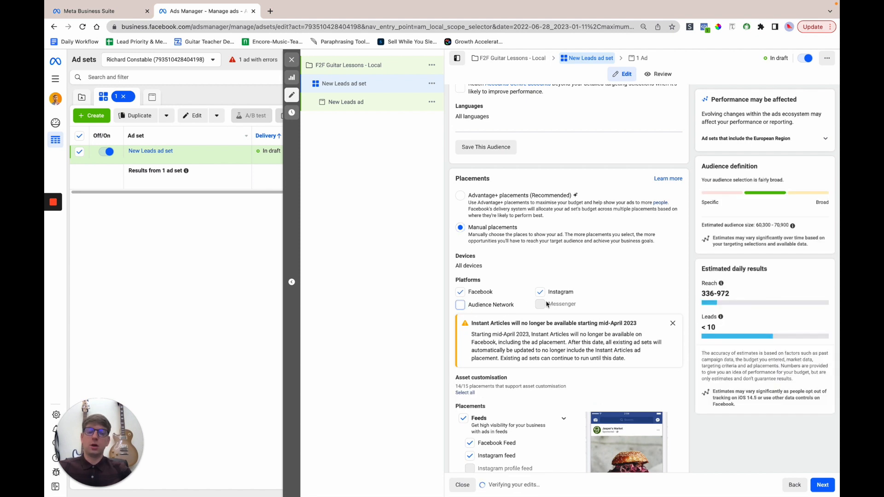
{"action": "left_click", "coordinate": [540, 292]}
{"action": "left_click", "coordinate": [673, 326]}
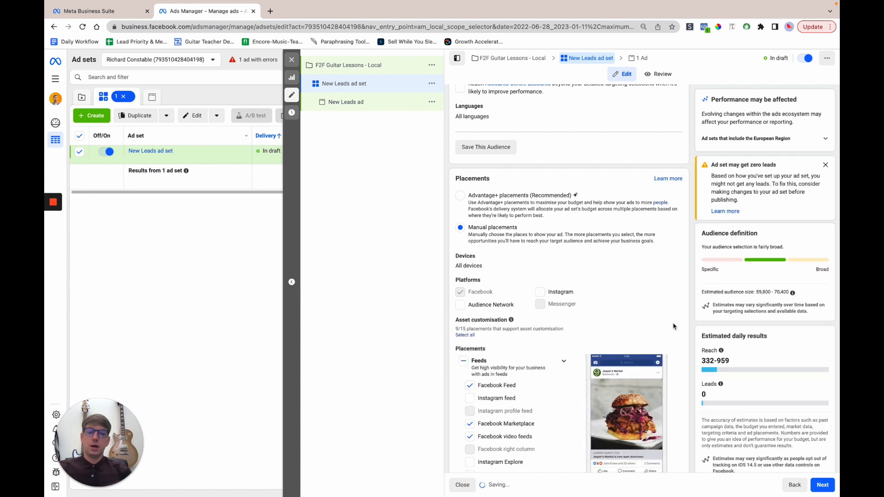
Exclude Facebook Marketplace, Facebook video feeds and Facebook Business Explore from the Feeds placements, keeping Facebook Feed.
{"action": "scroll", "coordinate": [470, 318], "scroll_direction": "down", "scroll_amount": 3}
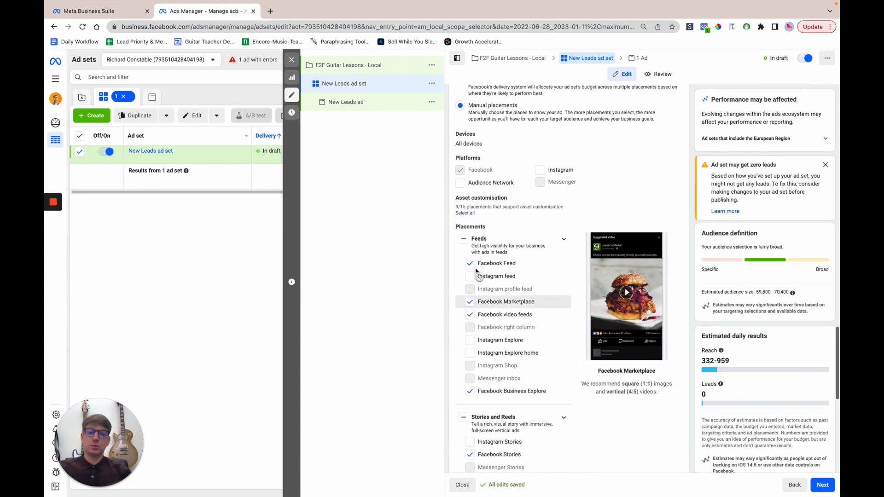
{"action": "left_click", "coordinate": [470, 301]}
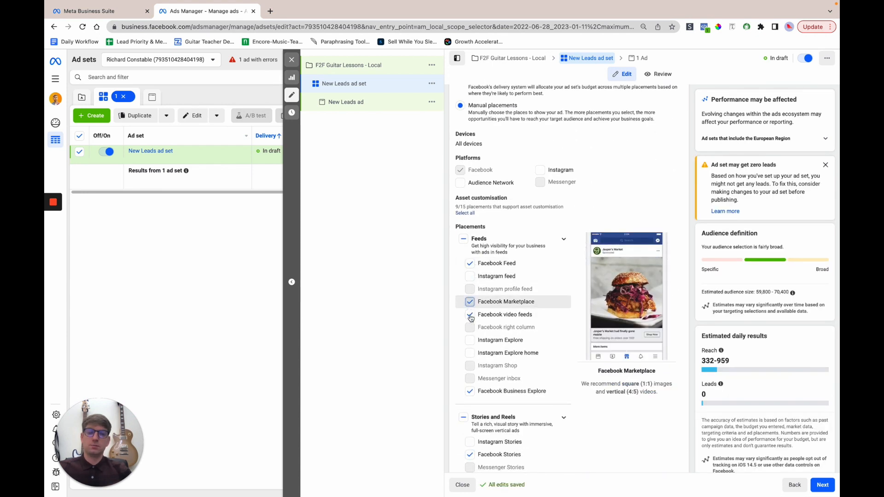
{"action": "left_click", "coordinate": [469, 315]}
{"action": "left_click", "coordinate": [470, 392]}
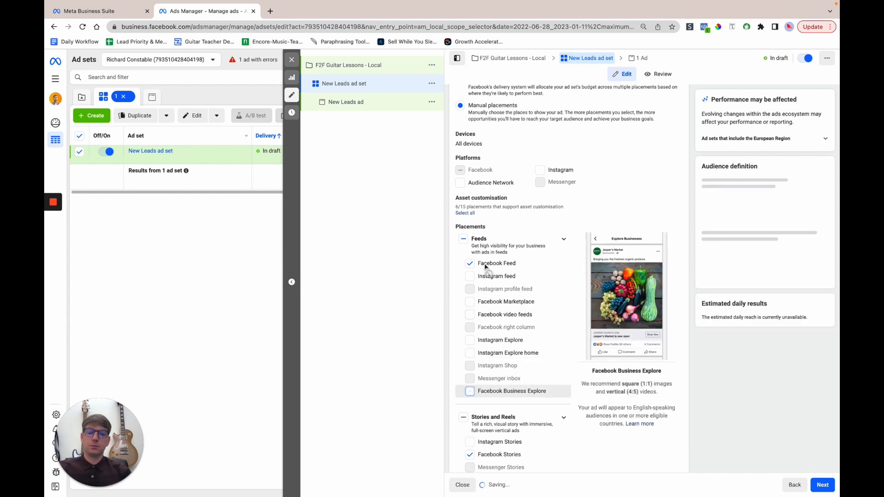
Exclude the Facebook Stories, Facebook Reels, in-stream, search and in-article placements from the ad set.
{"action": "scroll", "coordinate": [578, 361], "scroll_direction": "down", "scroll_amount": 2}
{"action": "left_click", "coordinate": [470, 378]}
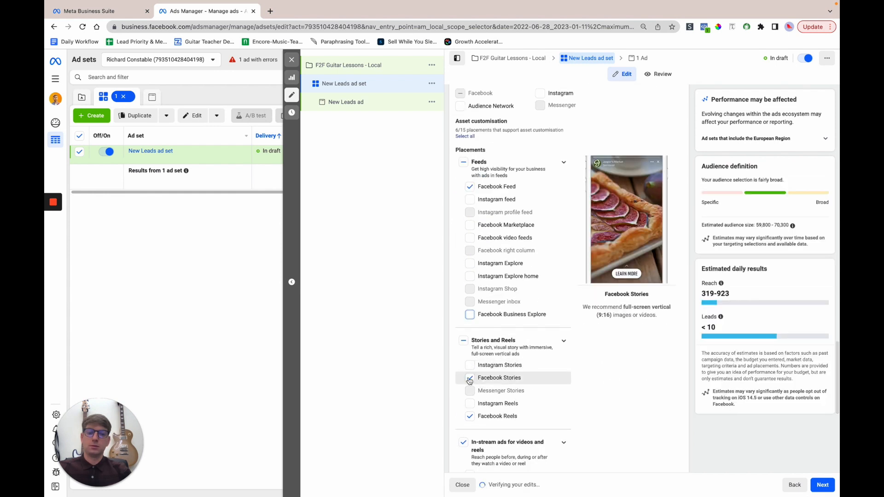
{"action": "scroll", "coordinate": [467, 369], "scroll_direction": "down", "scroll_amount": 3}
{"action": "left_click", "coordinate": [464, 348]}
{"action": "left_click", "coordinate": [469, 319]}
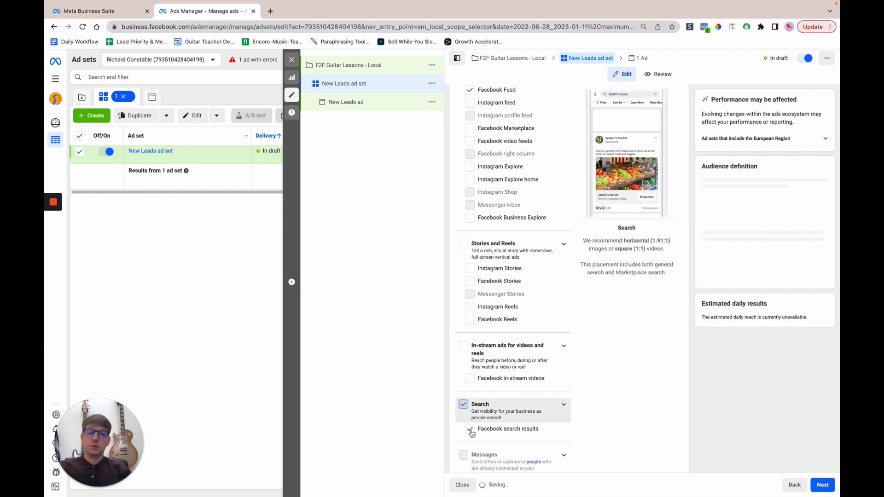
{"action": "scroll", "coordinate": [506, 387], "scroll_direction": "down", "scroll_amount": 5}
{"action": "left_click", "coordinate": [463, 325]}
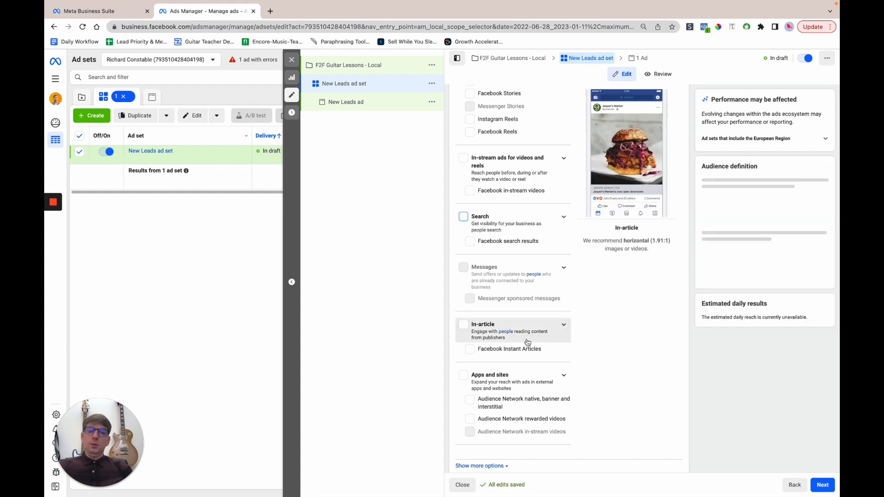
Review the manual placement choices and the previews of the Facebook and Instagram feed placements.
{"action": "scroll", "coordinate": [529, 342], "scroll_direction": "up", "scroll_amount": 10}
{"action": "scroll", "coordinate": [527, 342], "scroll_direction": "up", "scroll_amount": 3}
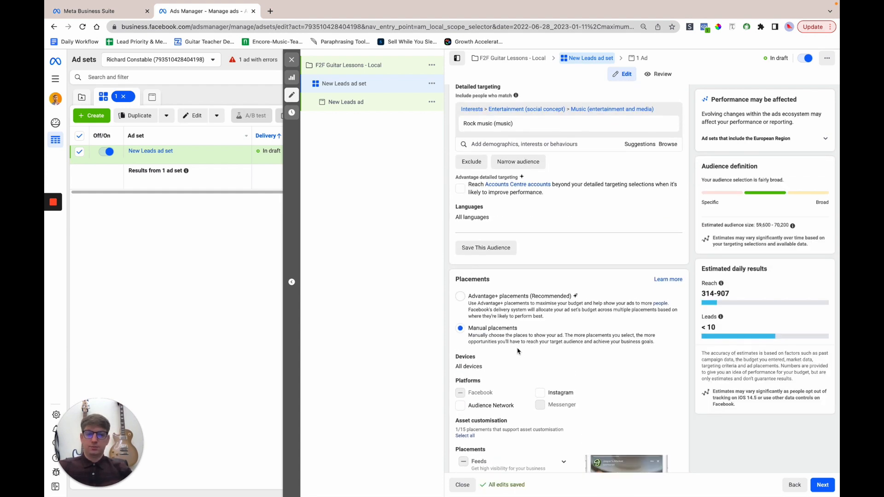
{"action": "scroll", "coordinate": [518, 351], "scroll_direction": "down", "scroll_amount": 3}
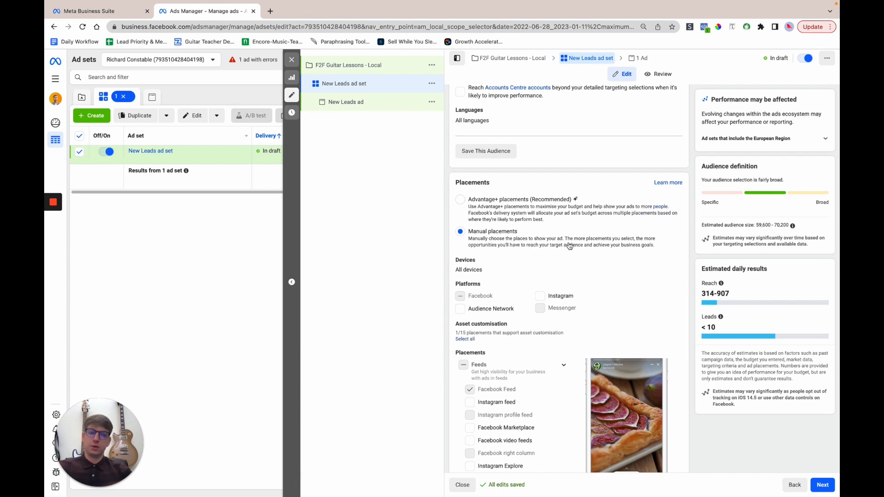
{"action": "scroll", "coordinate": [548, 343], "scroll_direction": "down", "scroll_amount": 2}
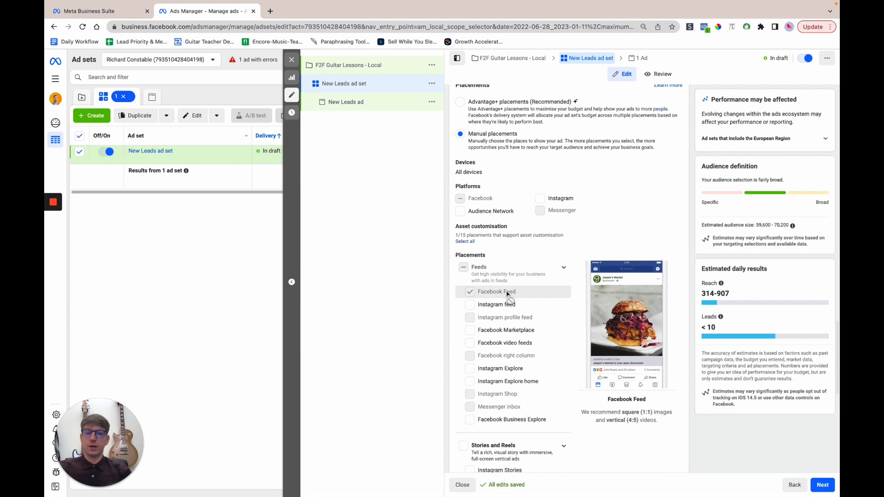
{"action": "scroll", "coordinate": [499, 175], "scroll_direction": "up", "scroll_amount": 2}
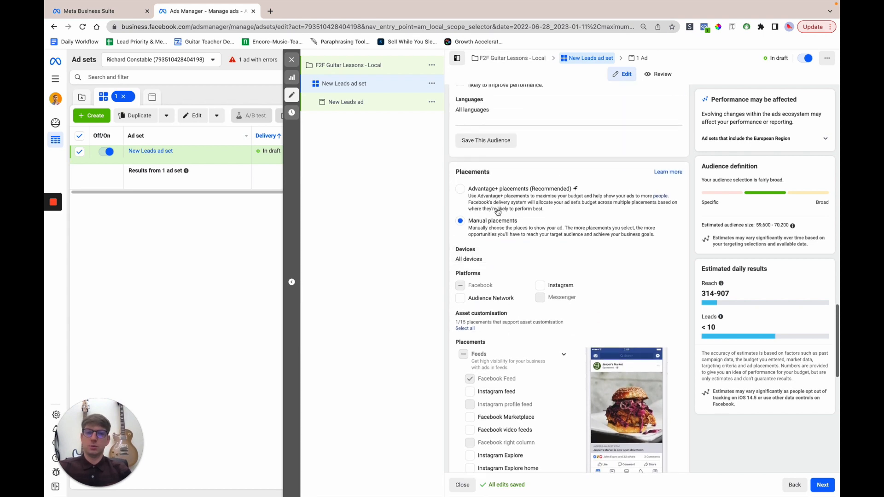
{"action": "scroll", "coordinate": [672, 275], "scroll_direction": "down", "scroll_amount": 4}
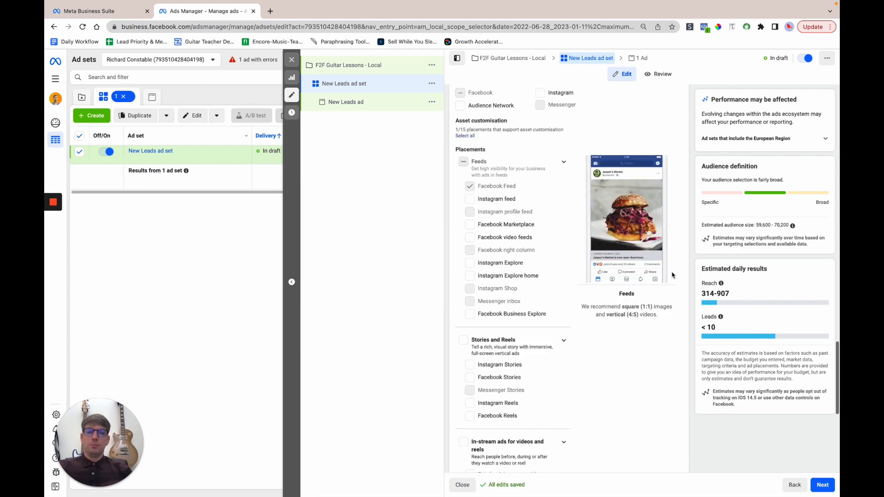
{"action": "scroll", "coordinate": [672, 276], "scroll_direction": "down", "scroll_amount": 5}
{"action": "scroll", "coordinate": [672, 276], "scroll_direction": "up", "scroll_amount": 8}
{"action": "scroll", "coordinate": [672, 275], "scroll_direction": "down", "scroll_amount": 2}
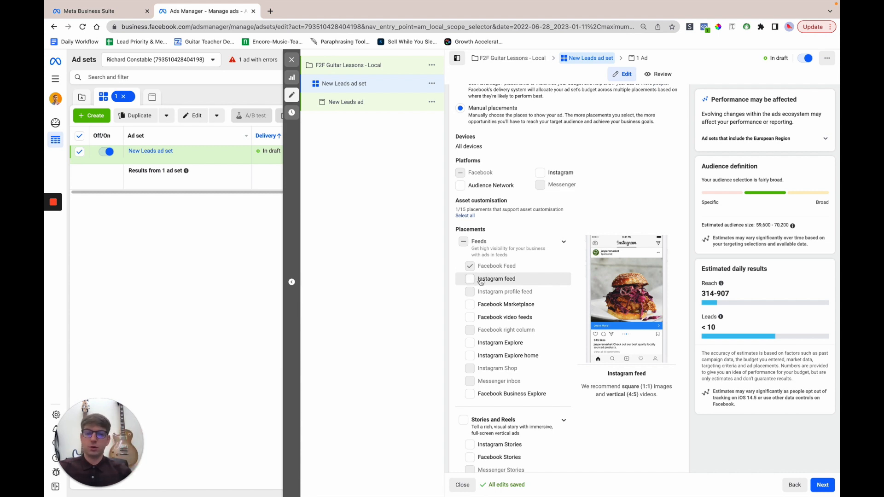
{"action": "scroll", "coordinate": [631, 318], "scroll_direction": "up", "scroll_amount": 5}
{"action": "scroll", "coordinate": [630, 318], "scroll_direction": "down", "scroll_amount": 5}
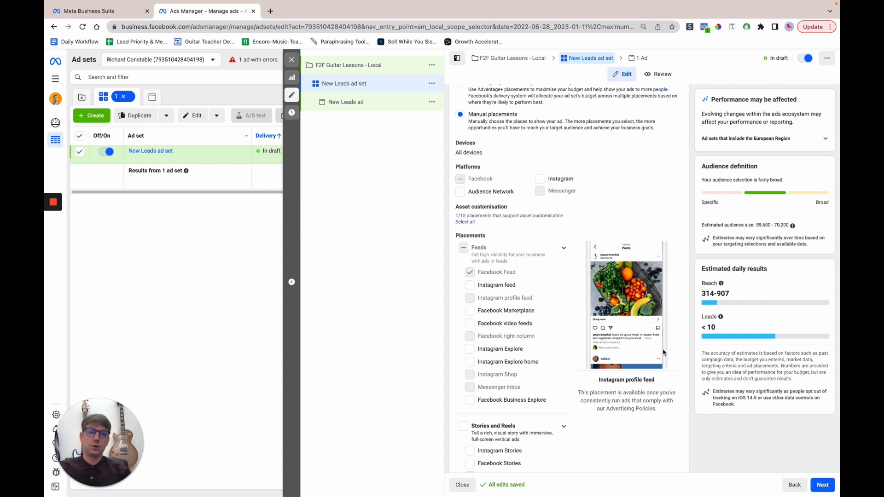
{"action": "scroll", "coordinate": [663, 352], "scroll_direction": "down", "scroll_amount": 10}
{"action": "scroll", "coordinate": [663, 352], "scroll_direction": "up", "scroll_amount": 10}
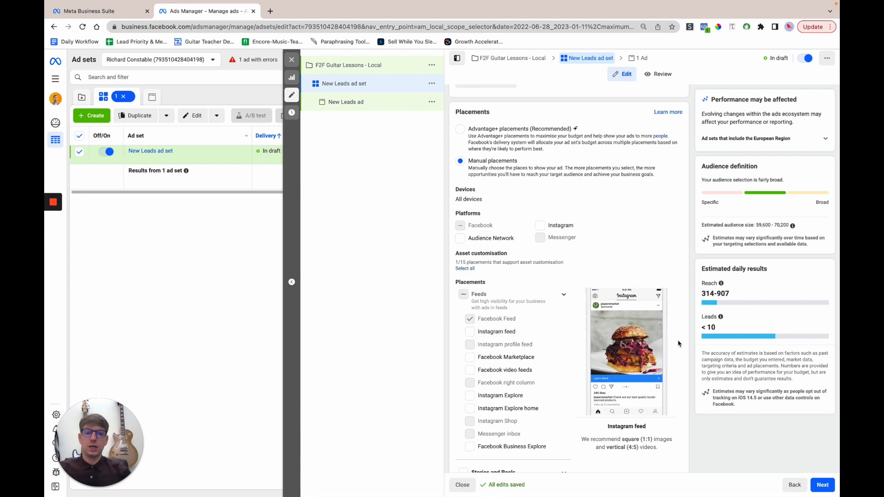
Return from the ad settings to the ad set and rename it "Local 27+".
{"action": "left_click", "coordinate": [822, 485]}
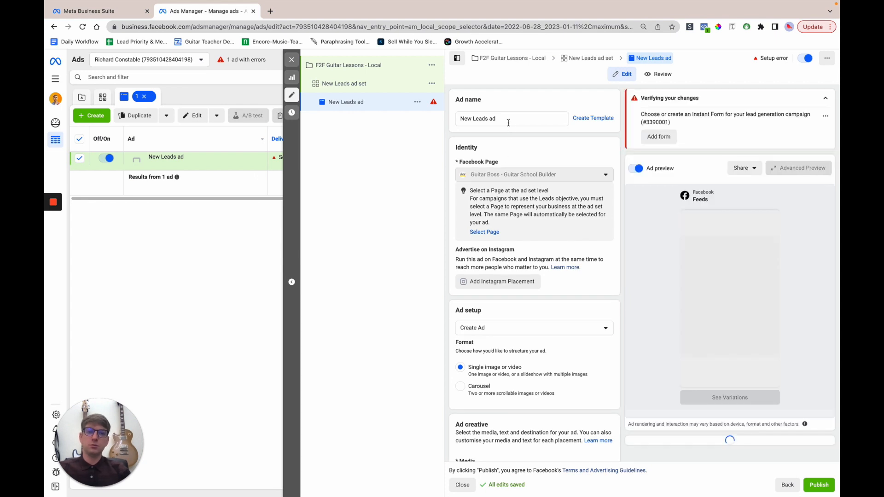
{"action": "left_click", "coordinate": [357, 92]}
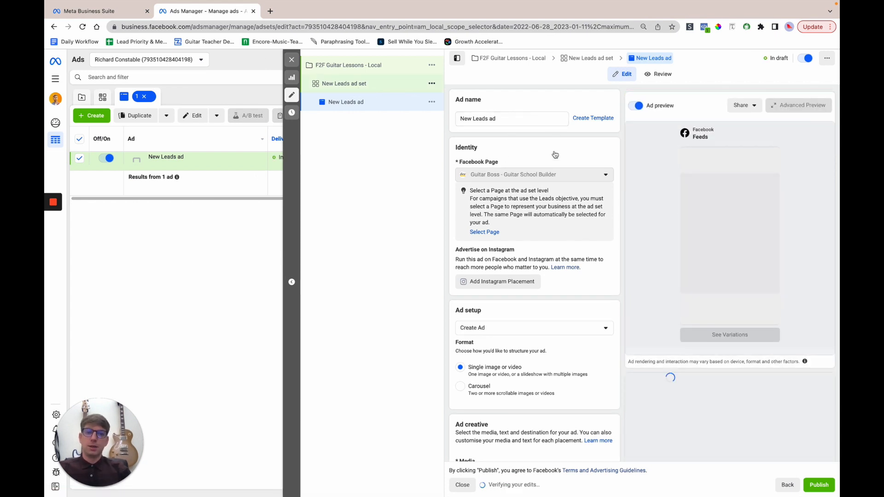
{"action": "triple_click", "coordinate": [530, 116]}
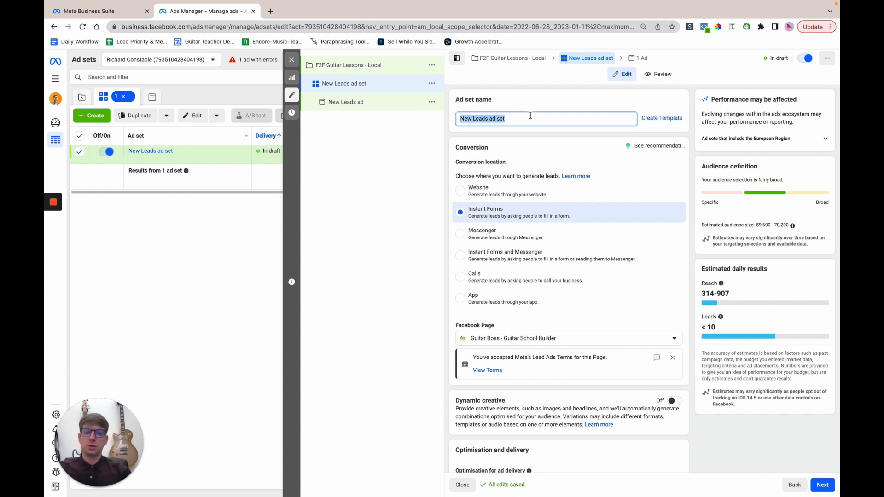
{"action": "type", "text": "27+"}
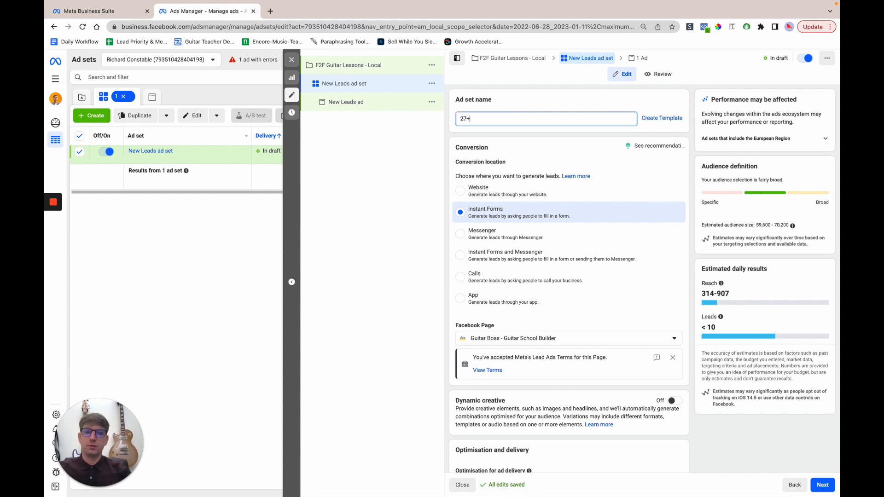
{"action": "type", "text": "Local "}
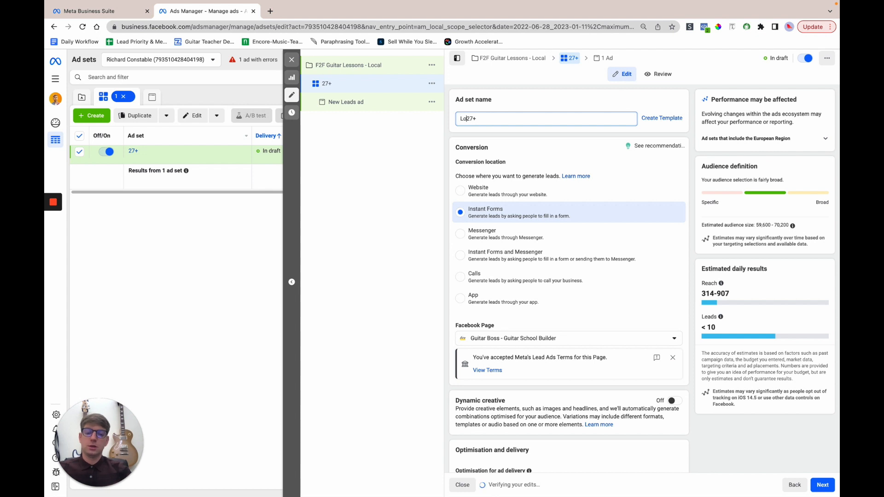
Complete the ad set name as "Local Guitar Classes - 27+ - Parents".
{"action": "type", "text": "Guitar Classes"}
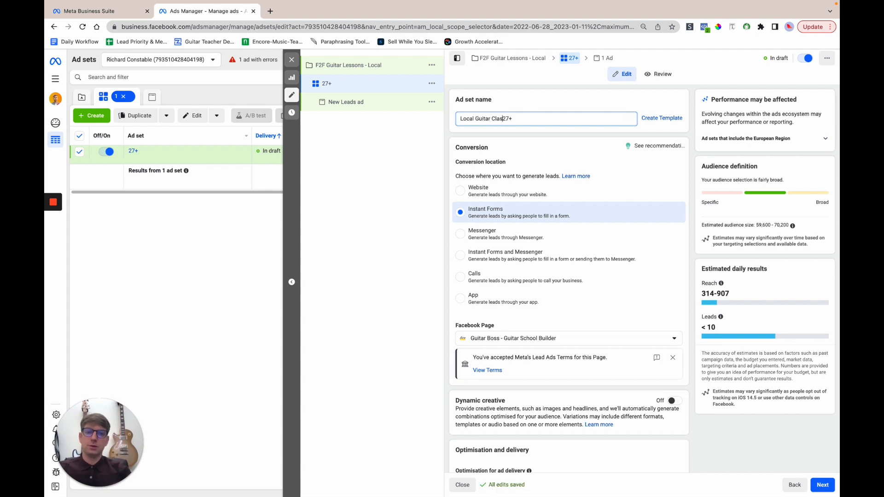
{"action": "type", "text": " -"}
{"action": "left_click", "coordinate": [526, 119]}
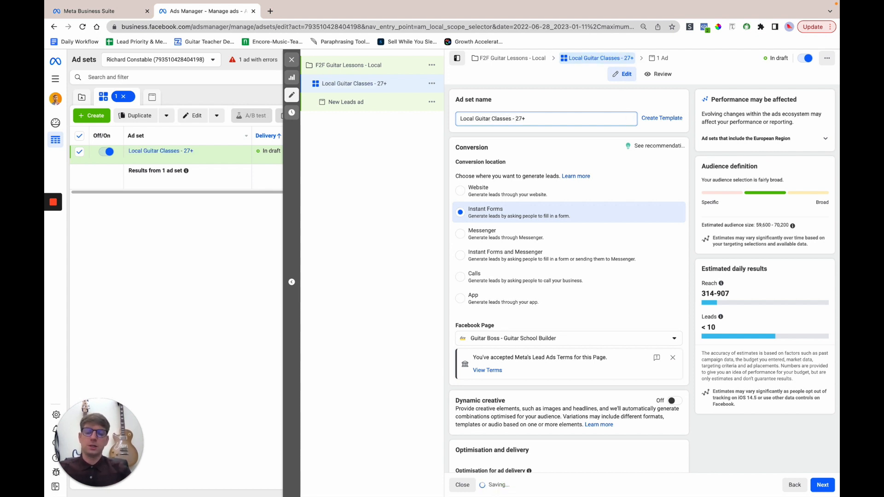
{"action": "type", "text": "- Parents"}
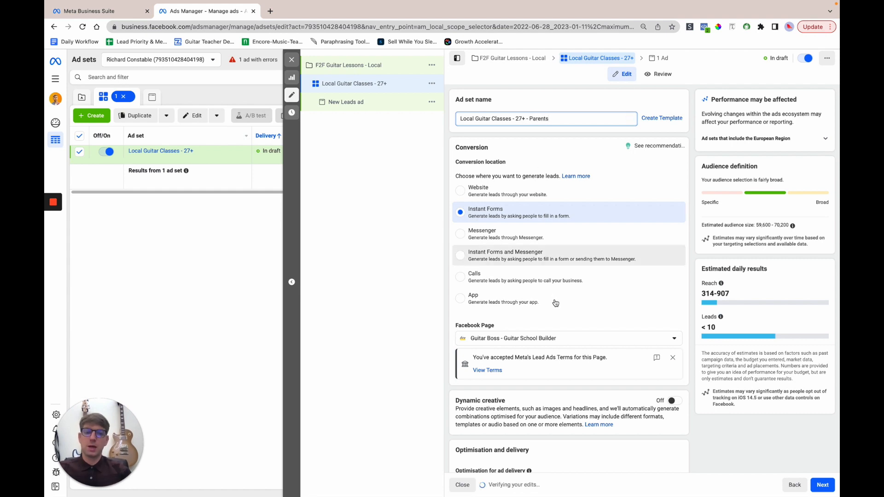
Replace the Rock music interest in the detailed targeting with the Parents (All) demographic.
{"action": "scroll", "coordinate": [555, 303], "scroll_direction": "down", "scroll_amount": 3}
{"action": "scroll", "coordinate": [555, 303], "scroll_direction": "down", "scroll_amount": 9}
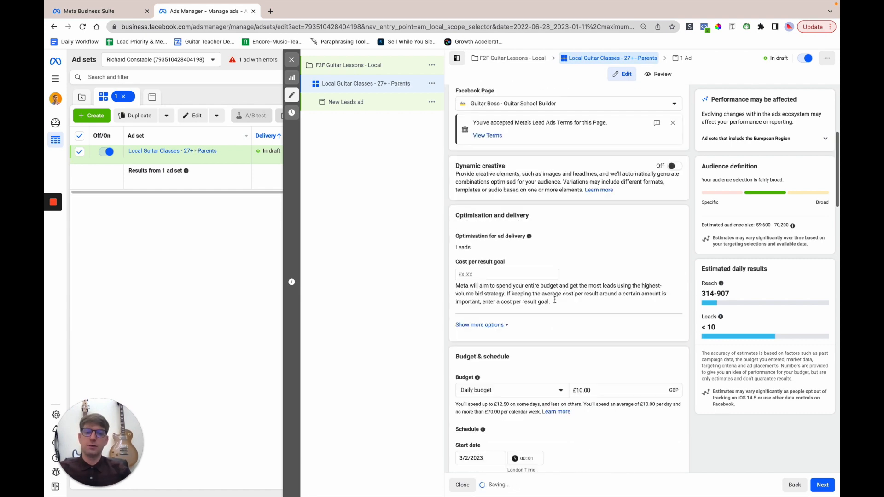
{"action": "scroll", "coordinate": [556, 303], "scroll_direction": "down", "scroll_amount": 3}
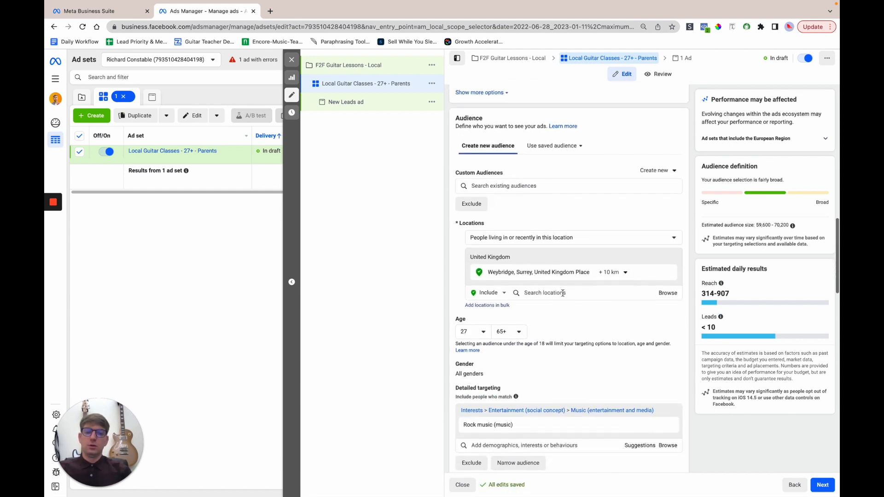
{"action": "scroll", "coordinate": [565, 293], "scroll_direction": "down", "scroll_amount": 2}
{"action": "left_click", "coordinate": [668, 339]}
{"action": "left_click", "coordinate": [510, 327]}
{"action": "type", "text": "parents"}
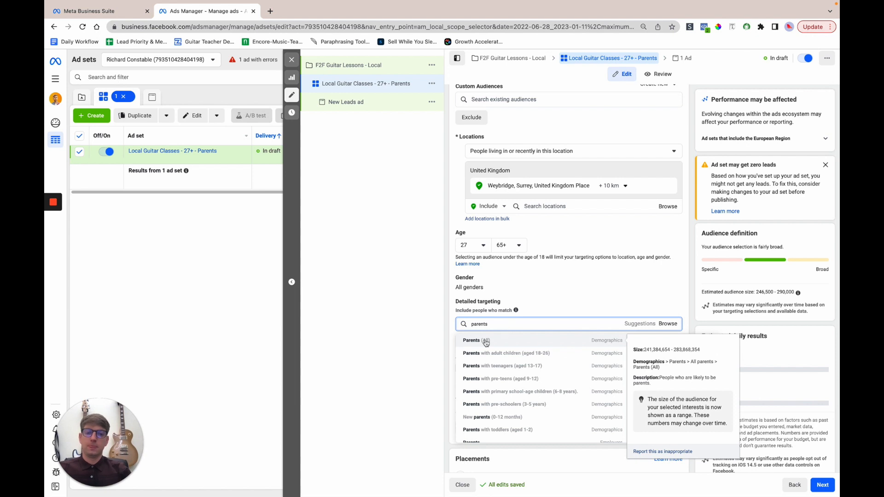
{"action": "left_click", "coordinate": [486, 342]}
{"action": "left_click", "coordinate": [691, 307]}
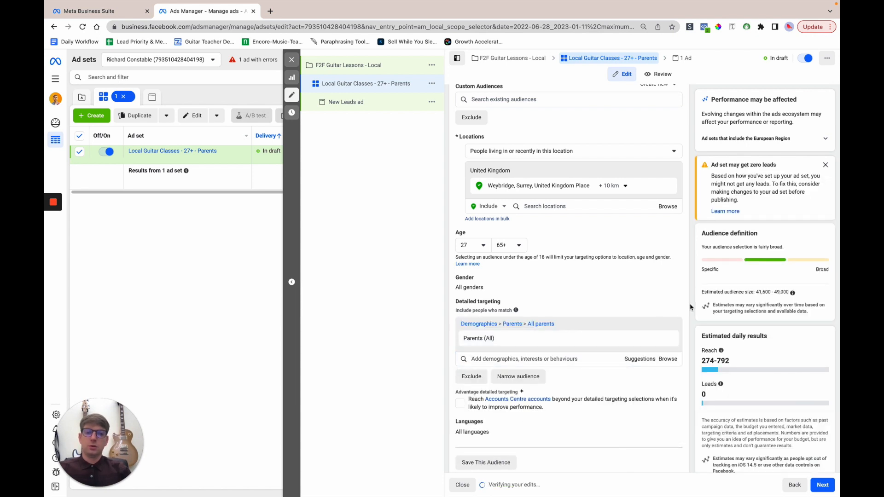
Check the ad set's audience and placement settings, dismiss the zero-leads warning and continue to the ad.
{"action": "scroll", "coordinate": [690, 307], "scroll_direction": "down", "scroll_amount": 2}
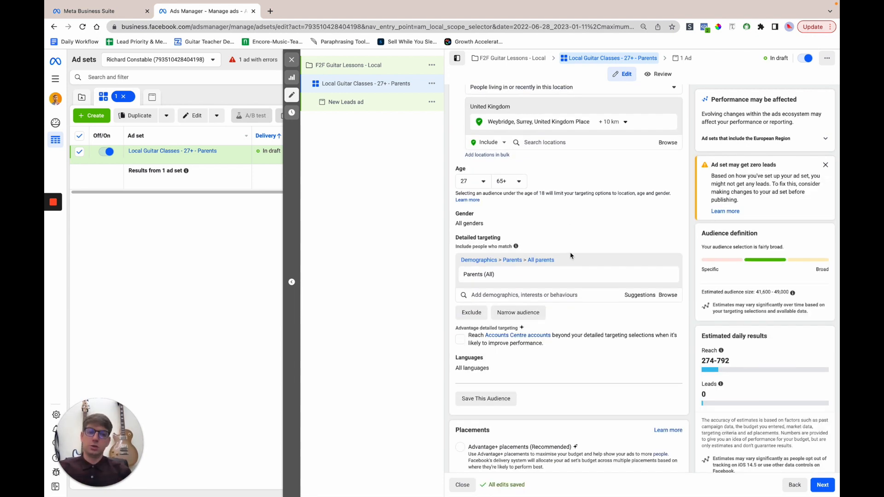
{"action": "mouse_move", "coordinate": [579, 276]}
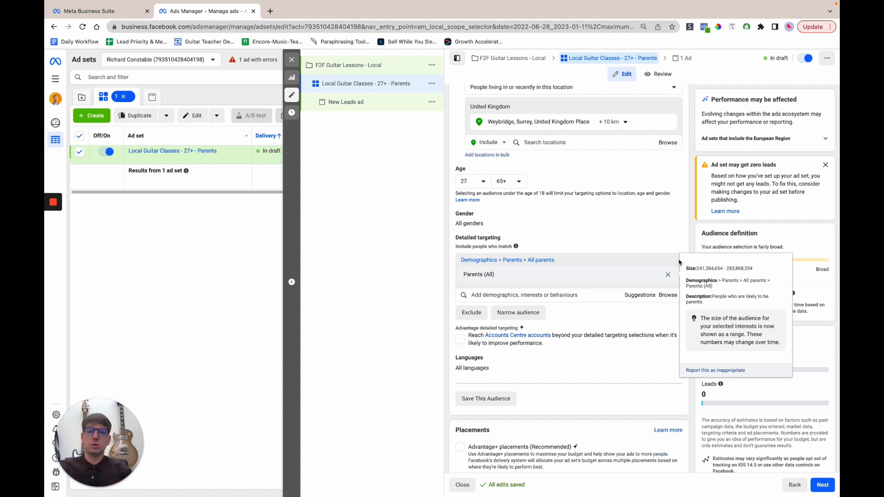
{"action": "scroll", "coordinate": [687, 266], "scroll_direction": "down", "scroll_amount": 13}
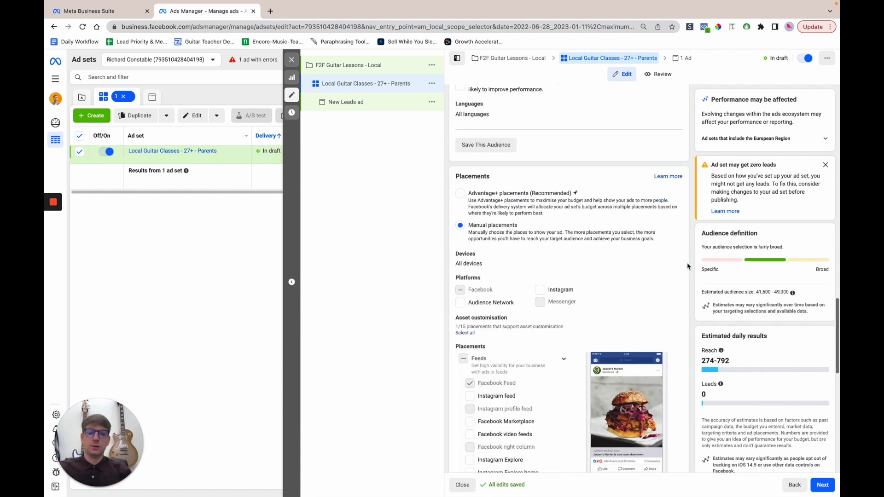
{"action": "scroll", "coordinate": [687, 266], "scroll_direction": "up", "scroll_amount": 2}
{"action": "scroll", "coordinate": [687, 266], "scroll_direction": "down", "scroll_amount": 5}
{"action": "scroll", "coordinate": [687, 266], "scroll_direction": "up", "scroll_amount": 15}
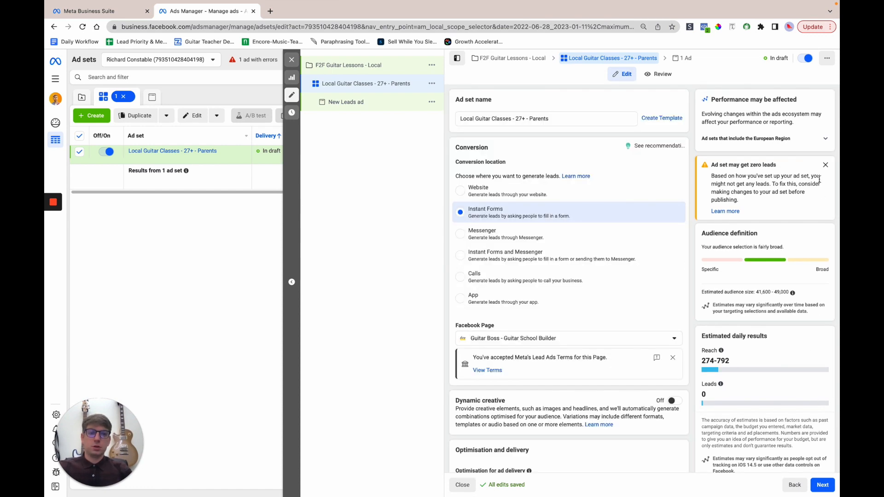
{"action": "left_click", "coordinate": [826, 164]}
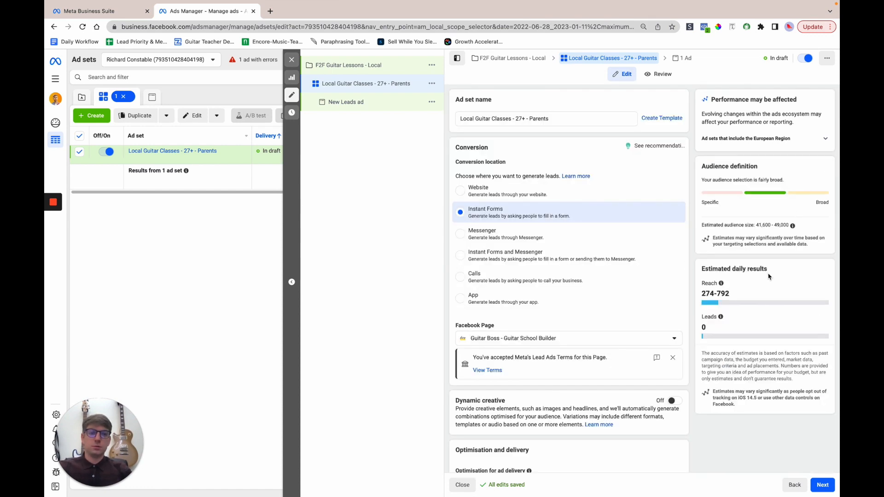
{"action": "left_click", "coordinate": [823, 485]}
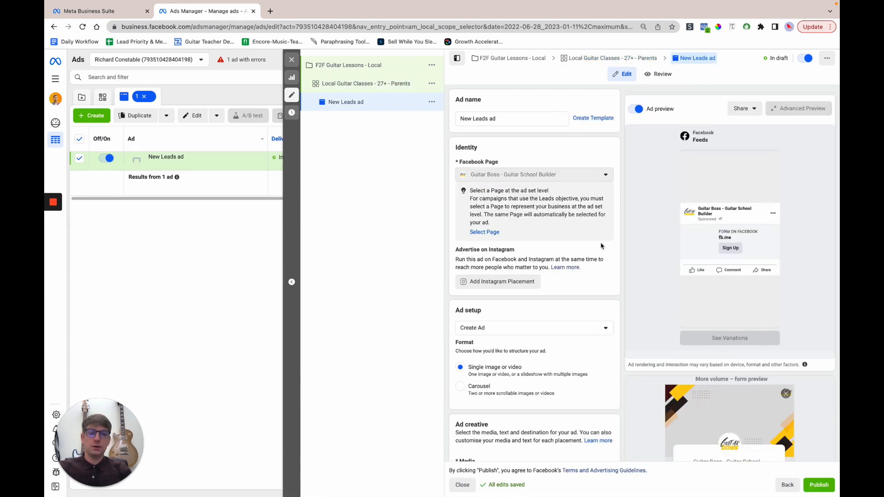
Look over the ad setup and creative fields and open the choices for adding media.
{"action": "scroll", "coordinate": [601, 246], "scroll_direction": "down", "scroll_amount": 2}
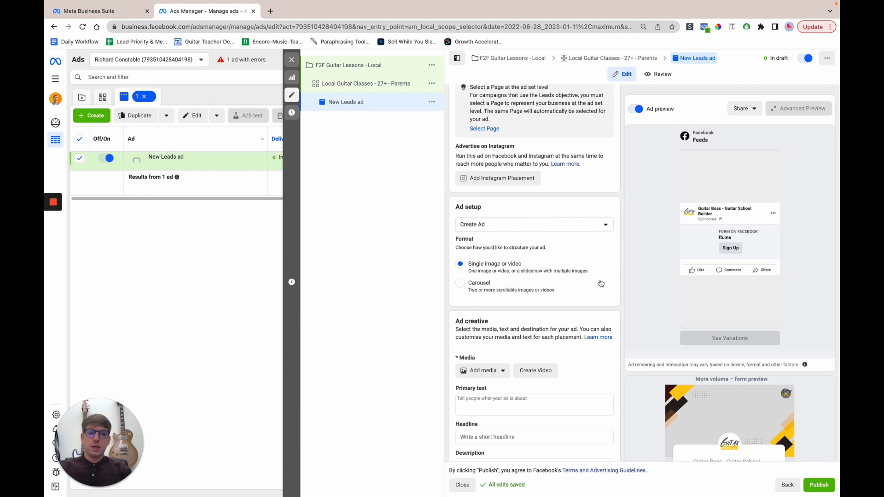
{"action": "scroll", "coordinate": [600, 283], "scroll_direction": "down", "scroll_amount": 2}
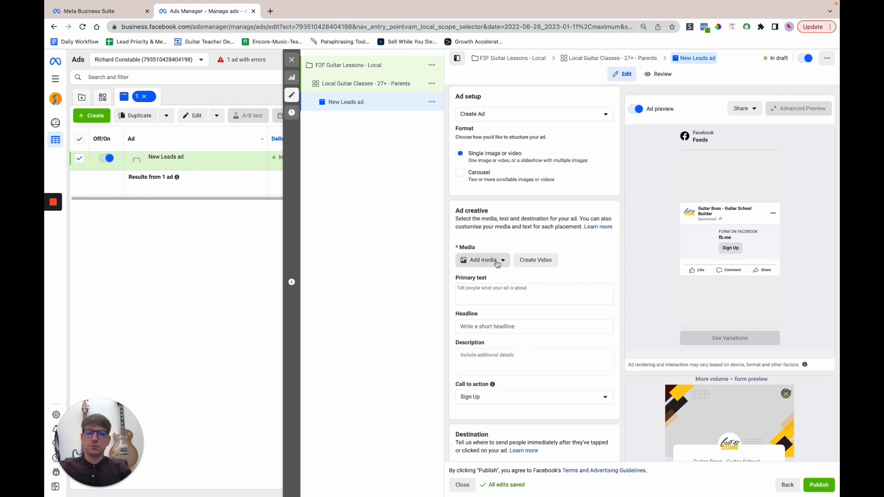
{"action": "scroll", "coordinate": [497, 263], "scroll_direction": "down", "scroll_amount": 2}
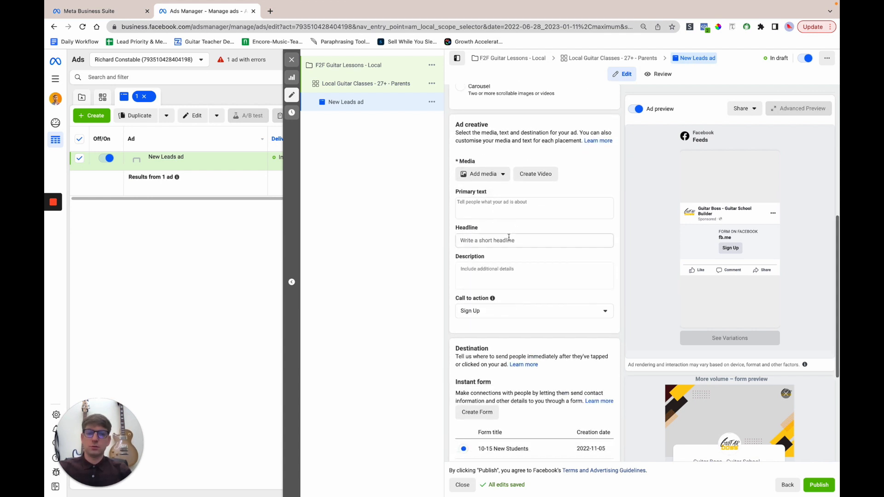
{"action": "scroll", "coordinate": [506, 258], "scroll_direction": "up", "scroll_amount": 2}
{"action": "left_click", "coordinate": [483, 273]}
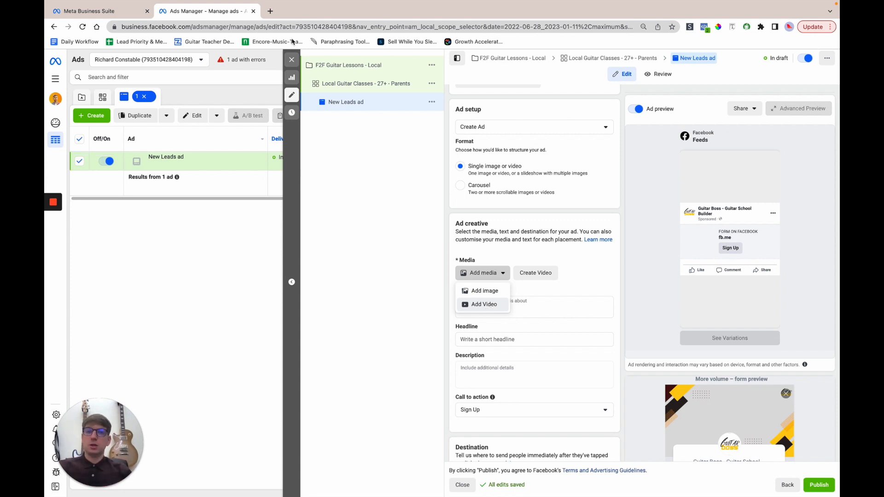
Open pexels.com in a new tab, search its photos for "guitarist" and dismiss the Google sign-in prompt.
{"action": "left_click", "coordinate": [271, 11]}
{"action": "type", "text": "pexels.com"}
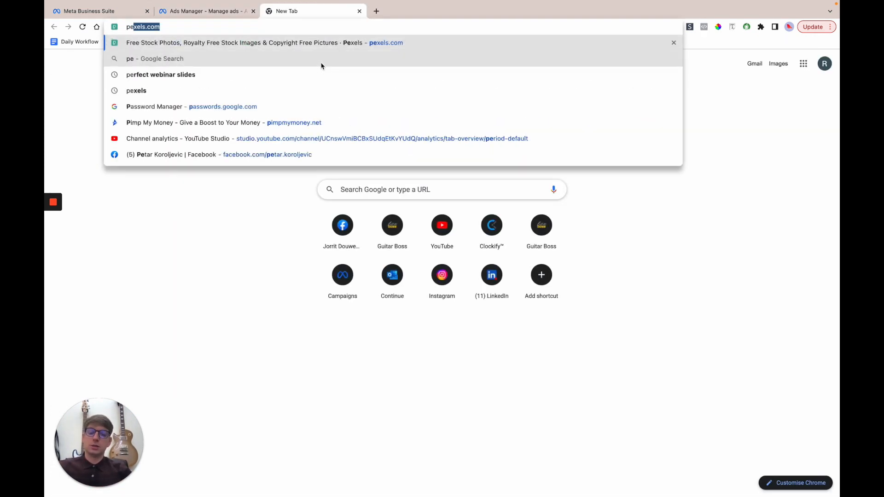
{"action": "key", "text": "Return"}
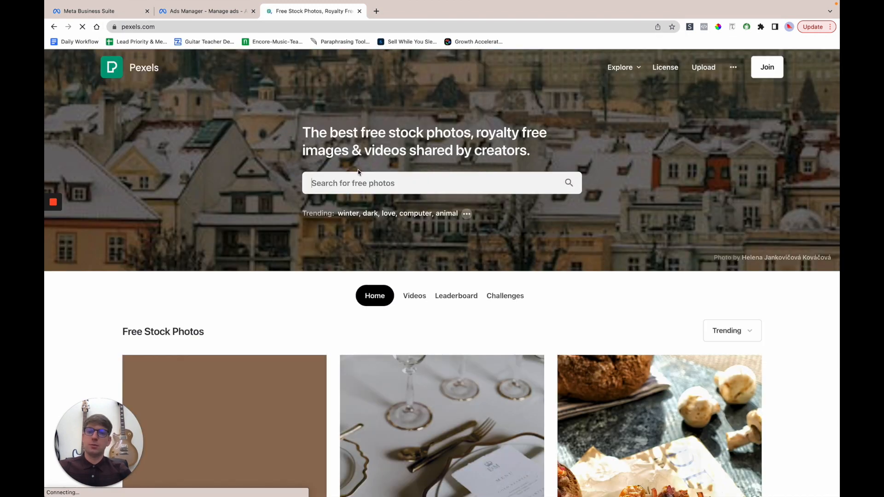
{"action": "type", "text": "guitarist"}
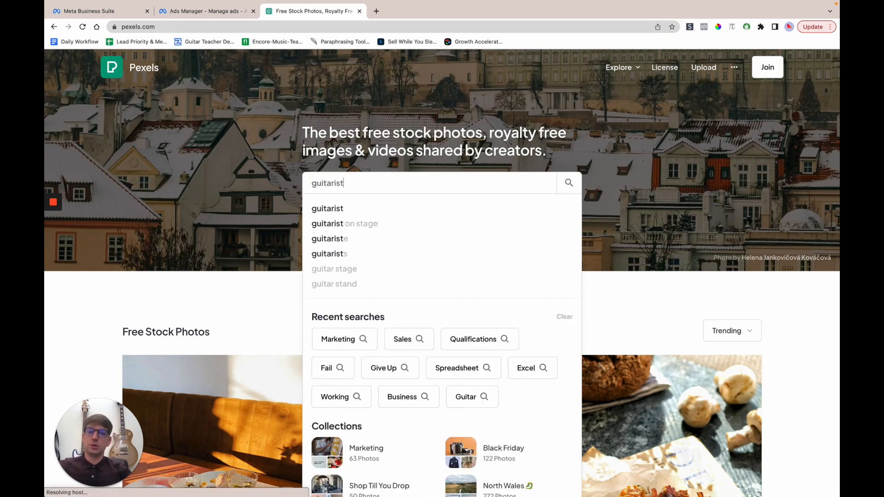
{"action": "key", "text": "Return"}
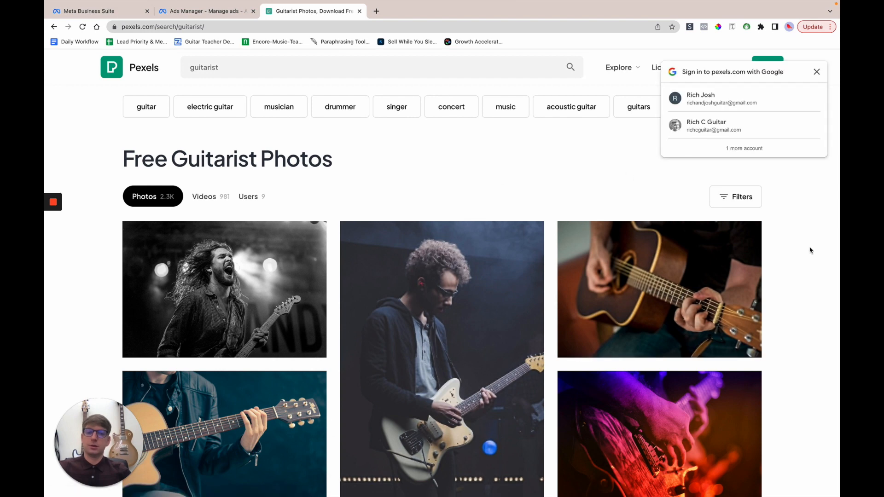
{"action": "left_click", "coordinate": [816, 71]}
Browse the guitarist photos on Pexels, then close the site and return to Ads Manager.
{"action": "scroll", "coordinate": [803, 272], "scroll_direction": "down", "scroll_amount": 2}
{"action": "scroll", "coordinate": [803, 274], "scroll_direction": "down", "scroll_amount": 12}
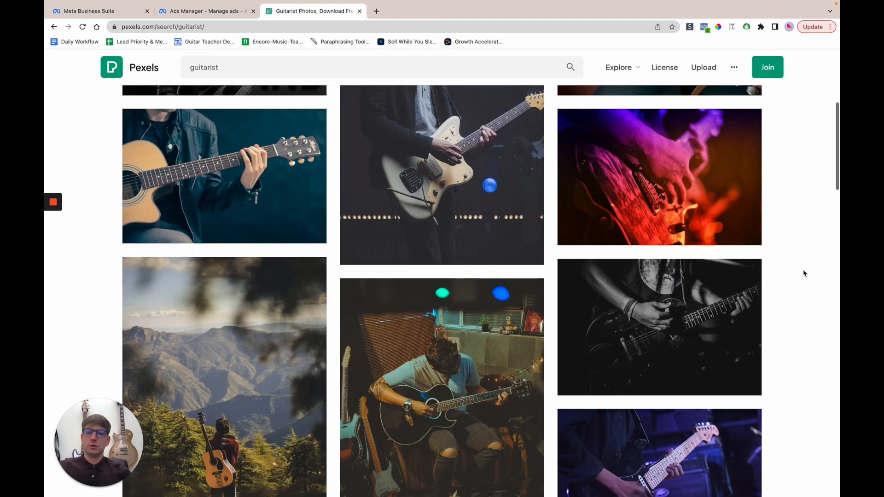
{"action": "scroll", "coordinate": [804, 274], "scroll_direction": "down", "scroll_amount": 7}
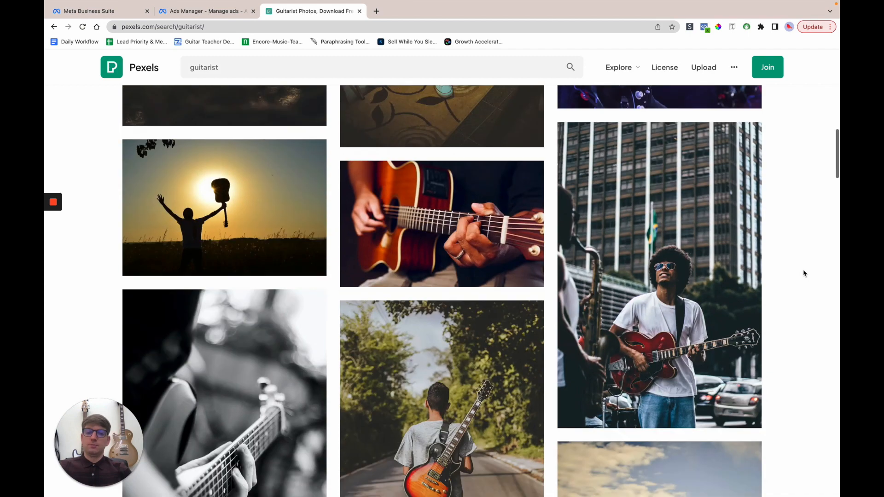
{"action": "scroll", "coordinate": [803, 273], "scroll_direction": "down", "scroll_amount": 2}
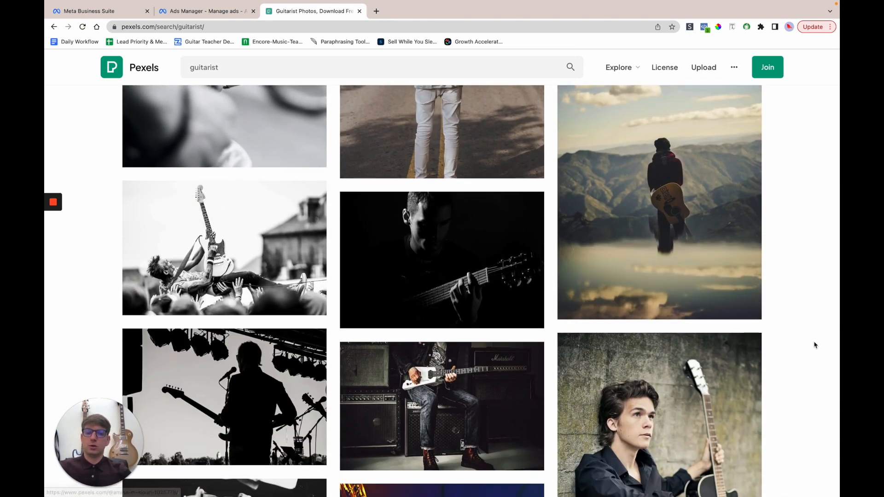
{"action": "scroll", "coordinate": [815, 345], "scroll_direction": "down", "scroll_amount": 10}
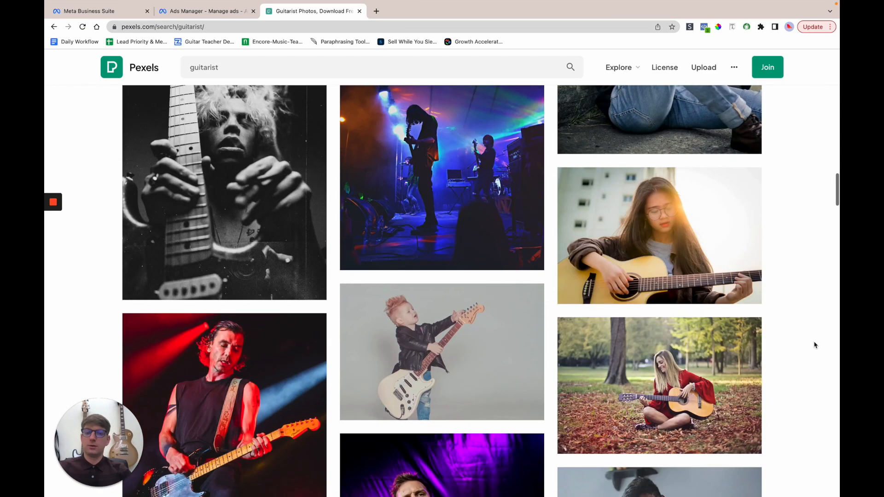
{"action": "scroll", "coordinate": [814, 345], "scroll_direction": "up", "scroll_amount": 20}
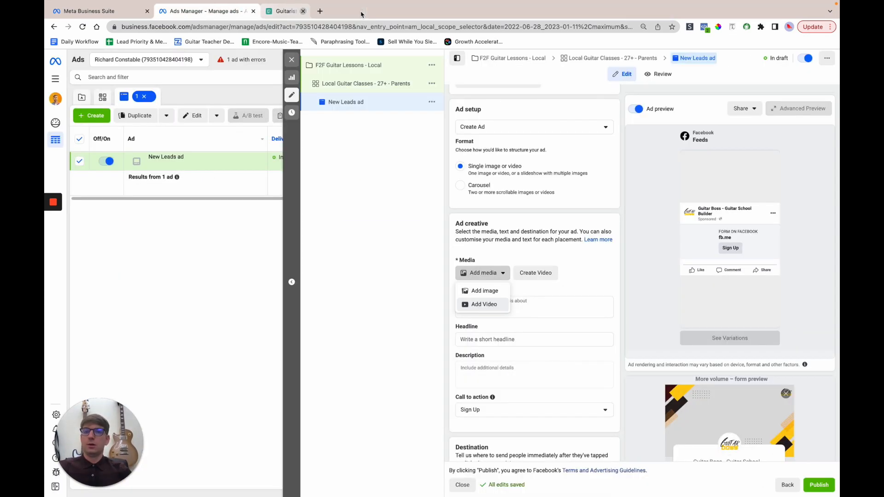
{"action": "left_click", "coordinate": [360, 11]}
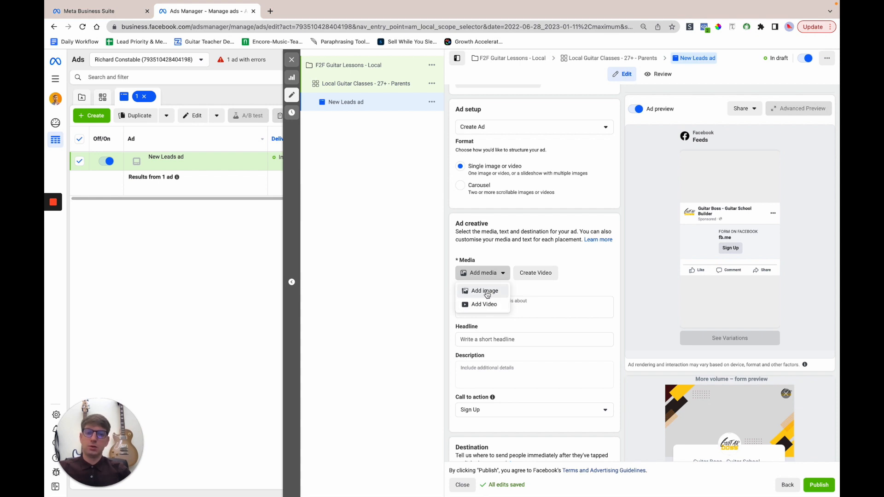
Start uploading an image for the ad and search the computer's files for "guitar".
{"action": "left_click", "coordinate": [486, 295]}
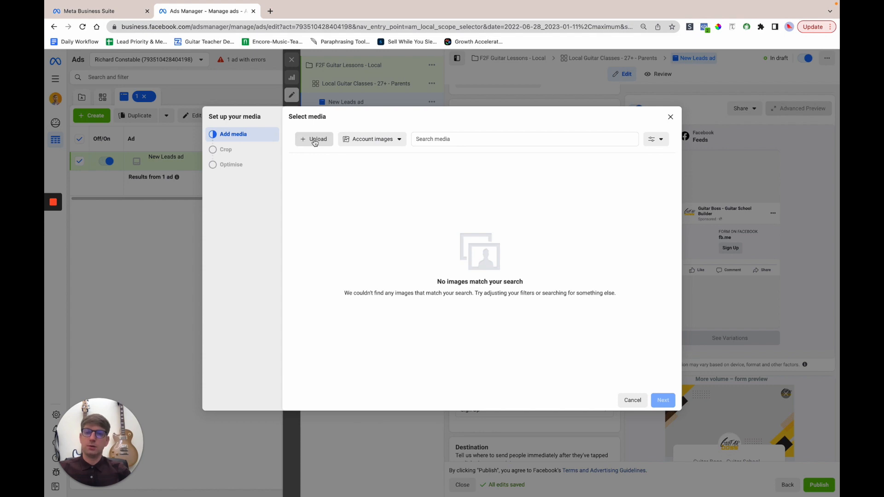
{"action": "left_click", "coordinate": [315, 142]}
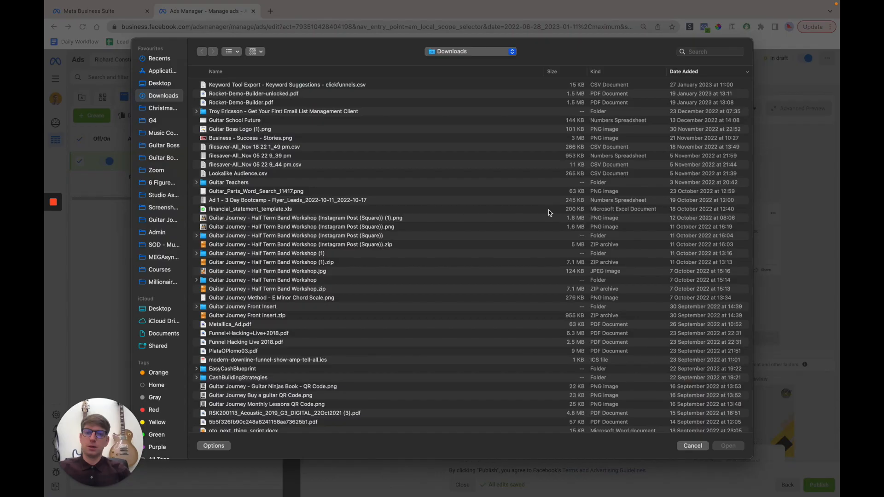
{"action": "left_click", "coordinate": [702, 52]}
{"action": "type", "text": "guitar"}
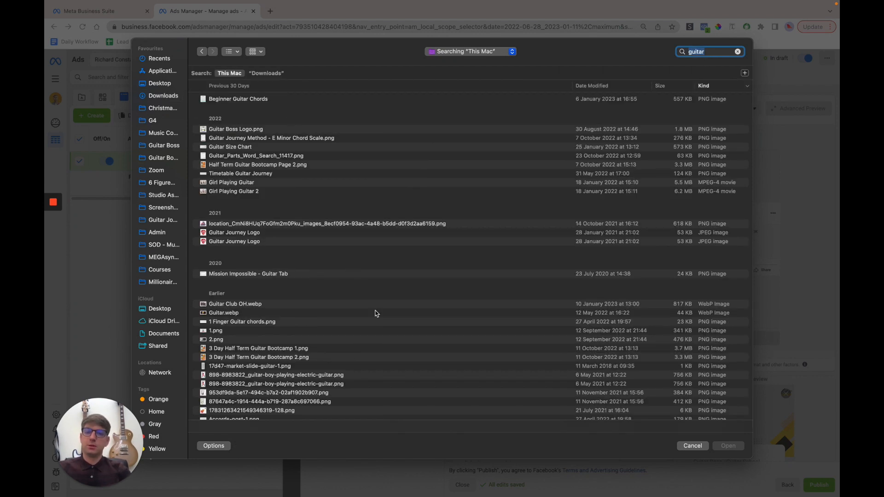
Preview Guitar.webp and Guitar Club OH.webp, upload Guitar.webp as the ad image and continue to the placement crop.
{"action": "left_click", "coordinate": [291, 316]}
{"action": "key", "text": "space"}
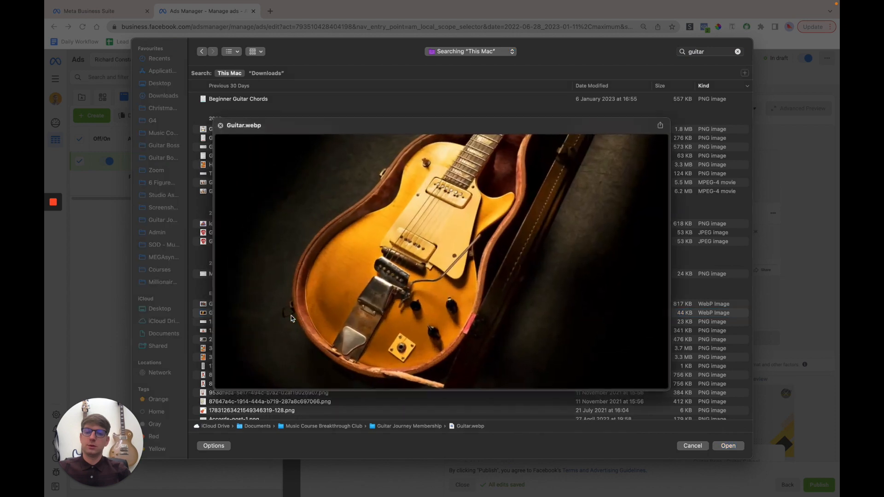
{"action": "key", "text": "space"}
{"action": "key", "text": "Up"}
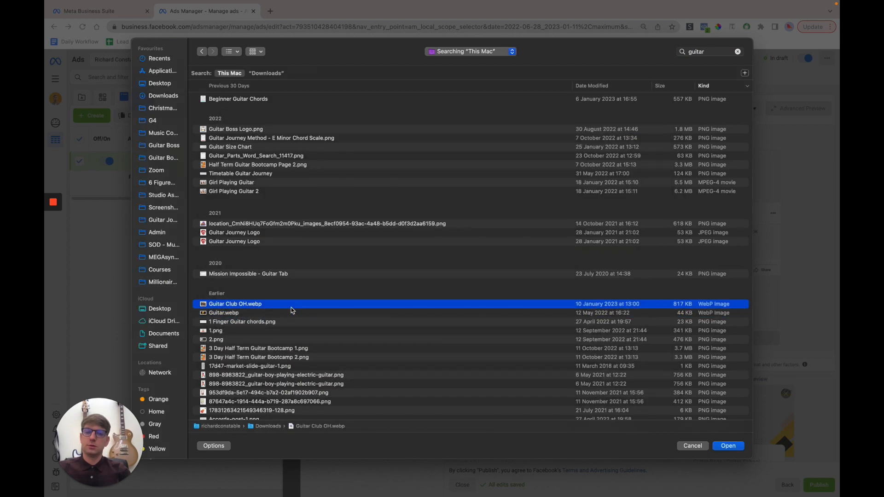
{"action": "key", "text": "space"}
{"action": "key", "text": "space"}
{"action": "key", "text": "Down"}
{"action": "key", "text": "space"}
{"action": "key", "text": "space"}
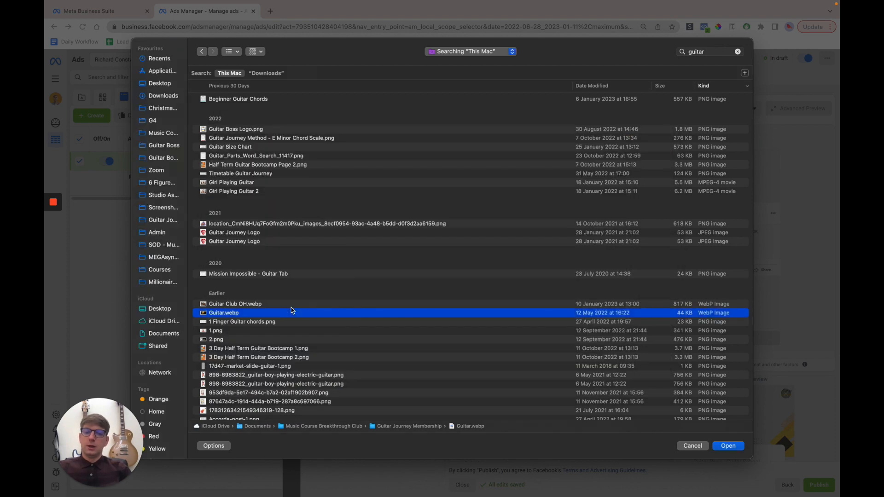
{"action": "key", "text": "Return"}
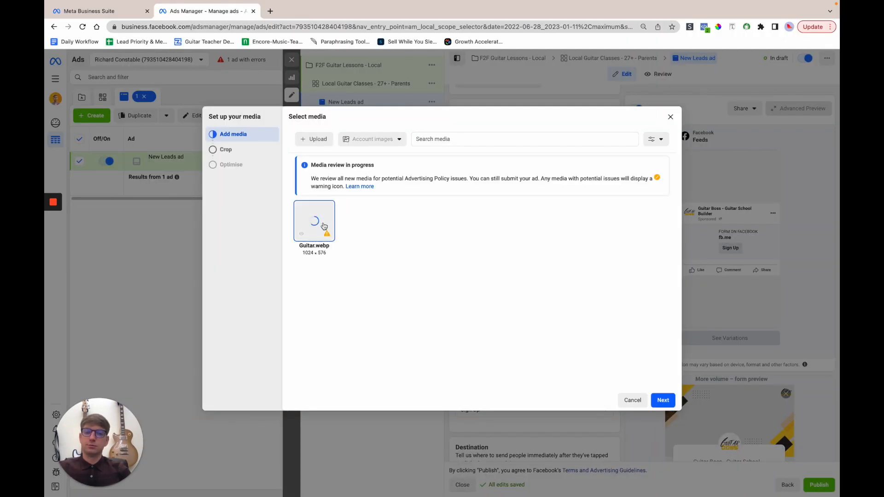
{"action": "left_click", "coordinate": [663, 400]}
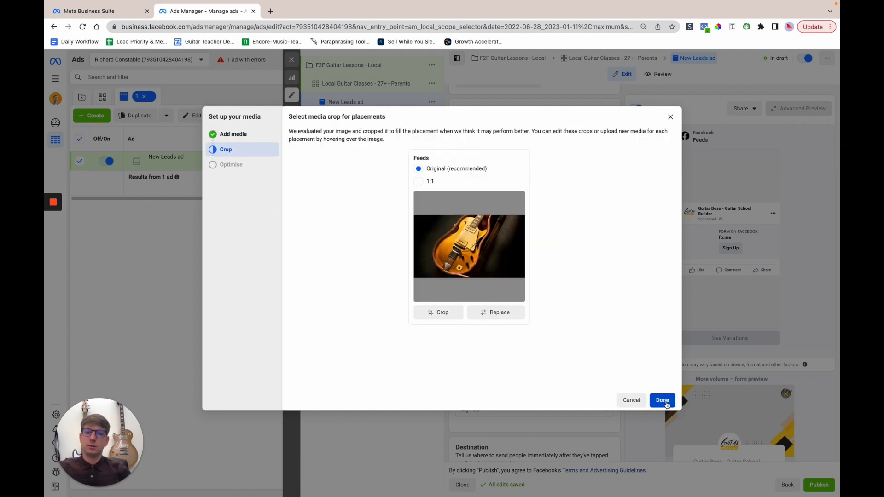
Set the feed image crop to 1:1 and finish the media setup, dismissing the warning about too few ad creatives.
{"action": "left_click", "coordinate": [418, 181]}
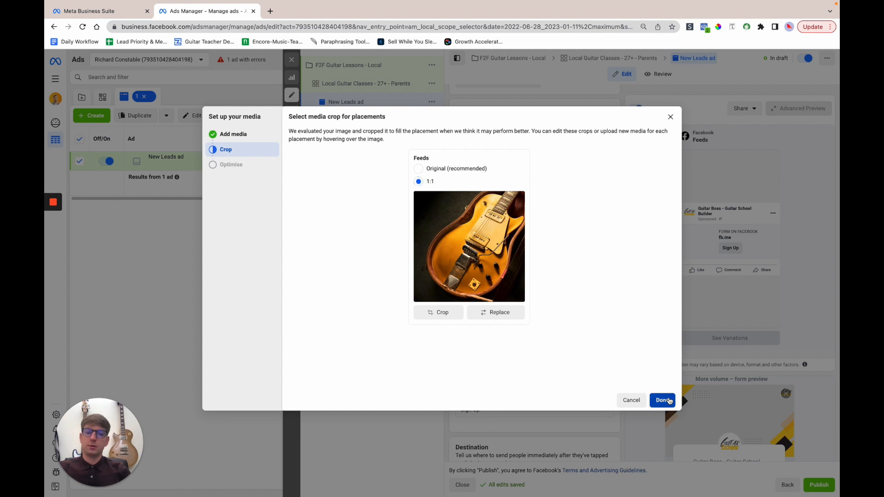
{"action": "left_click", "coordinate": [669, 401]}
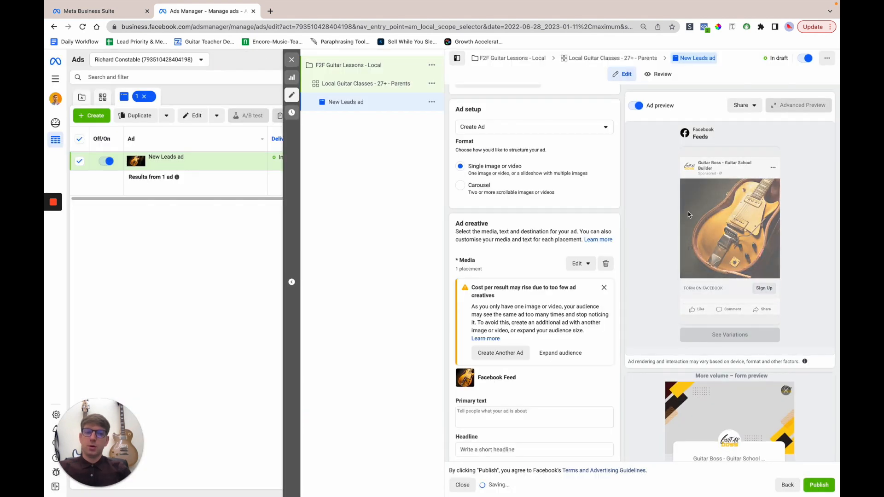
{"action": "left_click", "coordinate": [604, 288]}
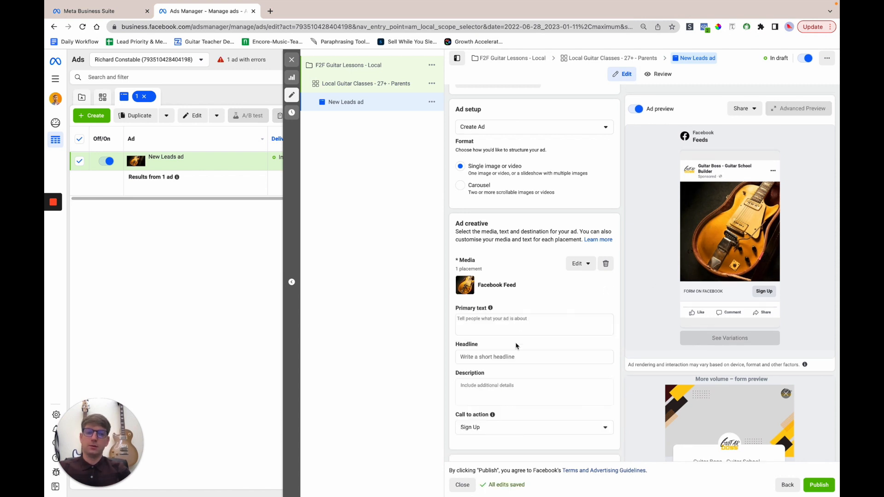
{"action": "scroll", "coordinate": [511, 349], "scroll_direction": "down", "scroll_amount": 2}
{"action": "left_click", "coordinate": [493, 269]}
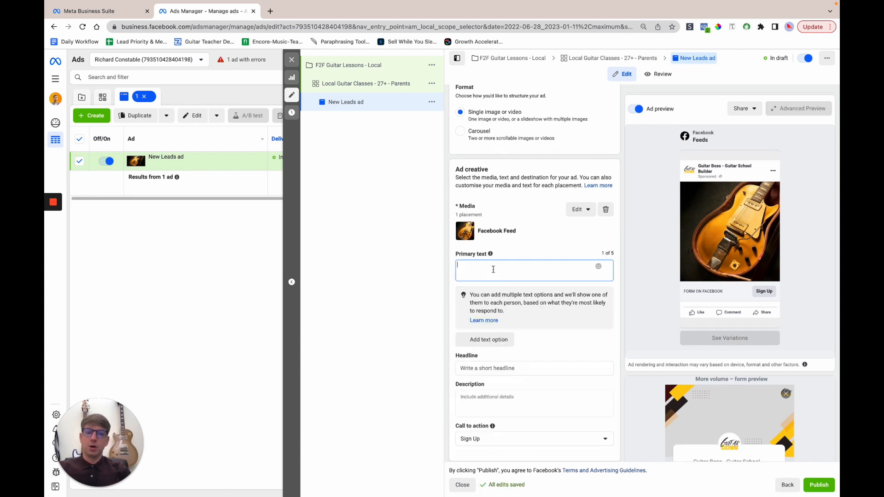
{"action": "type", "text": "Dear"}
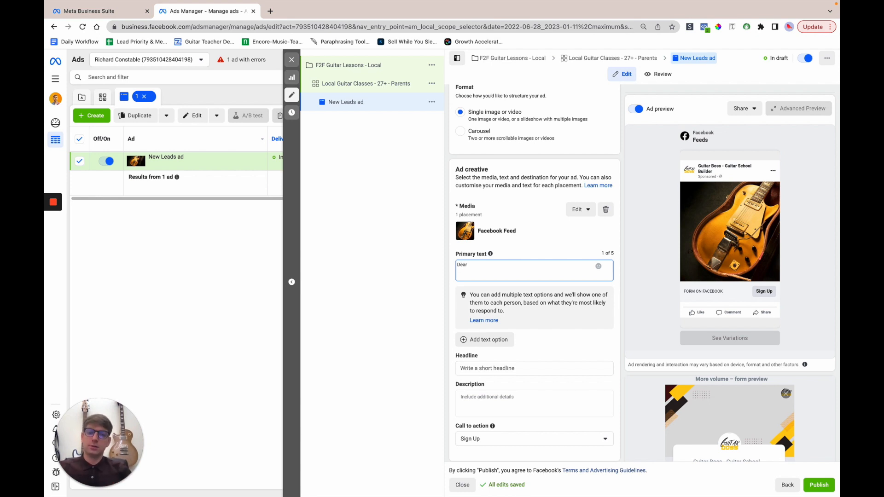
{"action": "key", "text": "BackSpace"}
{"action": "key", "text": "BackSpace"}
{"action": "key", "text": "BackSpace"}
{"action": "key", "text": "BackSpace"}
Draft the ad's primary text with the greeting "Calling all Parents," and a new paragraph starting "Have you ever wanted to learn".
{"action": "type", "text": "Calling all Parents,"}
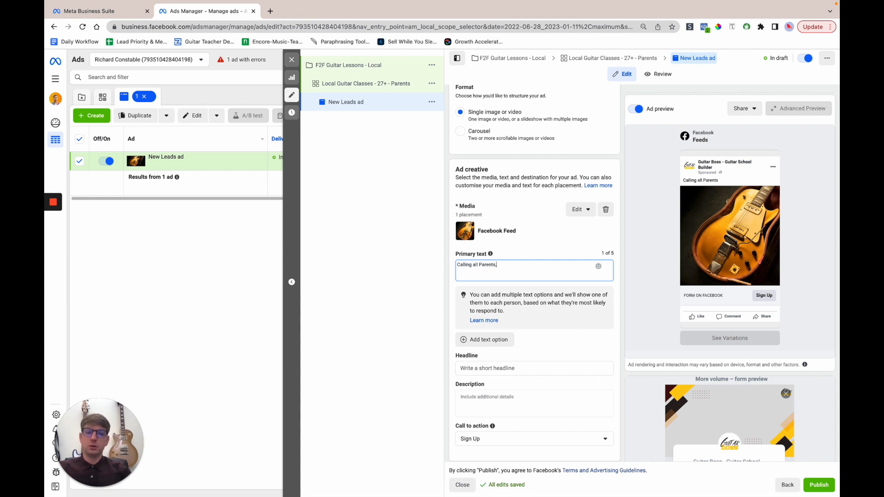
{"action": "key", "text": "Return"}
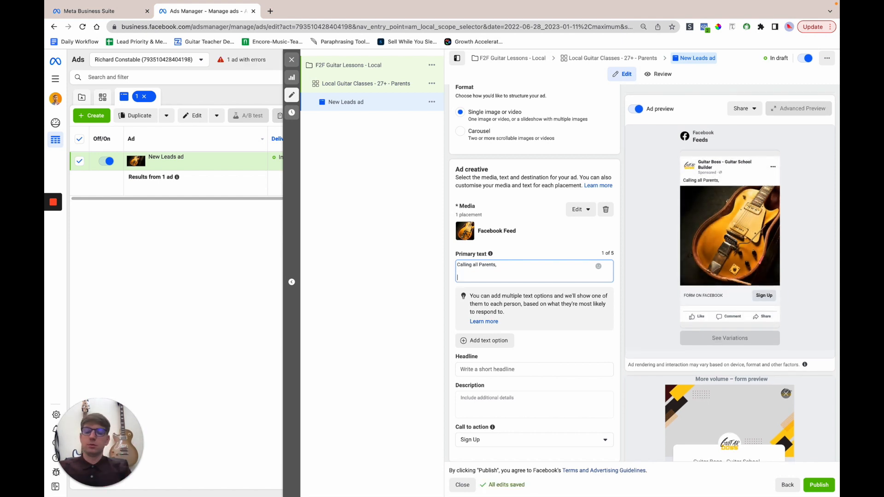
{"action": "scroll", "coordinate": [515, 285], "scroll_direction": "down", "scroll_amount": 3}
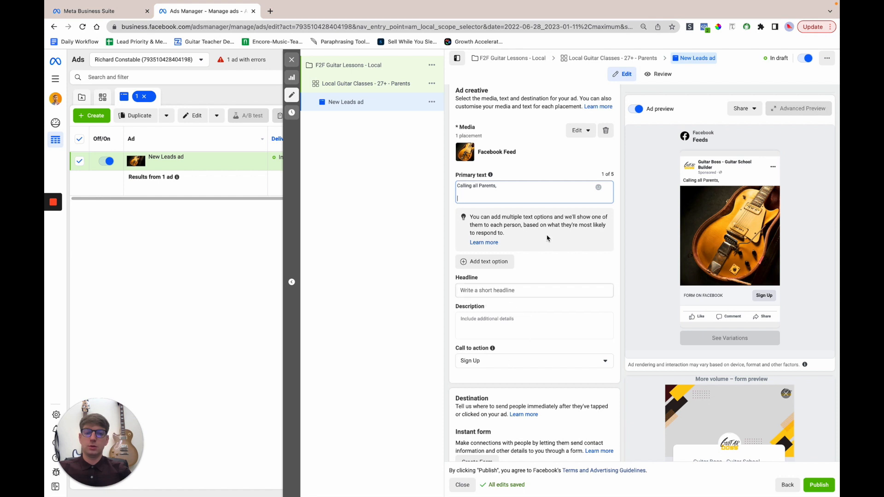
{"action": "scroll", "coordinate": [548, 244], "scroll_direction": "up", "scroll_amount": 1}
{"action": "scroll", "coordinate": [548, 238], "scroll_direction": "up", "scroll_amount": 1}
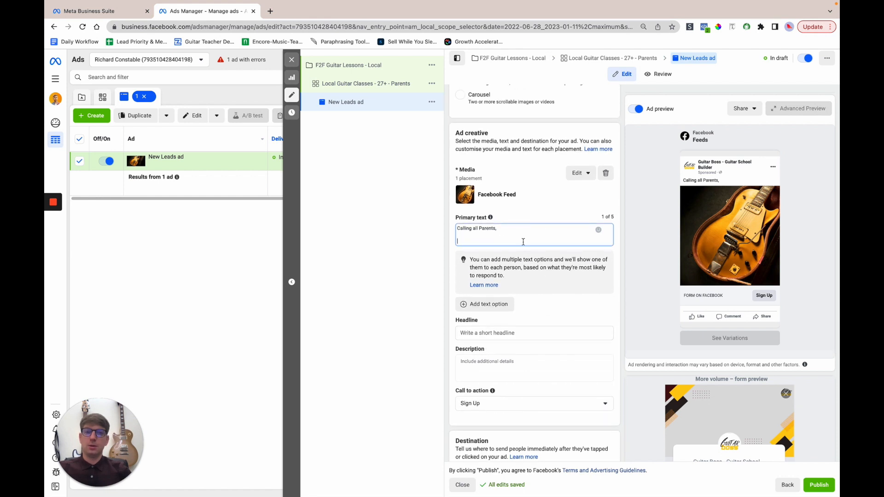
{"action": "left_click", "coordinate": [523, 242]}
{"action": "type", "text": "Have you ever wan"}
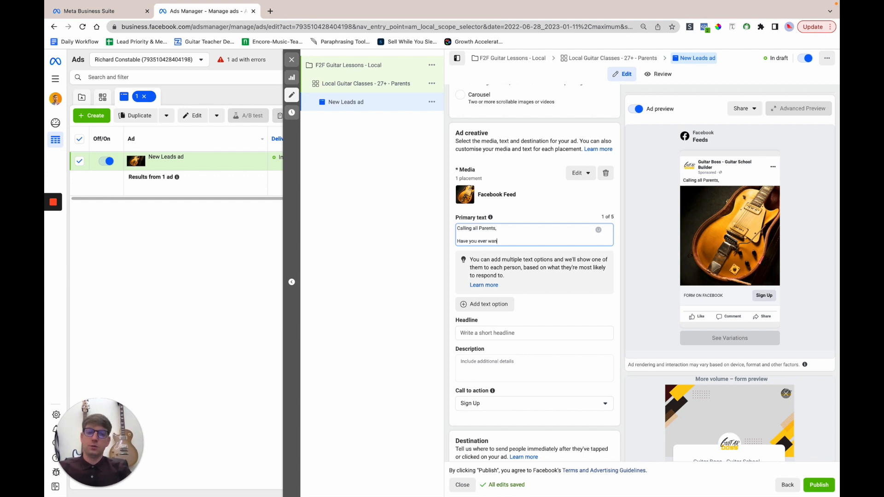
{"action": "type", "text": "ted to"}
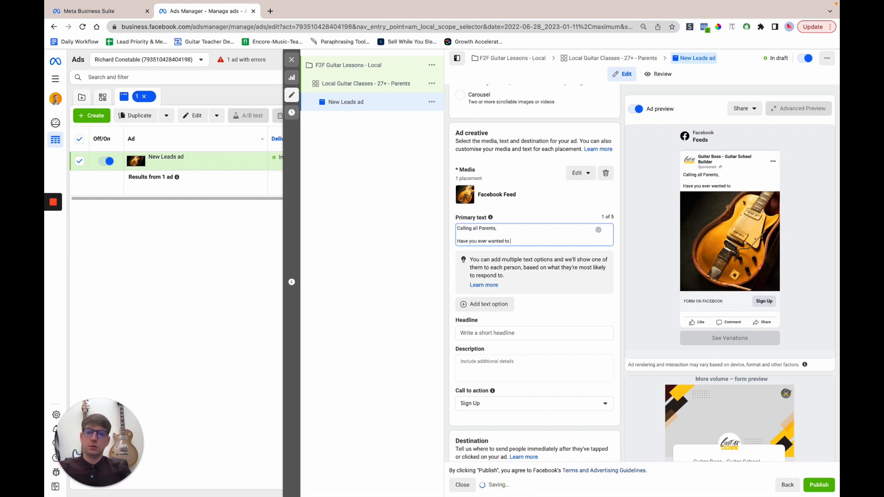
{"action": "type", "text": " learn"}
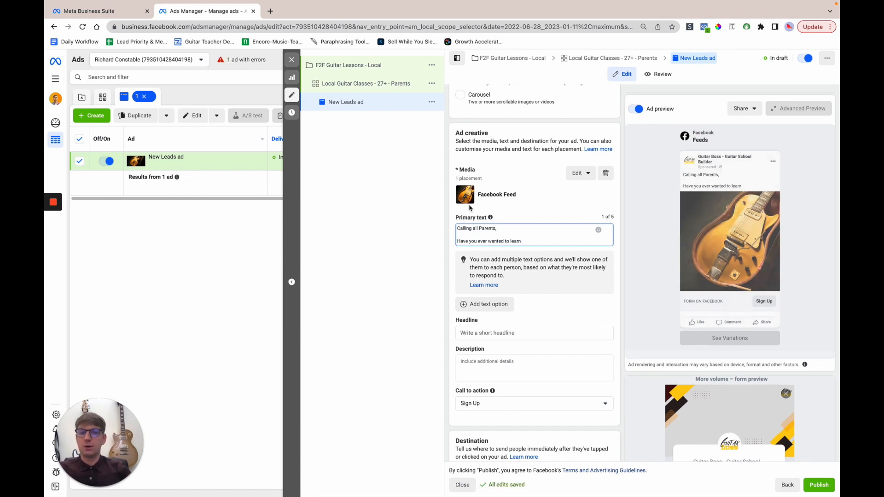
Read through the parents-targeted primary text at enlarged size, from the "PARENTS!" opening to the instructor's introduction and teaching approach.
{"action": "mouse_move", "coordinate": [46, 243]}
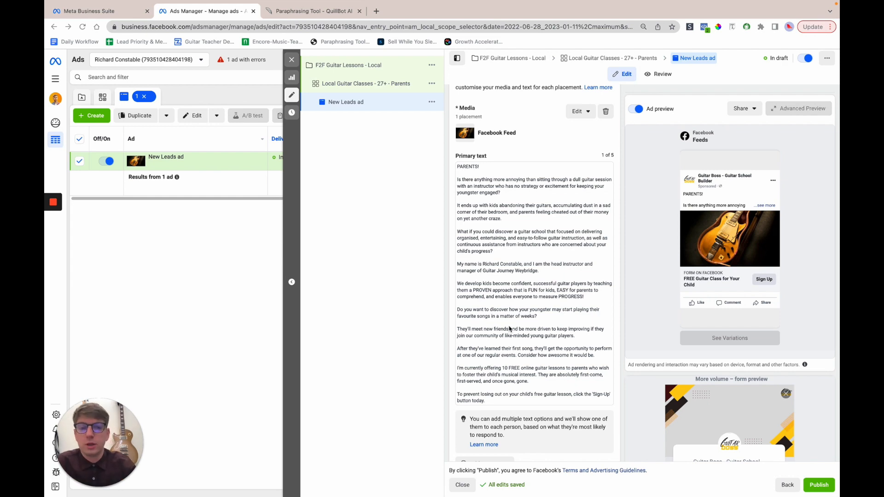
{"action": "scroll", "coordinate": [525, 281], "scroll_direction": "up", "scroll_amount": 1}
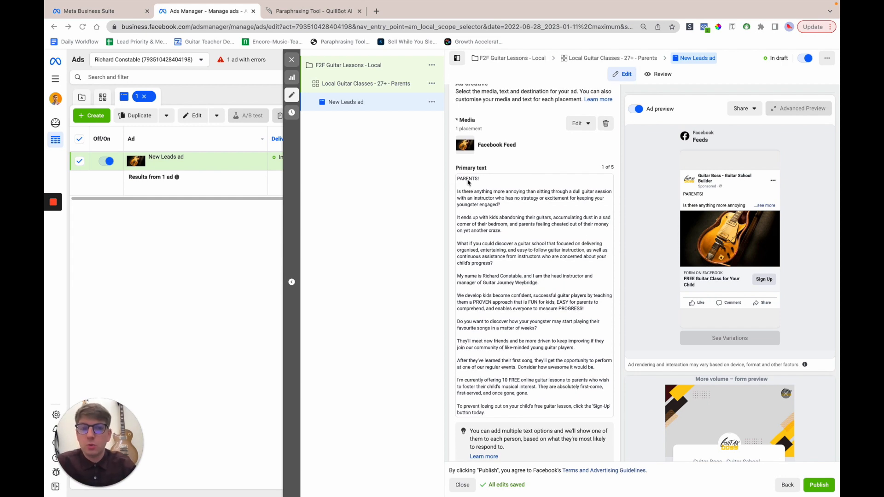
{"action": "scroll", "coordinate": [515, 176], "scroll_direction": "up", "scroll_amount": 5}
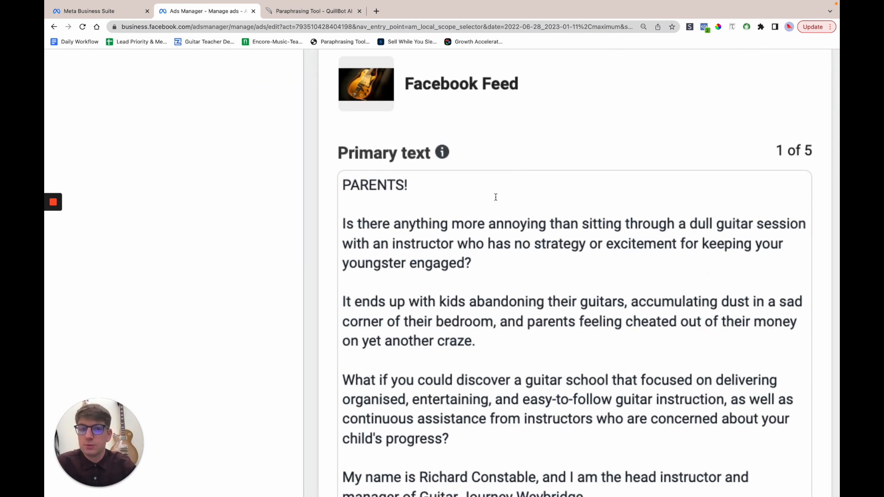
{"action": "scroll", "coordinate": [598, 118], "scroll_direction": "right", "scroll_amount": 3}
{"action": "scroll", "coordinate": [598, 118], "scroll_direction": "down", "scroll_amount": 2}
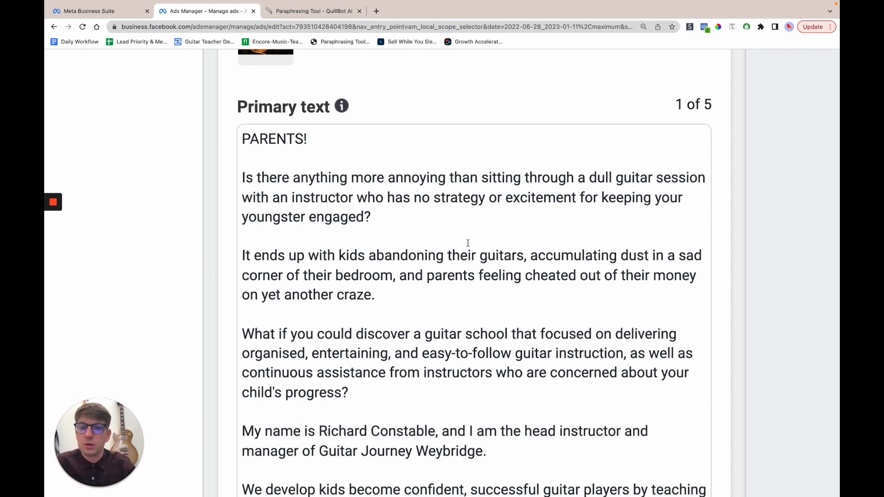
{"action": "scroll", "coordinate": [468, 242], "scroll_direction": "down", "scroll_amount": 2}
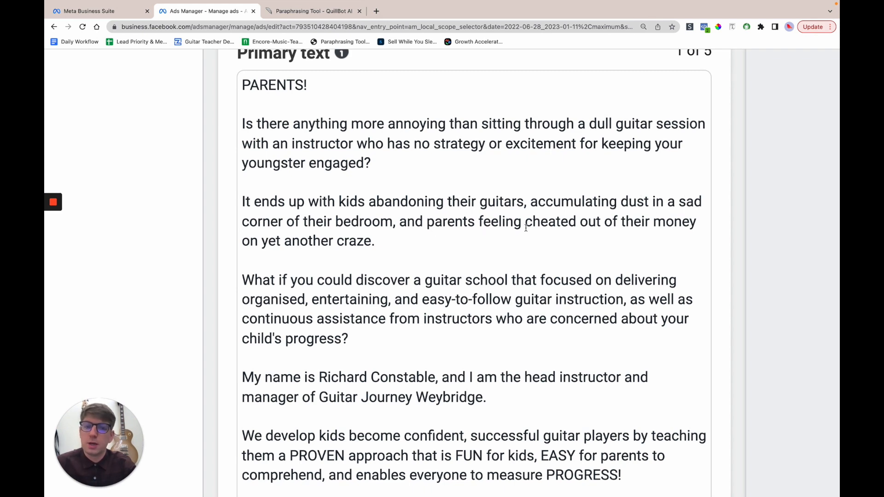
{"action": "scroll", "coordinate": [616, 230], "scroll_direction": "down", "scroll_amount": 3}
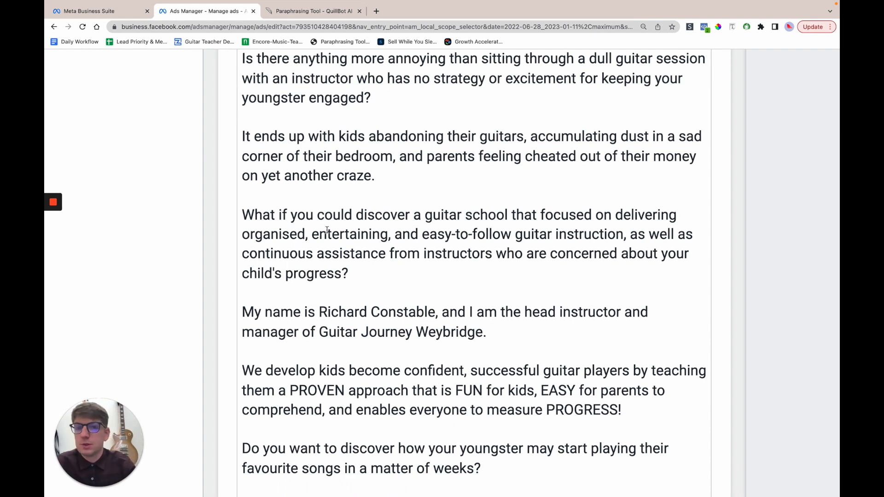
{"action": "scroll", "coordinate": [326, 229], "scroll_direction": "up", "scroll_amount": 2}
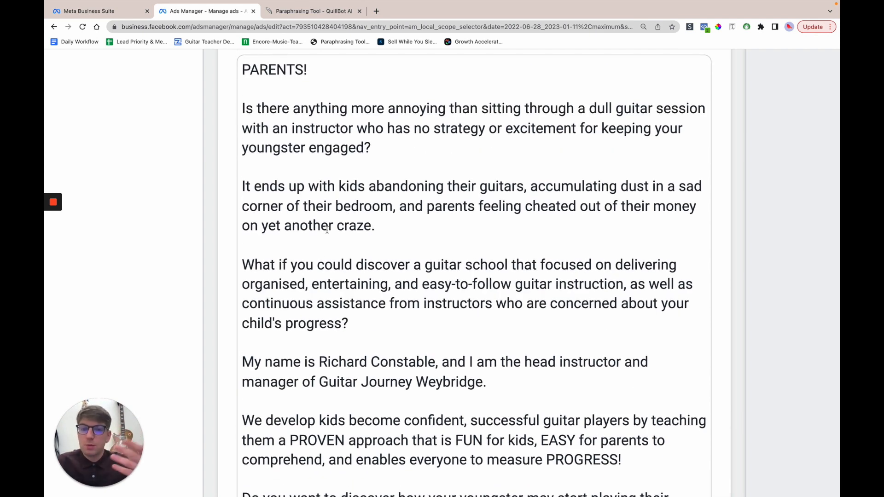
{"action": "scroll", "coordinate": [327, 228], "scroll_direction": "down", "scroll_amount": 3}
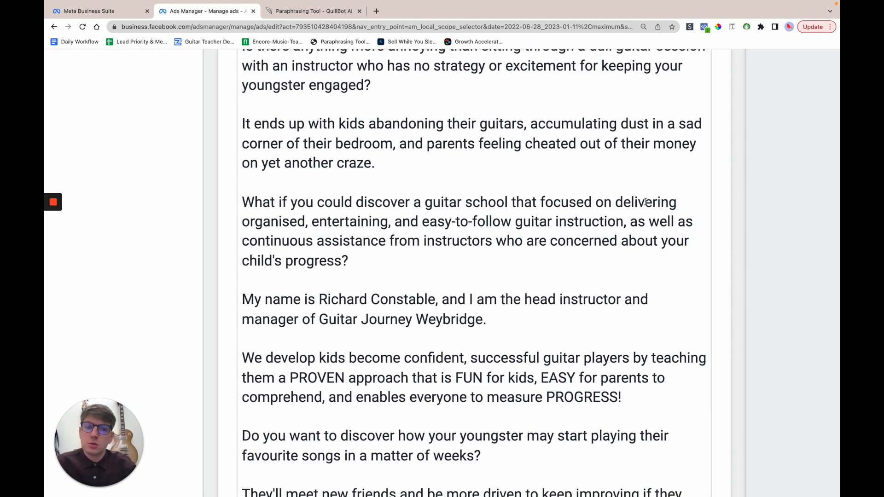
{"action": "scroll", "coordinate": [661, 203], "scroll_direction": "down", "scroll_amount": 1}
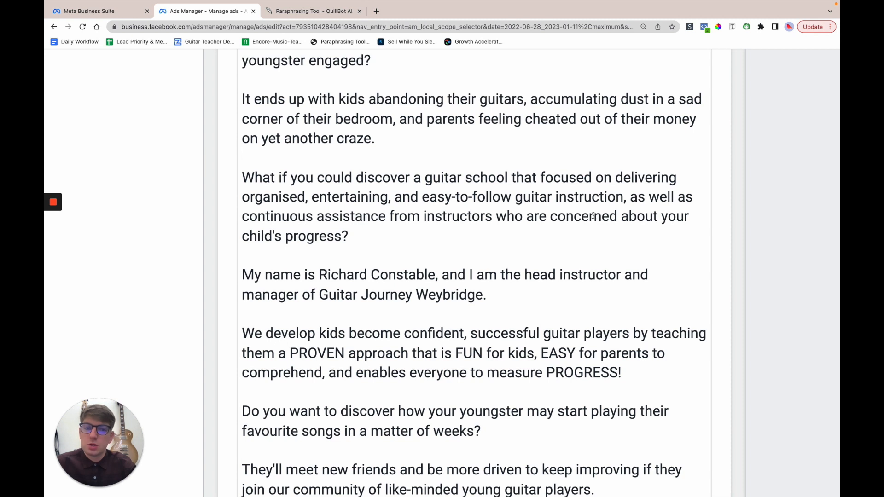
{"action": "scroll", "coordinate": [679, 212], "scroll_direction": "down", "scroll_amount": 1}
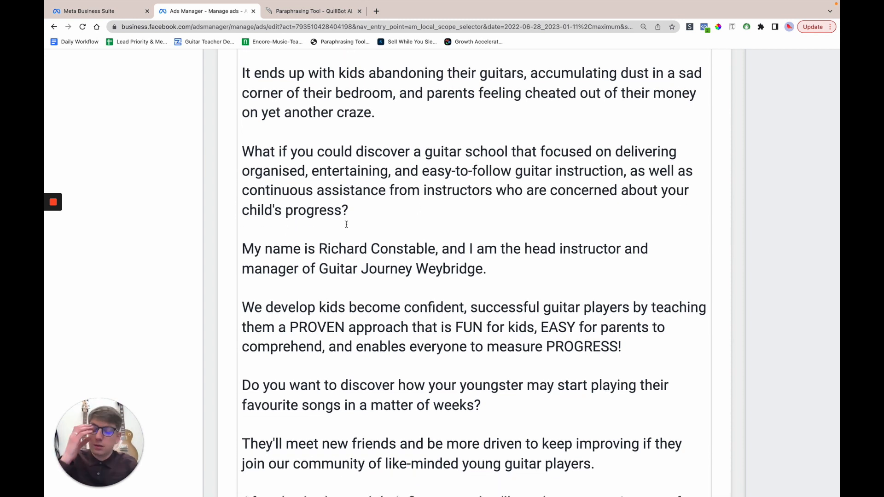
{"action": "scroll", "coordinate": [346, 224], "scroll_direction": "up", "scroll_amount": 5}
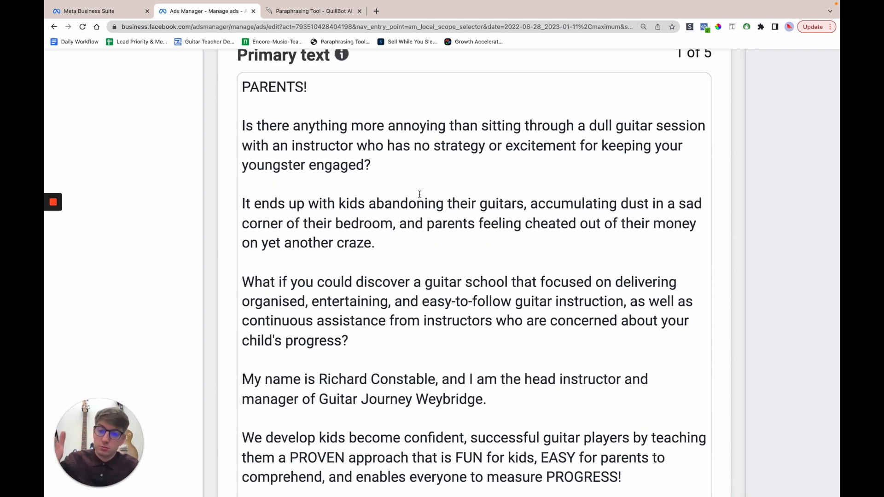
{"action": "scroll", "coordinate": [470, 227], "scroll_direction": "down", "scroll_amount": 1}
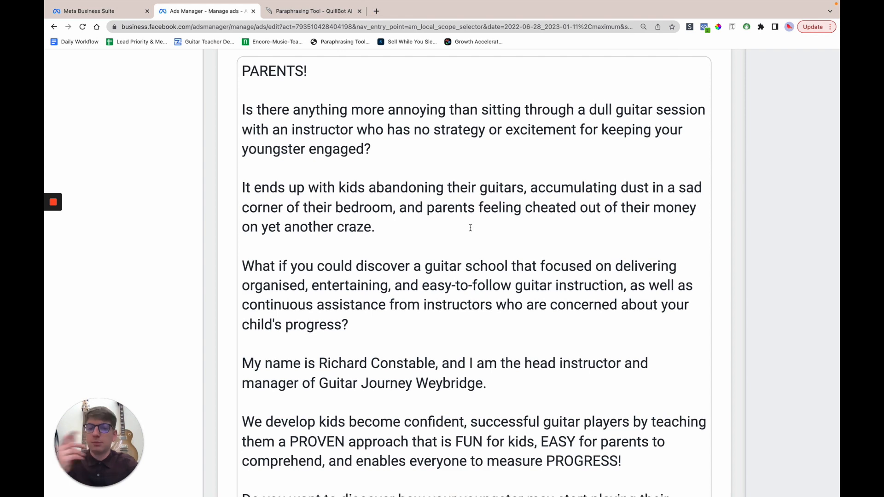
{"action": "scroll", "coordinate": [470, 228], "scroll_direction": "down", "scroll_amount": 4}
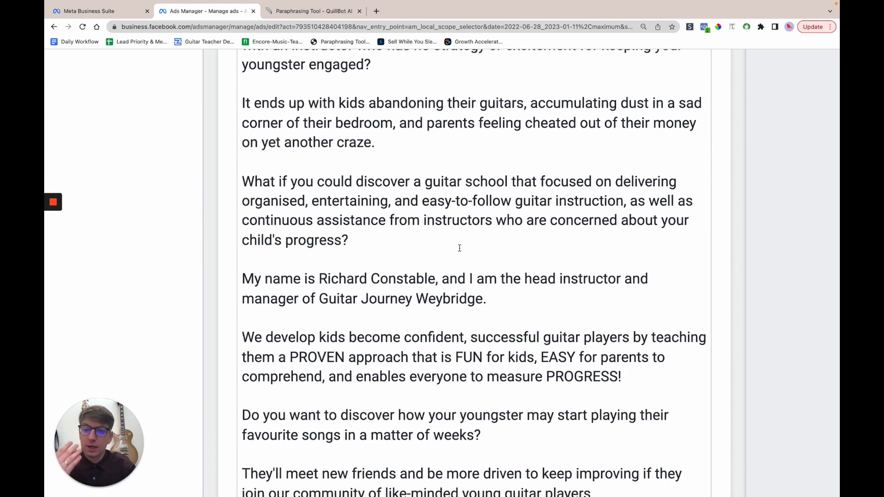
{"action": "scroll", "coordinate": [460, 248], "scroll_direction": "down", "scroll_amount": 3}
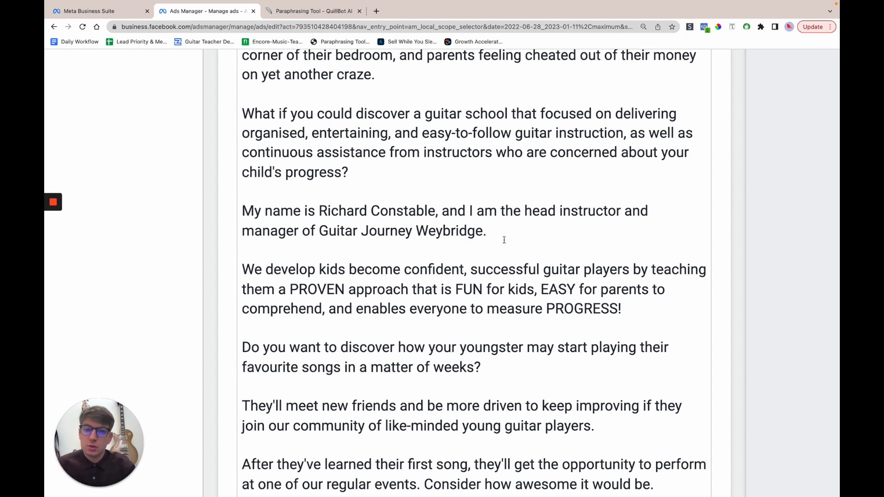
{"action": "scroll", "coordinate": [504, 240], "scroll_direction": "down", "scroll_amount": 2}
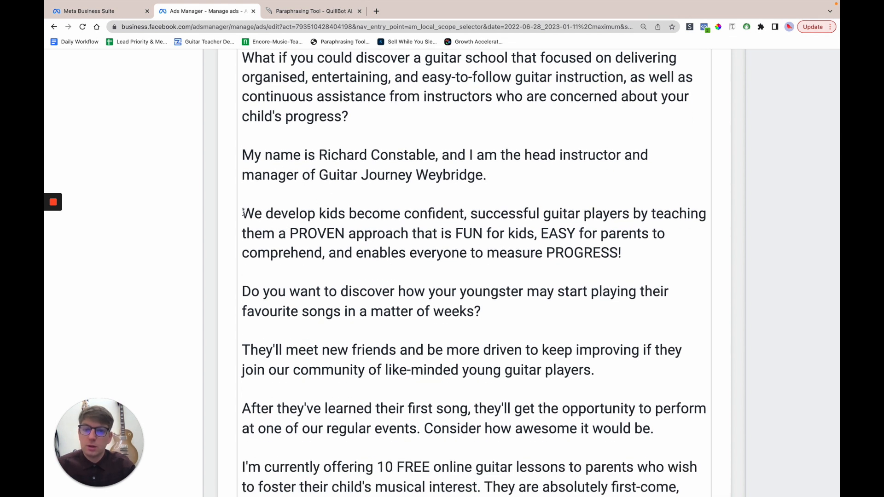
Reword the teaching-approach paragraph of the primary text to begin "We help develop kids to become confident".
{"action": "left_click", "coordinate": [350, 213]}
{"action": "left_click", "coordinate": [265, 212]}
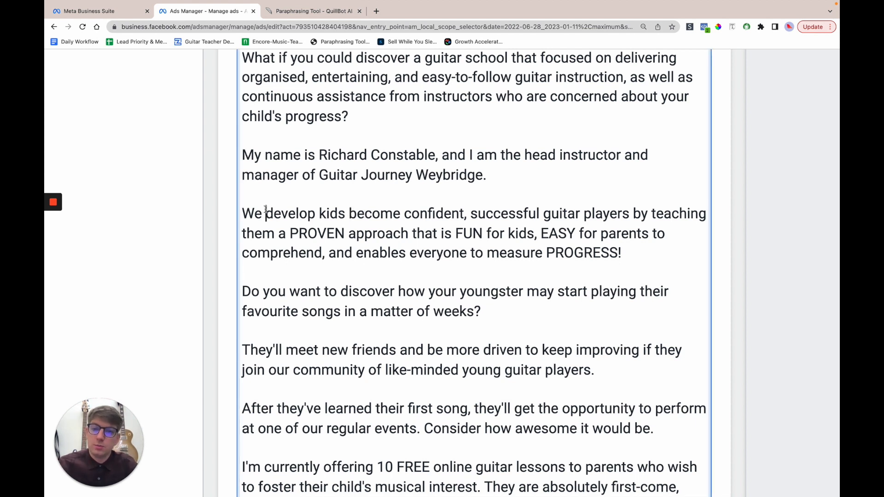
{"action": "type", "text": "help"}
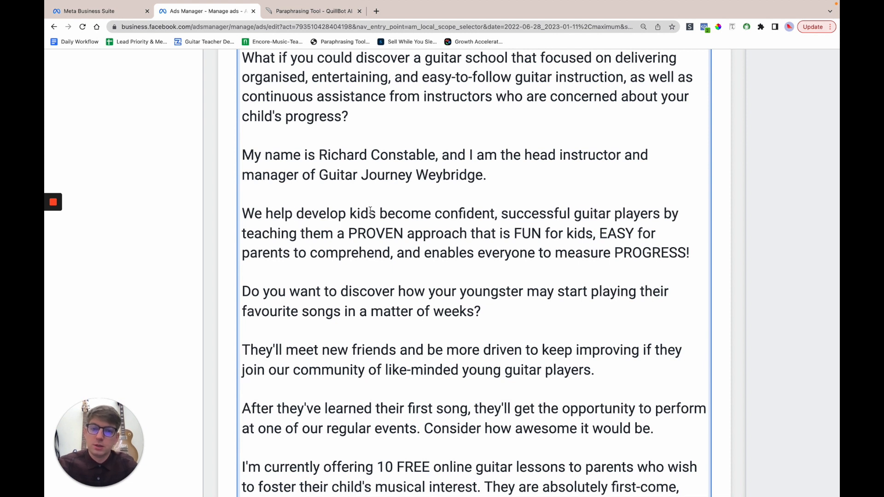
{"action": "left_click", "coordinate": [378, 212]}
{"action": "type", "text": "to"}
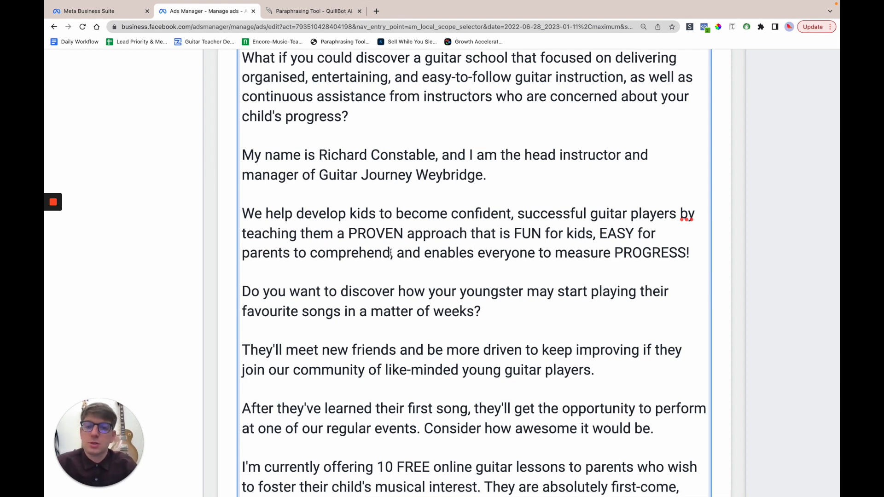
Review the wording of the primary text's teaching-approach, favourite-songs and new-friends paragraphs, highlighting passages while reading.
{"action": "double_click", "coordinate": [350, 253]}
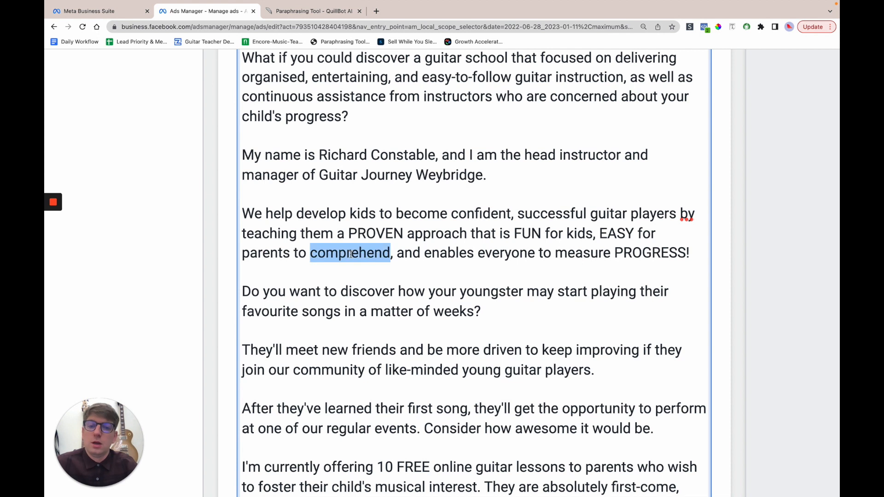
{"action": "left_click", "coordinate": [607, 254]}
{"action": "scroll", "coordinate": [391, 249], "scroll_direction": "down", "scroll_amount": 3}
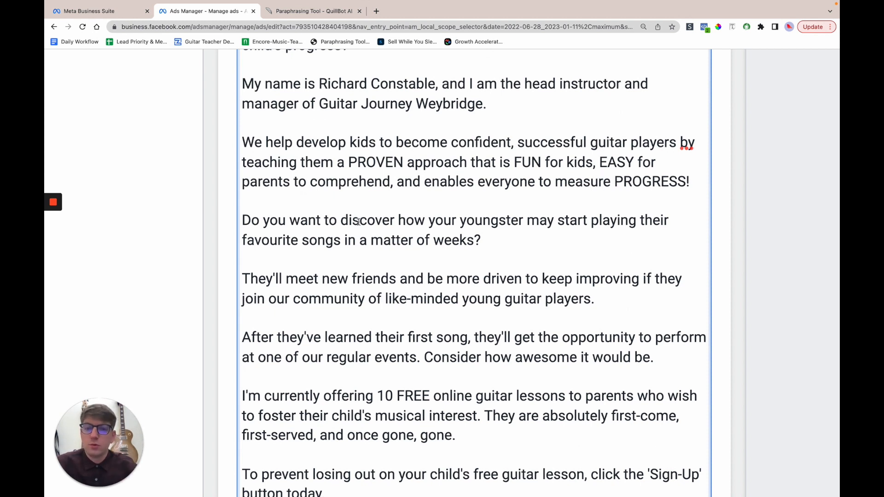
{"action": "left_click_drag", "start_coordinate": [243, 219], "coordinate": [605, 238]}
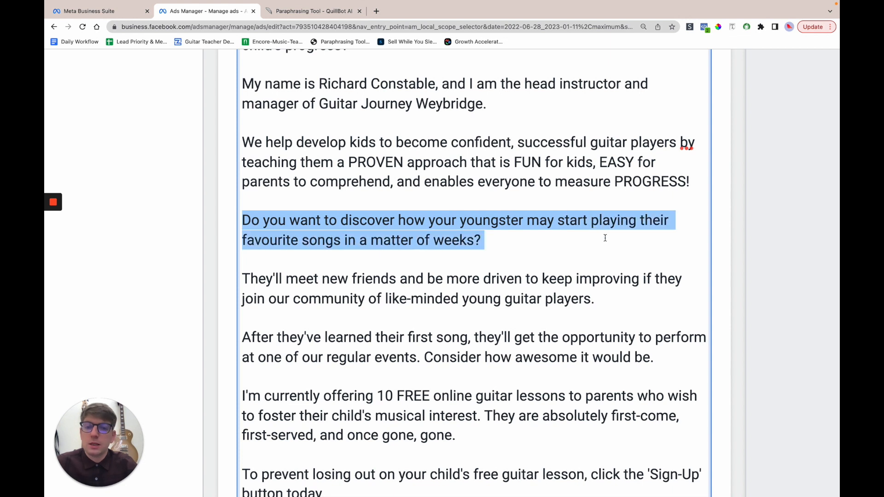
{"action": "left_click", "coordinate": [397, 232]}
{"action": "scroll", "coordinate": [397, 233], "scroll_direction": "down", "scroll_amount": 2}
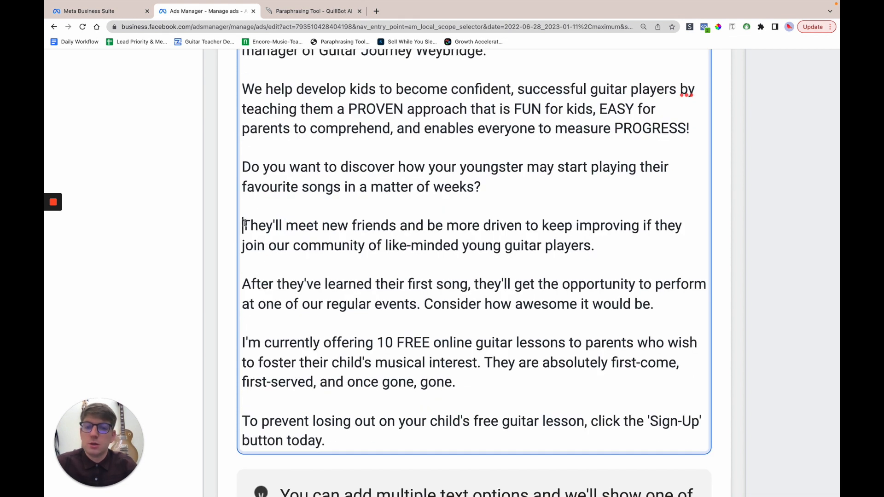
{"action": "left_click_drag", "start_coordinate": [244, 224], "coordinate": [572, 227]}
{"action": "left_click", "coordinate": [566, 248]}
{"action": "scroll", "coordinate": [566, 247], "scroll_direction": "up", "scroll_amount": 4}
{"action": "scroll", "coordinate": [508, 211], "scroll_direction": "down", "scroll_amount": 2}
{"action": "left_click_drag", "start_coordinate": [242, 152], "coordinate": [718, 209]}
{"action": "left_click", "coordinate": [635, 175]}
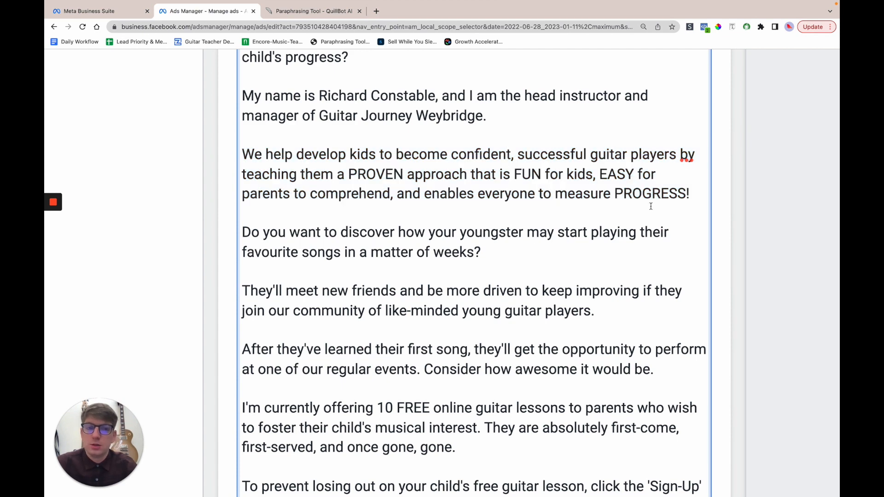
Review the primary text's paragraphs on favourite songs, new friends and performing at regular events, highlighting passages while reading.
{"action": "scroll", "coordinate": [508, 205], "scroll_direction": "down", "scroll_amount": 4}
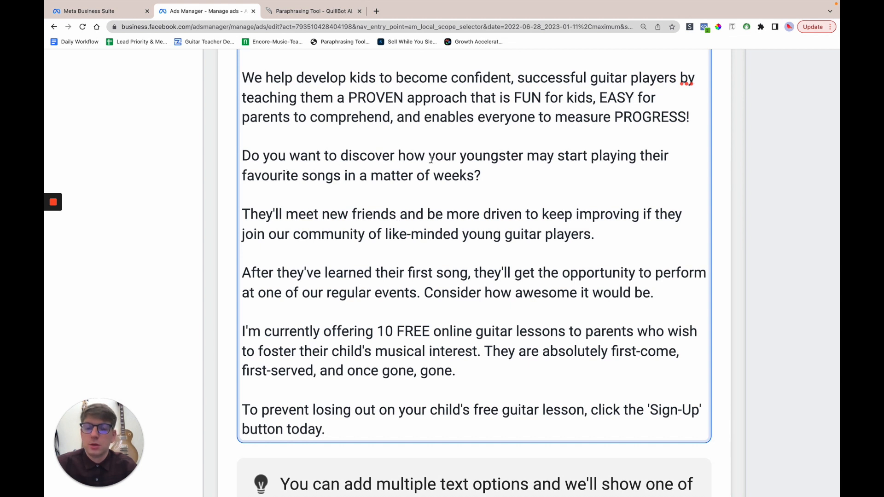
{"action": "left_click_drag", "start_coordinate": [242, 155], "coordinate": [581, 173]}
{"action": "left_click", "coordinate": [519, 171]}
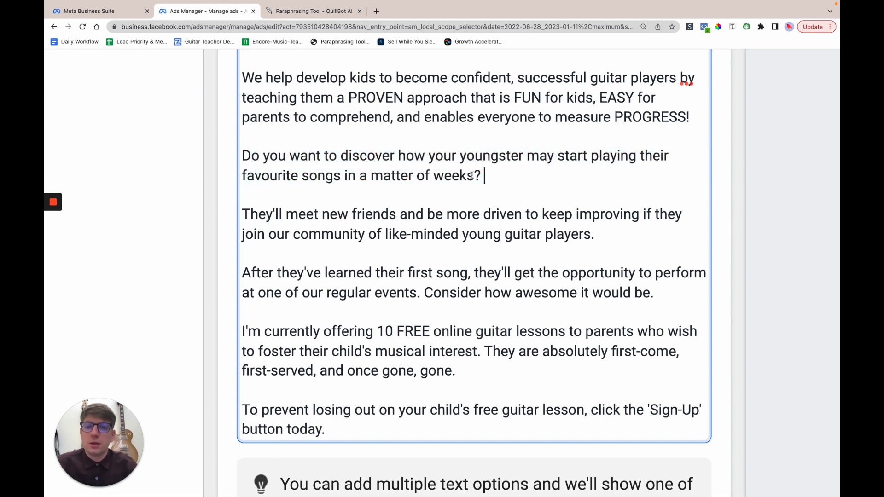
{"action": "scroll", "coordinate": [341, 183], "scroll_direction": "down", "scroll_amount": 2}
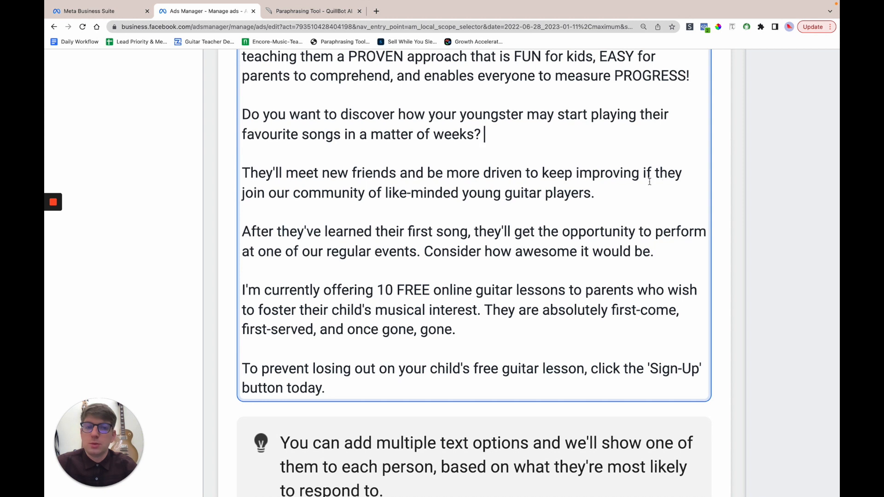
{"action": "left_click_drag", "start_coordinate": [595, 193], "coordinate": [258, 173]}
{"action": "triple_click", "coordinate": [287, 244]}
{"action": "left_click", "coordinate": [549, 232]}
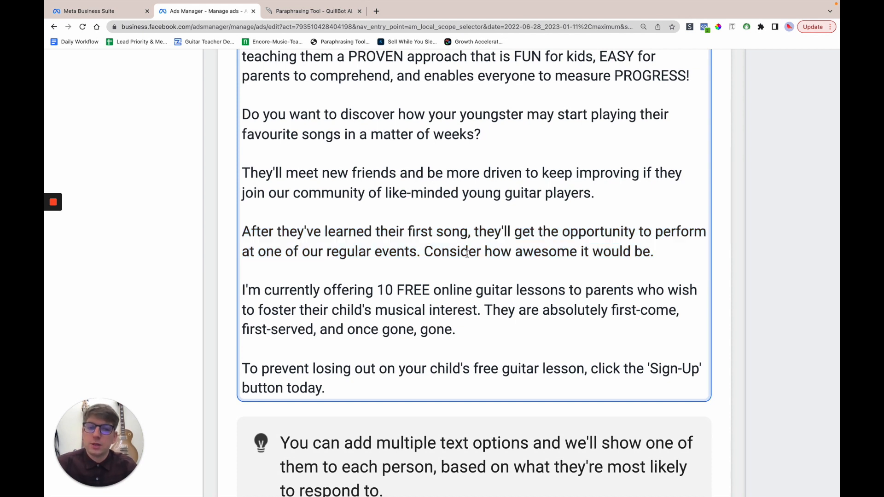
{"action": "scroll", "coordinate": [592, 252], "scroll_direction": "down", "scroll_amount": 2}
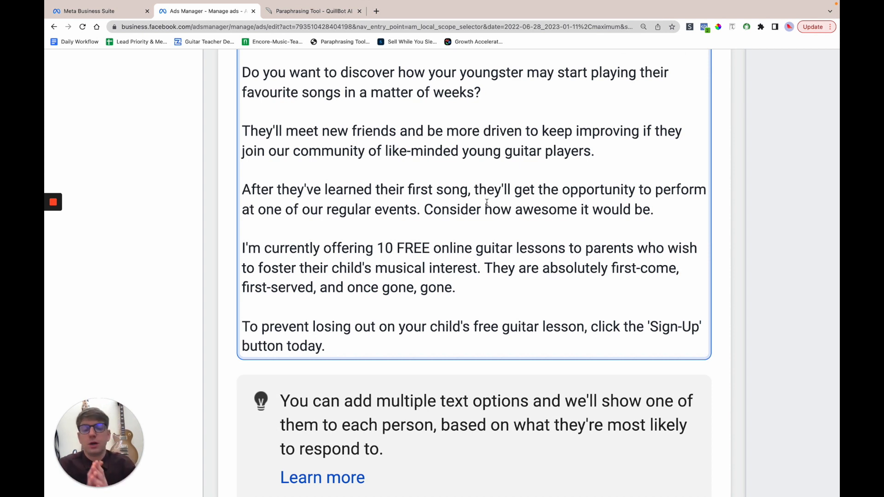
{"action": "scroll", "coordinate": [487, 201], "scroll_direction": "up", "scroll_amount": 2}
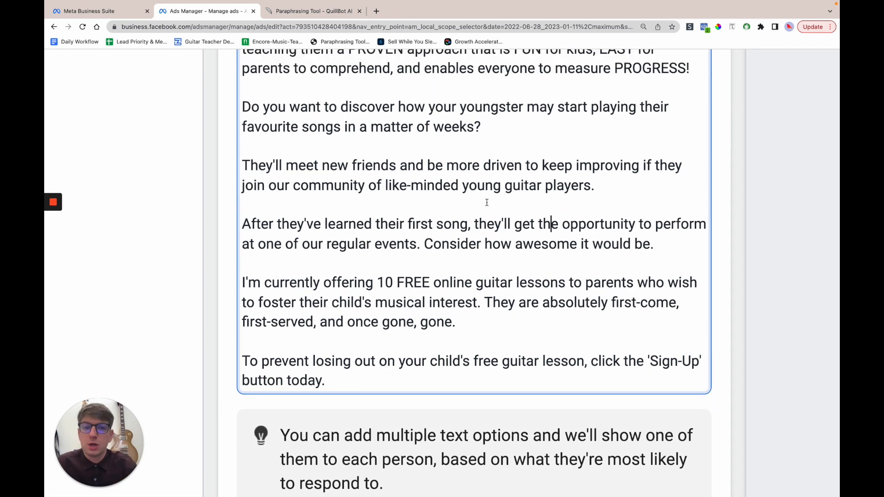
{"action": "scroll", "coordinate": [521, 206], "scroll_direction": "up", "scroll_amount": 2}
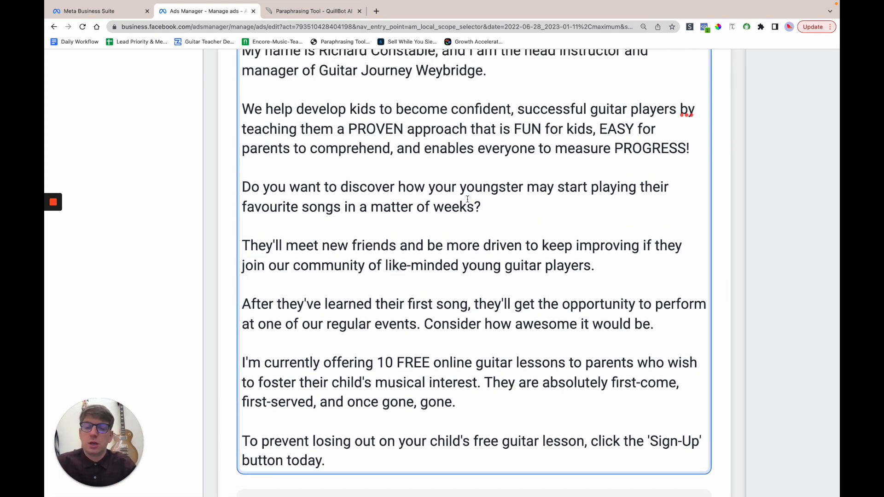
{"action": "left_click_drag", "start_coordinate": [493, 206], "coordinate": [230, 180]}
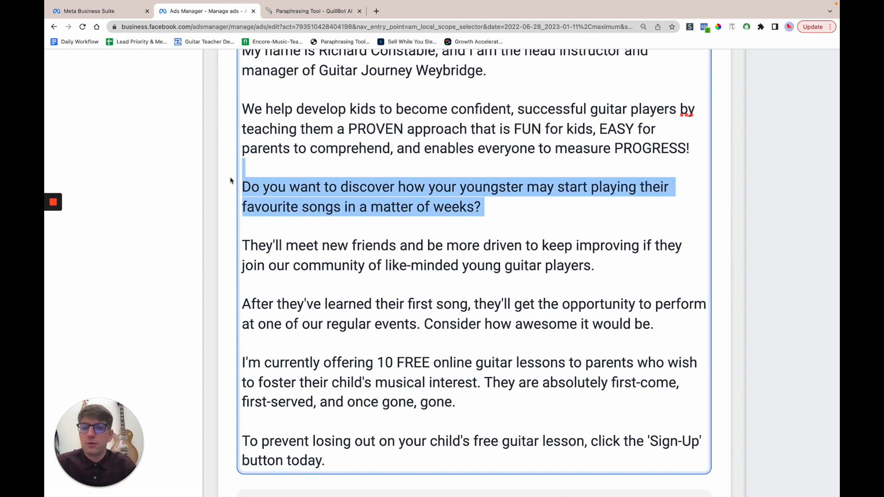
{"action": "left_click", "coordinate": [348, 201]}
{"action": "scroll", "coordinate": [309, 284], "scroll_direction": "down", "scroll_amount": 3}
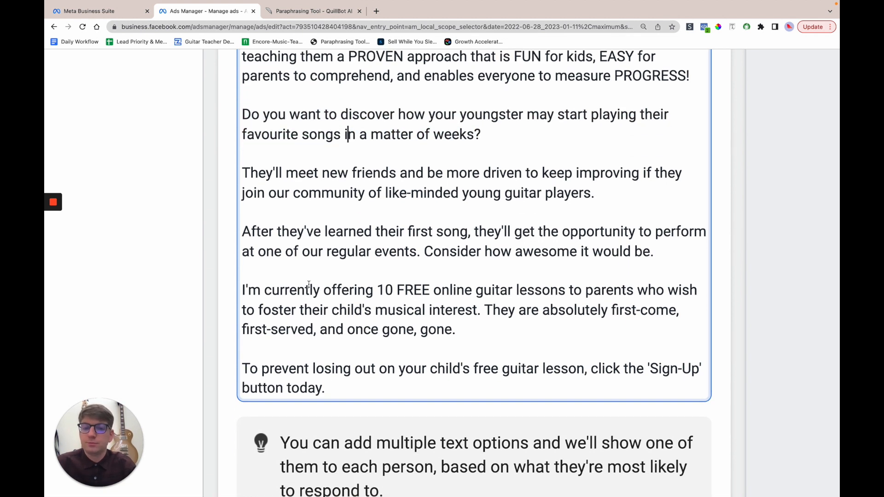
Read the primary text's free-lessons offer and sign-up paragraphs, and look over the whole text from the "PARENTS!" opening to the end.
{"action": "left_click_drag", "start_coordinate": [242, 290], "coordinate": [483, 329]}
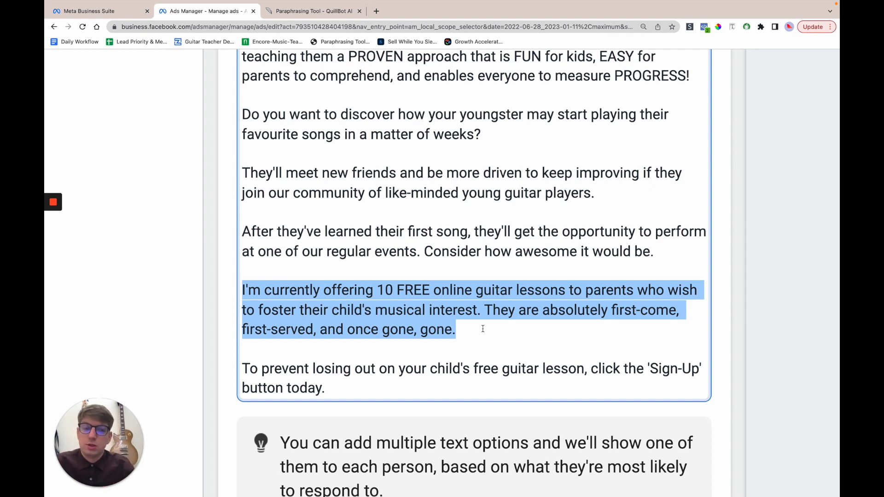
{"action": "scroll", "coordinate": [483, 328], "scroll_direction": "down", "scroll_amount": 1}
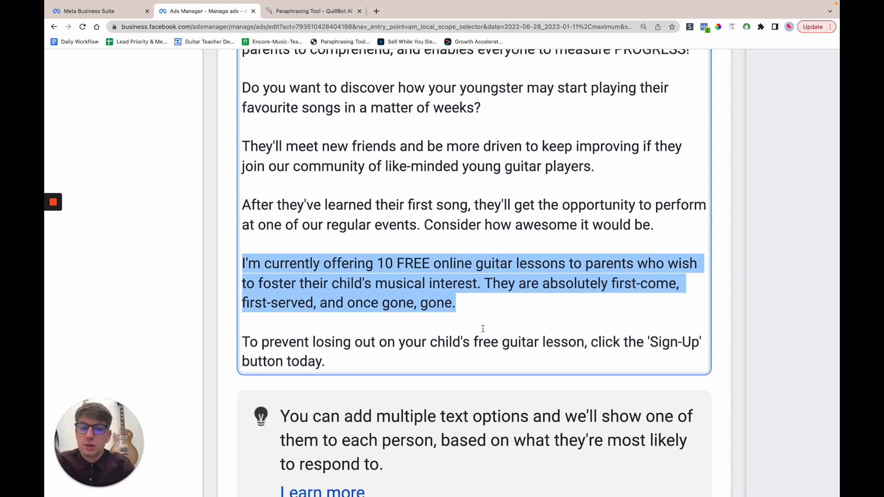
{"action": "triple_click", "coordinate": [256, 343]}
{"action": "left_click", "coordinate": [410, 360]}
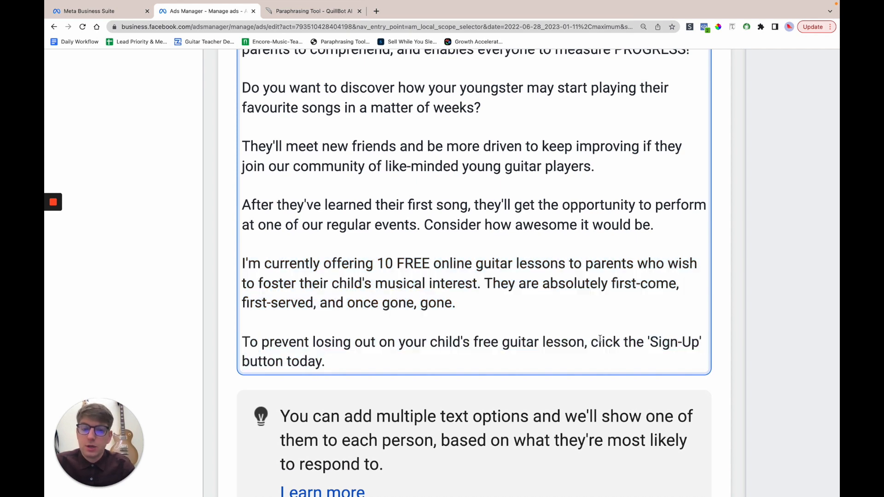
{"action": "scroll", "coordinate": [550, 354], "scroll_direction": "down", "scroll_amount": 6}
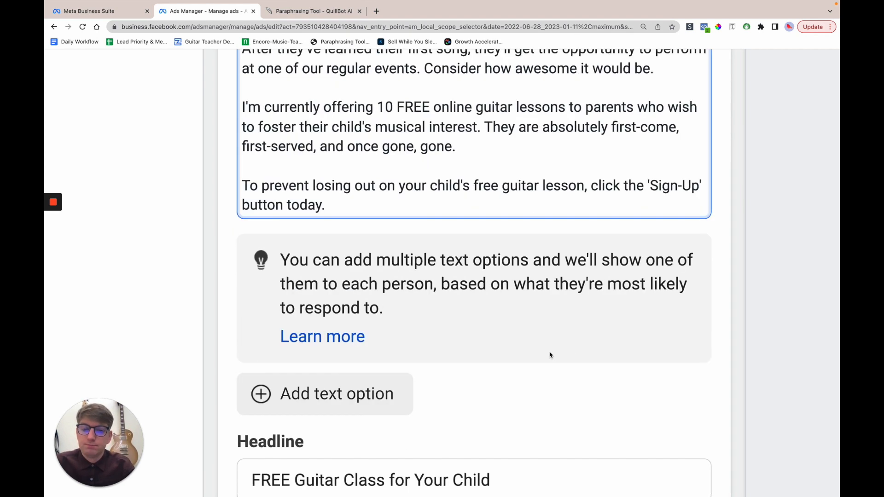
{"action": "scroll", "coordinate": [550, 355], "scroll_direction": "up", "scroll_amount": 15}
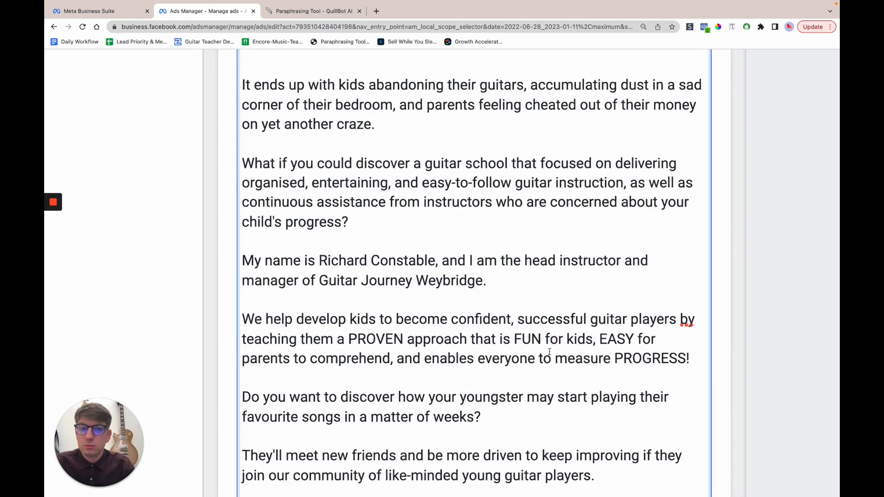
{"action": "scroll", "coordinate": [549, 352], "scroll_direction": "down", "scroll_amount": 1}
{"action": "scroll", "coordinate": [549, 351], "scroll_direction": "up", "scroll_amount": 1}
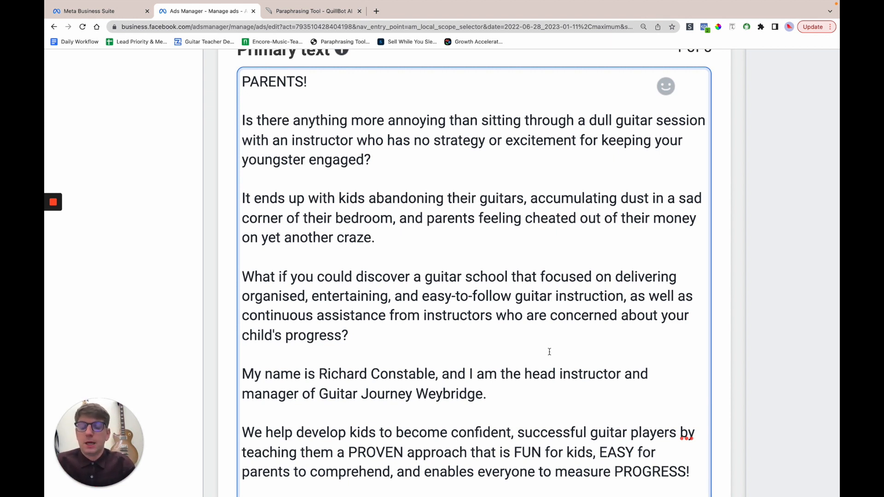
{"action": "scroll", "coordinate": [550, 352], "scroll_direction": "down", "scroll_amount": 15}
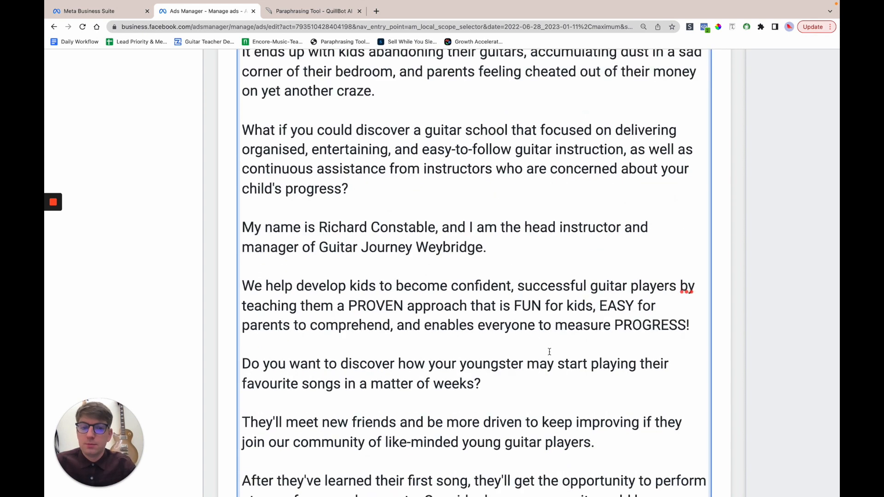
{"action": "scroll", "coordinate": [549, 352], "scroll_direction": "down", "scroll_amount": 12}
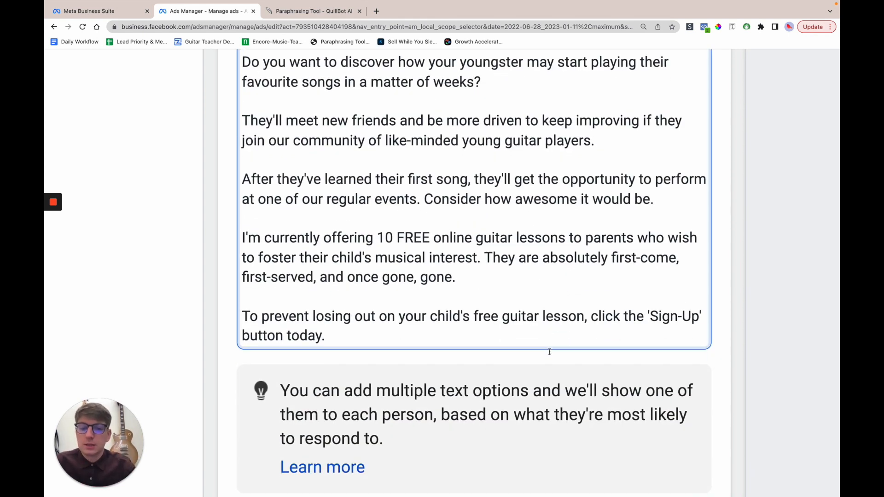
Examine the ad's headline below the primary text and reduce the page zoom to show the ad preview beside it.
{"action": "left_click_drag", "start_coordinate": [252, 296], "coordinate": [519, 292]}
{"action": "left_click", "coordinate": [520, 291]}
{"action": "triple_click", "coordinate": [521, 292]}
{"action": "left_click", "coordinate": [552, 299]}
{"action": "key", "text": "super+minus"}
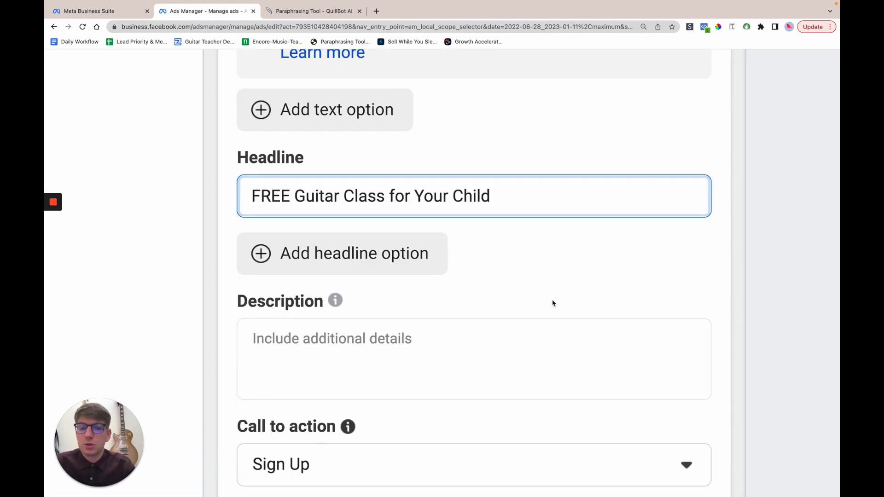
{"action": "key", "text": "super+minus"}
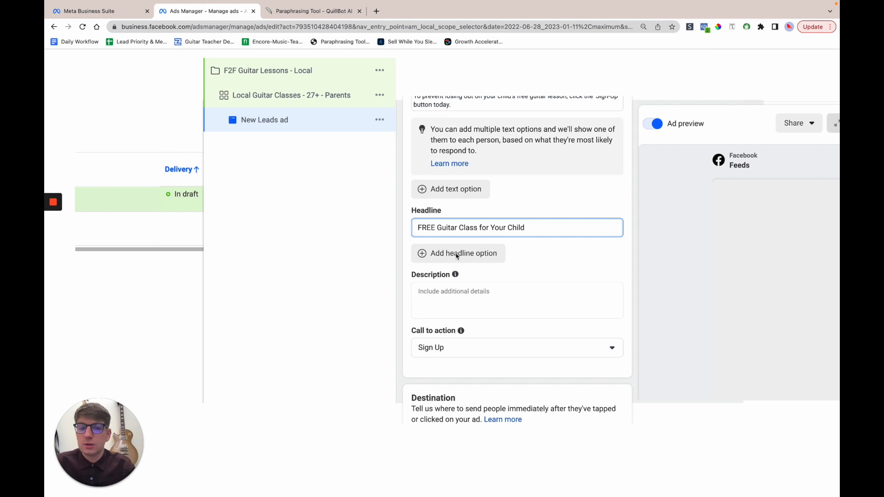
{"action": "left_click", "coordinate": [545, 256]}
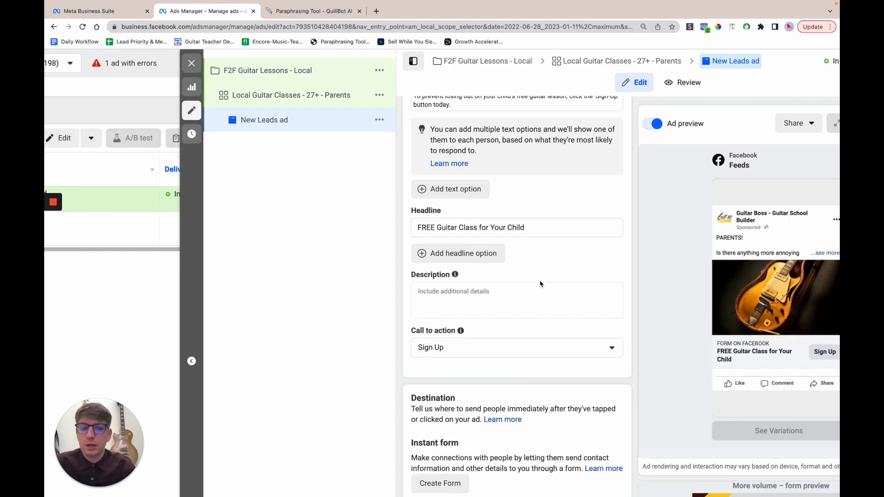
Create a new instant form for the ad and name it "Parents - Local".
{"action": "scroll", "coordinate": [412, 284], "scroll_direction": "down", "scroll_amount": 4}
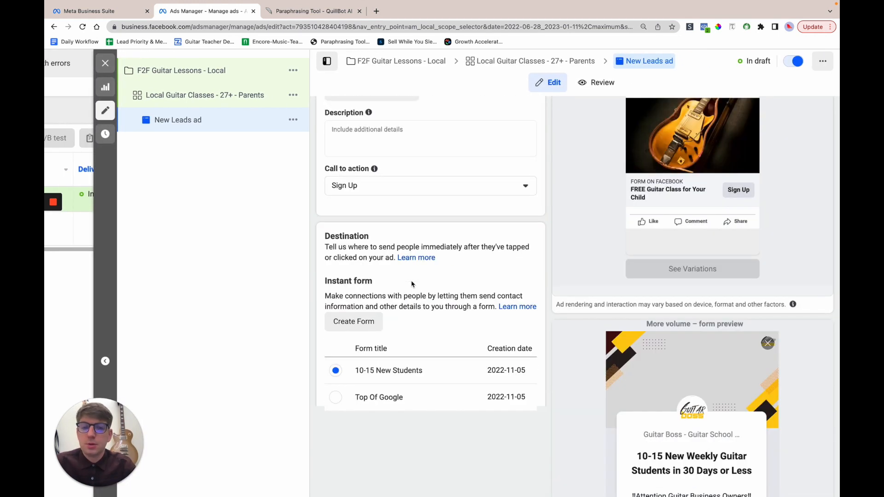
{"action": "scroll", "coordinate": [412, 284], "scroll_direction": "up", "scroll_amount": 10}
{"action": "scroll", "coordinate": [412, 284], "scroll_direction": "up", "scroll_amount": 10}
{"action": "scroll", "coordinate": [412, 284], "scroll_direction": "down", "scroll_amount": 9}
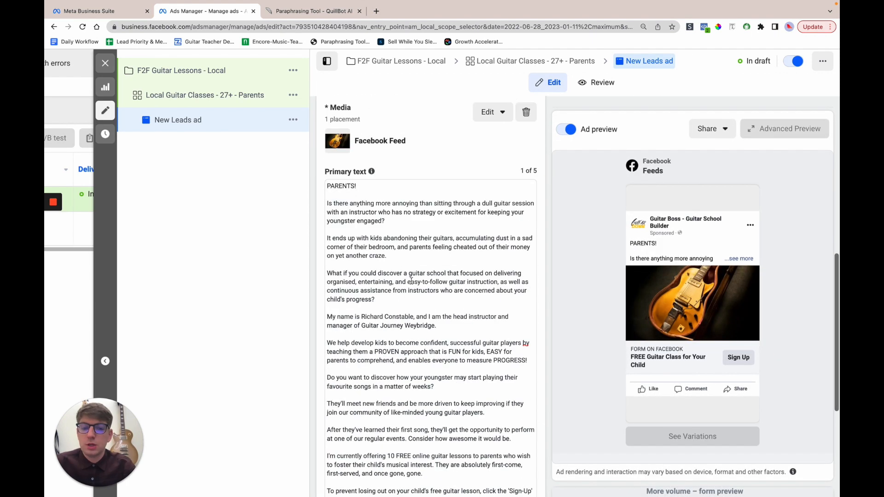
{"action": "scroll", "coordinate": [488, 419], "scroll_direction": "down", "scroll_amount": 8}
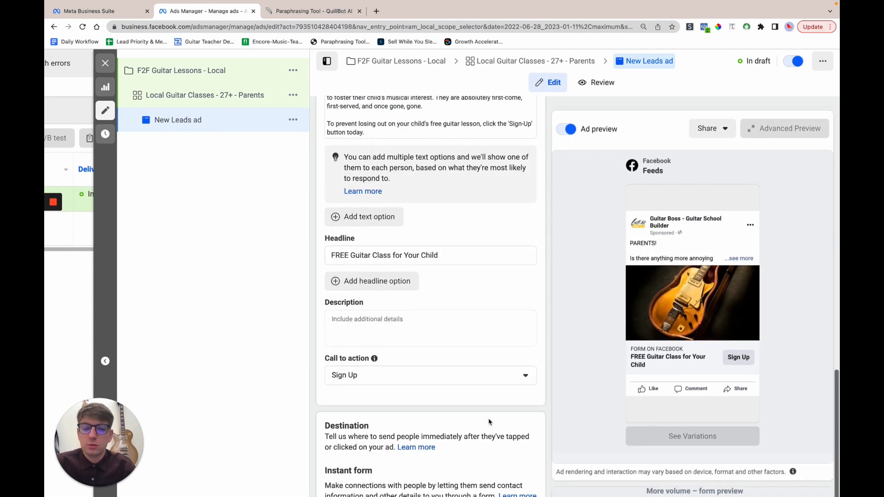
{"action": "scroll", "coordinate": [489, 421], "scroll_direction": "down", "scroll_amount": 2}
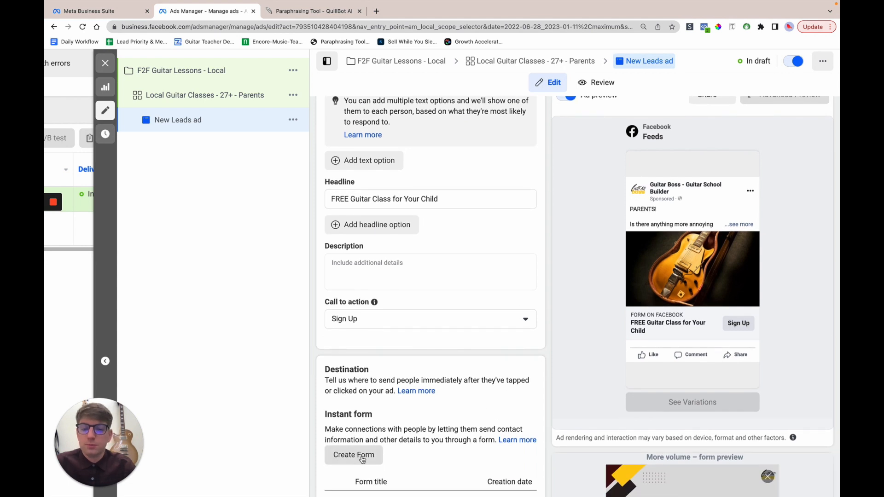
{"action": "left_click", "coordinate": [362, 458]}
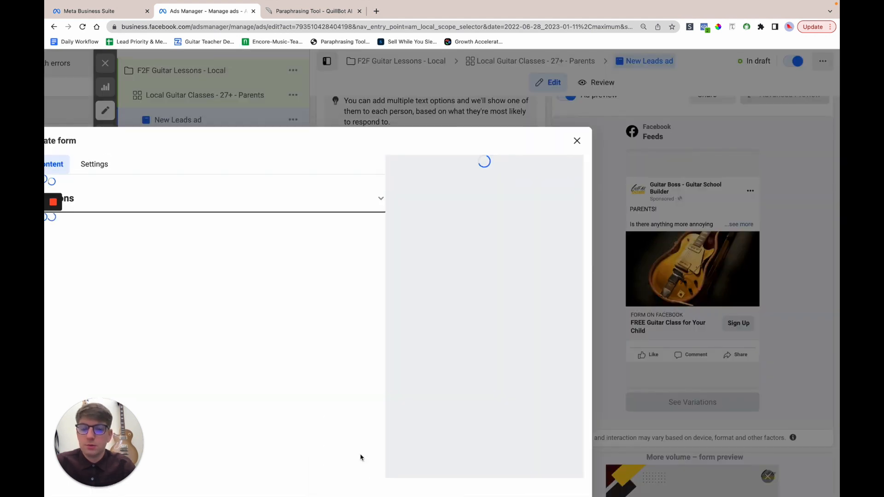
{"action": "left_click_drag", "start_coordinate": [235, 145], "coordinate": [418, 133]}
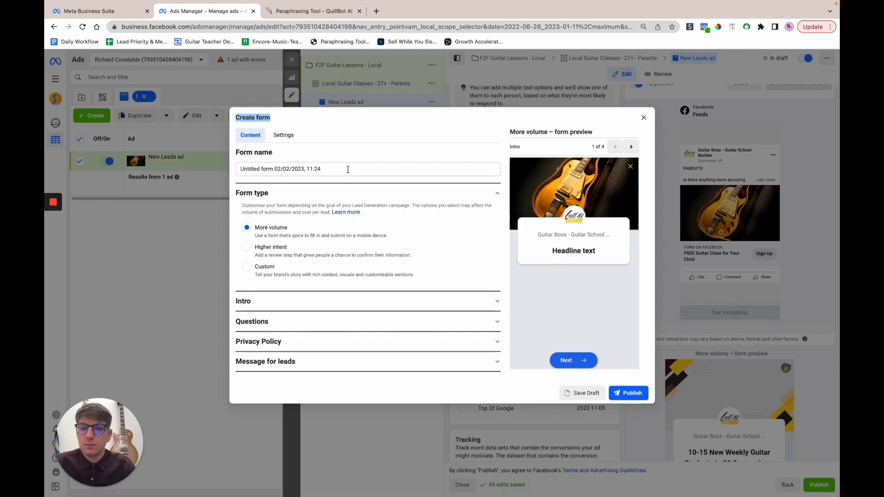
{"action": "triple_click", "coordinate": [180, 210]}
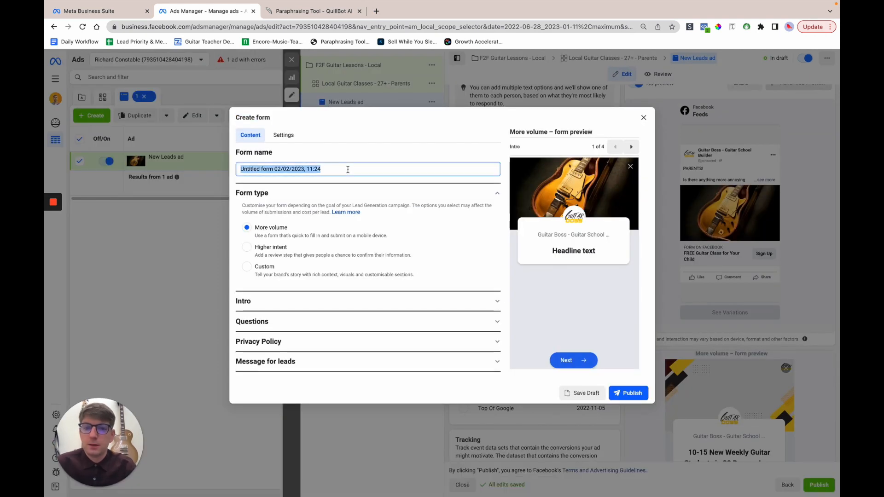
{"action": "type", "text": "Parents - Local"}
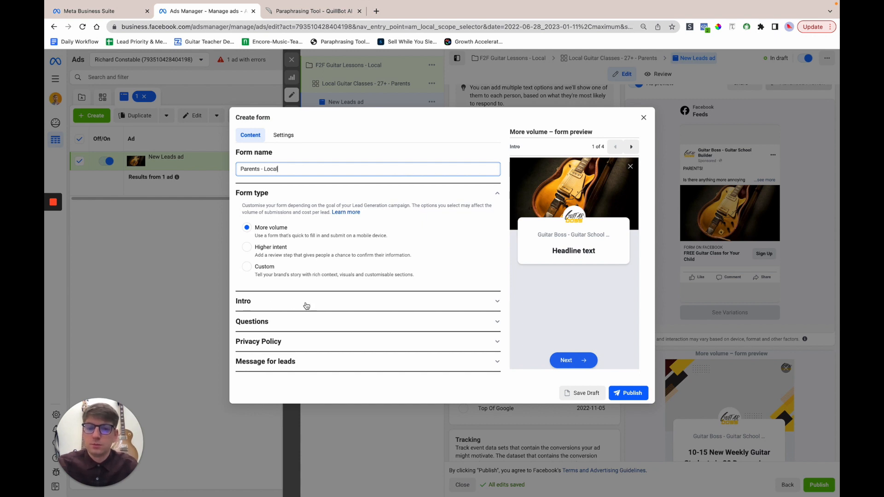
Open the form's Intro section and place the cursor in the empty greeting headline.
{"action": "left_click", "coordinate": [244, 303]}
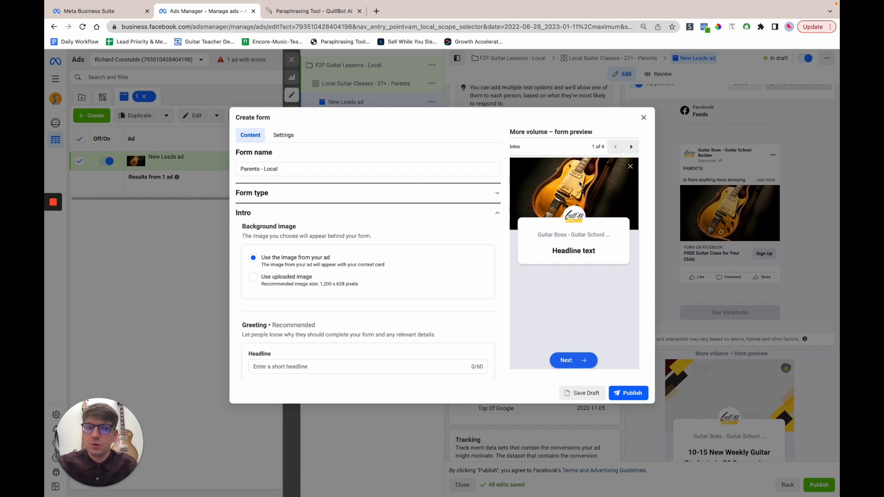
{"action": "scroll", "coordinate": [367, 290], "scroll_direction": "down", "scroll_amount": 2}
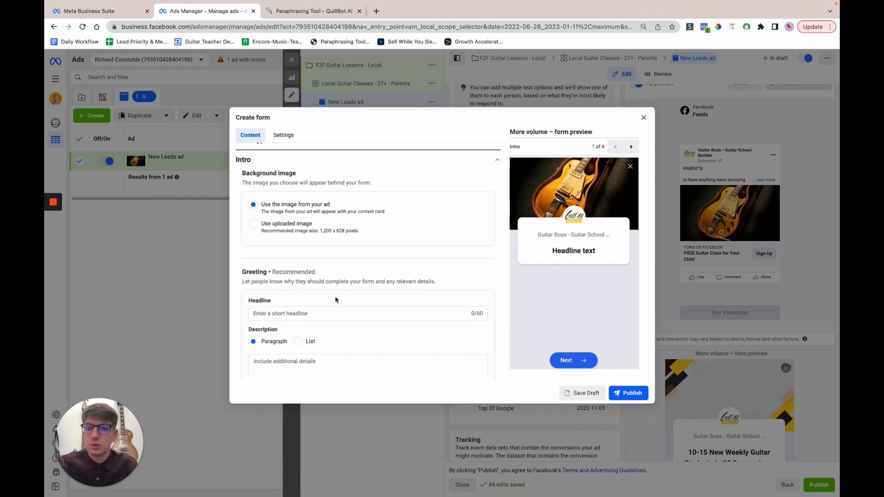
{"action": "left_click", "coordinate": [317, 284]}
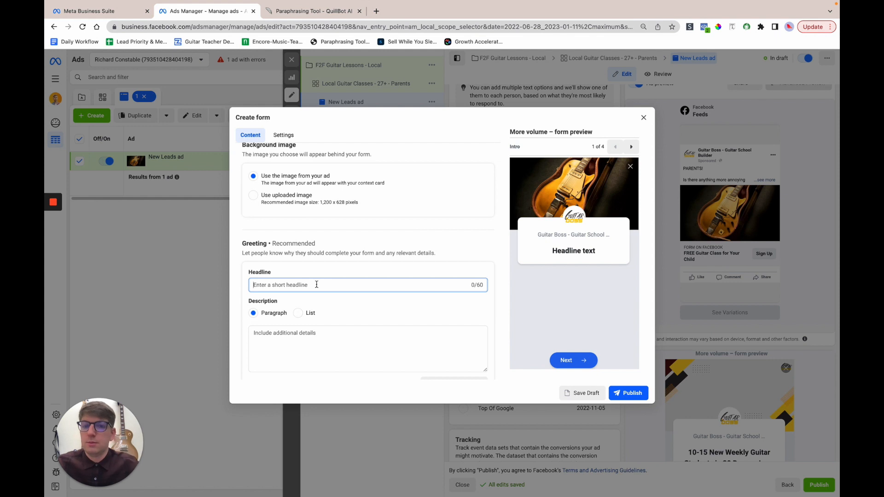
{"action": "type", "text": "Get"}
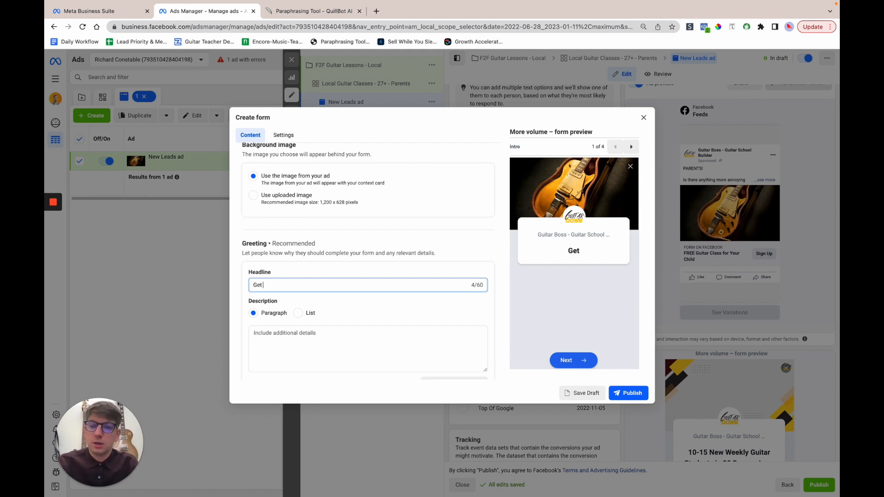
{"action": "key", "text": "BackSpace"}
{"action": "key", "text": "BackSpace"}
{"action": "key", "text": "BackSpace"}
{"action": "key", "text": "BackSpace"}
Set the form's greeting headline to "Book Your Free Guitar Class Today".
{"action": "type", "text": "Bo"}
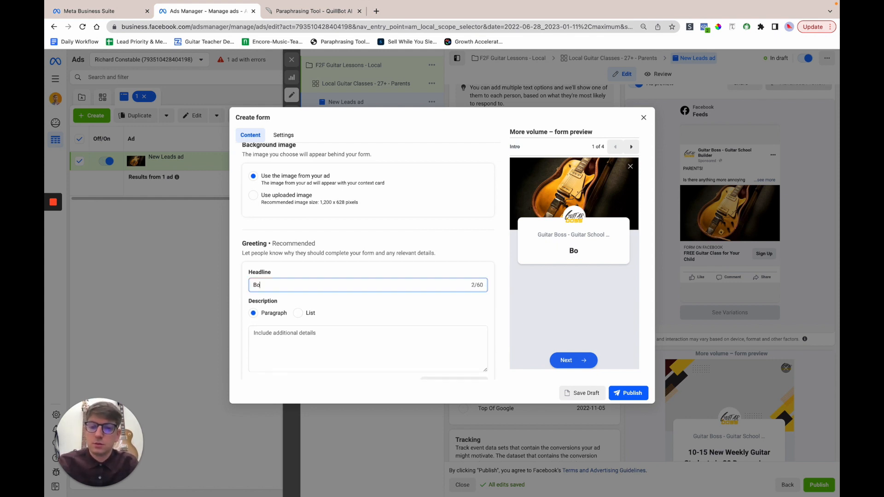
{"action": "type", "text": "ok Your Free Guitar C"}
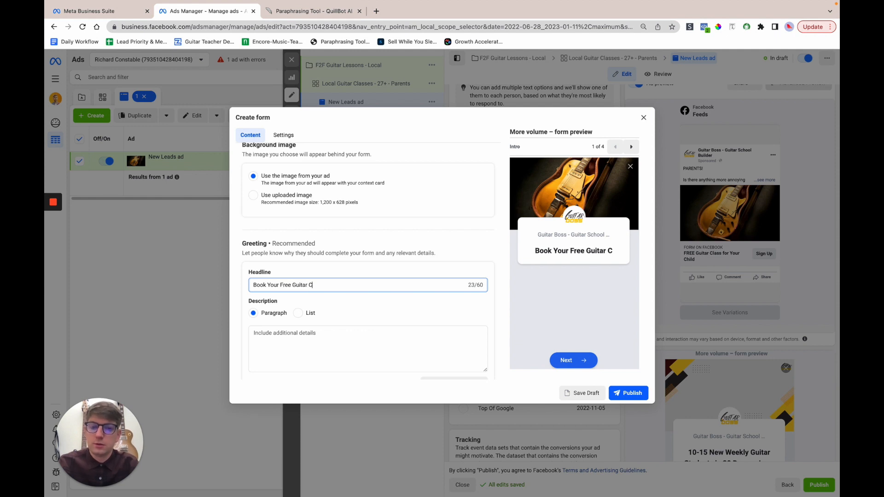
{"action": "type", "text": "lass Today"}
{"action": "scroll", "coordinate": [368, 258], "scroll_direction": "down", "scroll_amount": 3}
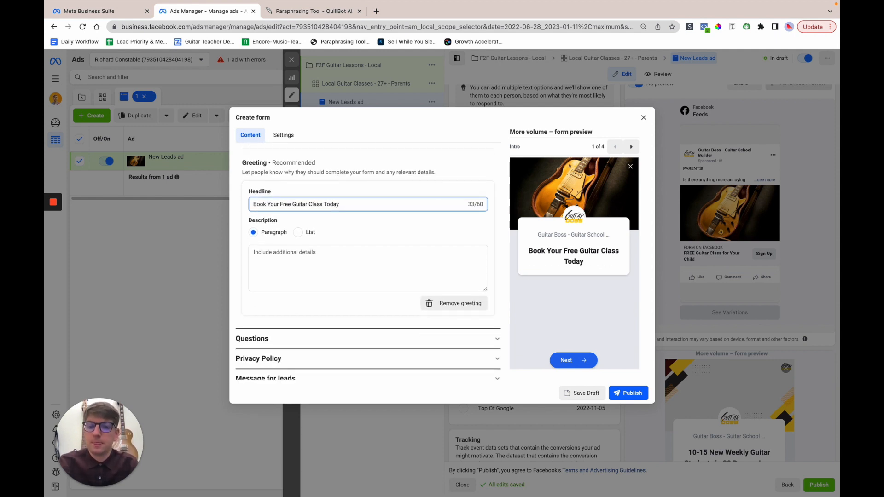
Save the instant form as a draft and close the form editor.
{"action": "left_click", "coordinate": [368, 259]}
{"action": "scroll", "coordinate": [357, 264], "scroll_direction": "down", "scroll_amount": 1}
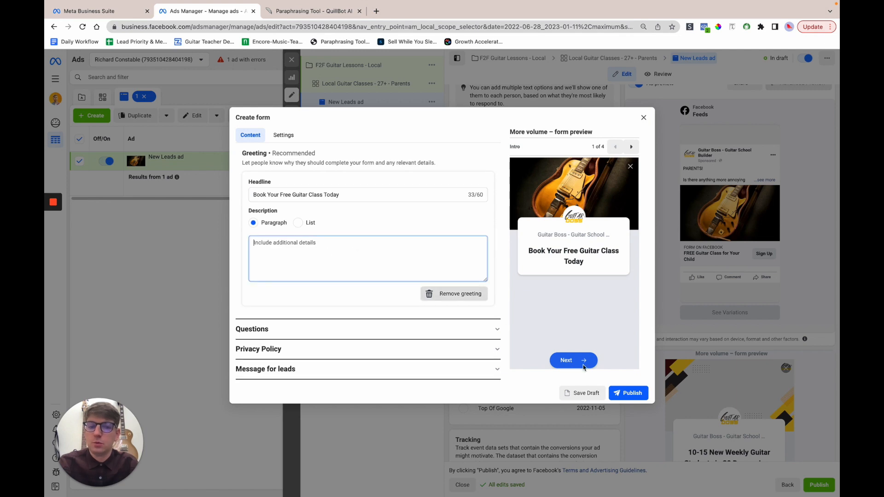
{"action": "left_click", "coordinate": [579, 393]}
{"action": "left_click", "coordinate": [644, 118]}
Copy the ad's entire primary text.
{"action": "left_click", "coordinate": [526, 220]}
{"action": "scroll", "coordinate": [519, 209], "scroll_direction": "up", "scroll_amount": 5}
{"action": "key", "text": "super+a"}
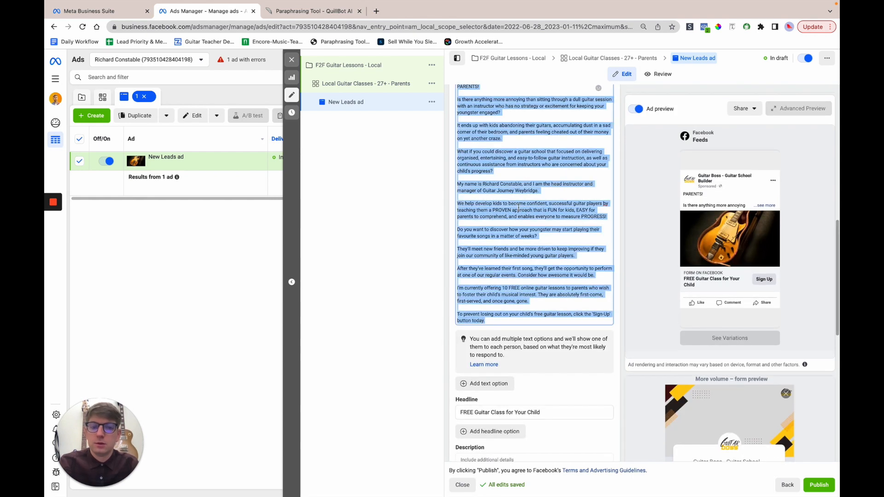
Reopen the draft "Parents - Local" form and paste the copied ad text into its greeting description.
{"action": "scroll", "coordinate": [529, 338], "scroll_direction": "down", "scroll_amount": 3}
{"action": "scroll", "coordinate": [528, 337], "scroll_direction": "down", "scroll_amount": 2}
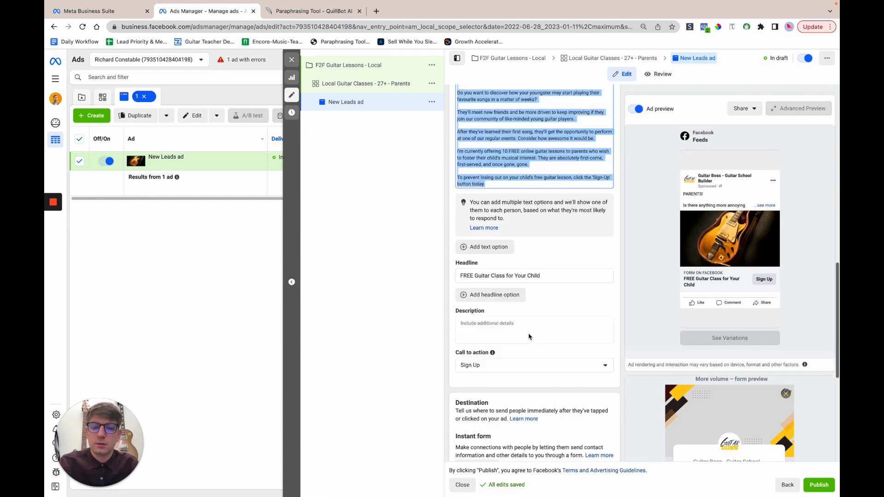
{"action": "scroll", "coordinate": [542, 425], "scroll_direction": "down", "scroll_amount": 1}
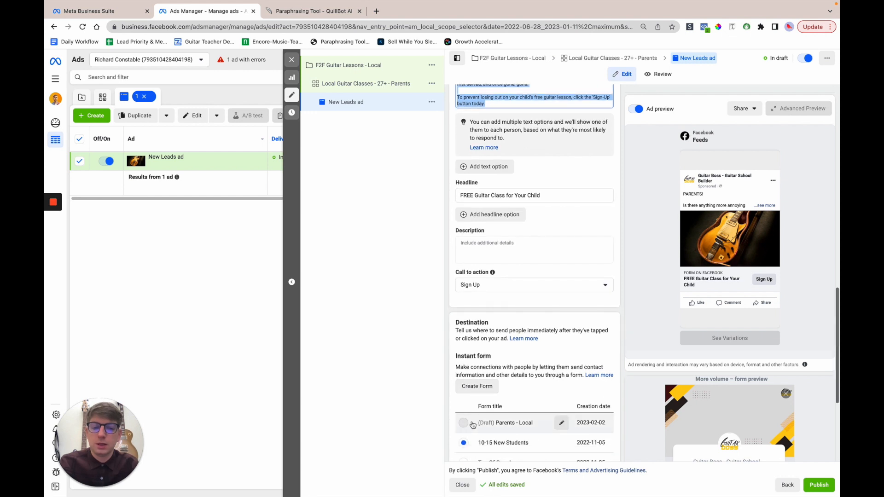
{"action": "left_click", "coordinate": [566, 423]}
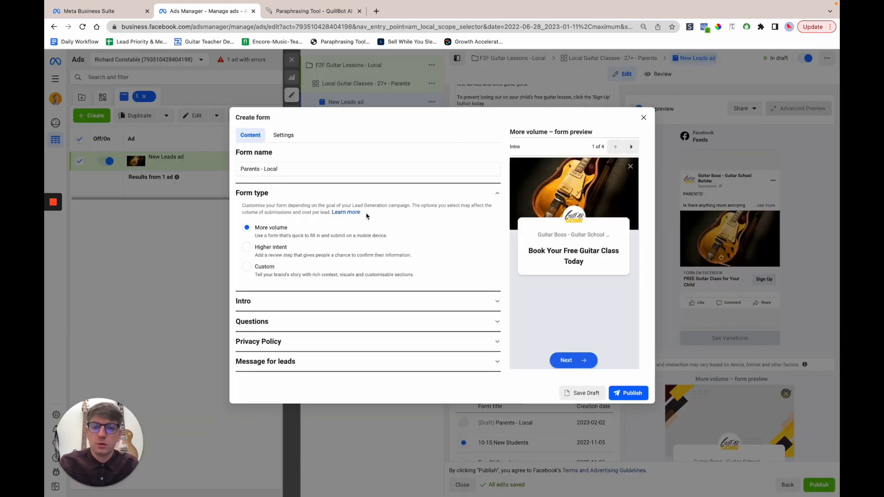
{"action": "left_click", "coordinate": [276, 305]}
{"action": "scroll", "coordinate": [361, 315], "scroll_direction": "down", "scroll_amount": 4}
{"action": "left_click", "coordinate": [311, 245]}
{"action": "key", "text": "super+v"}
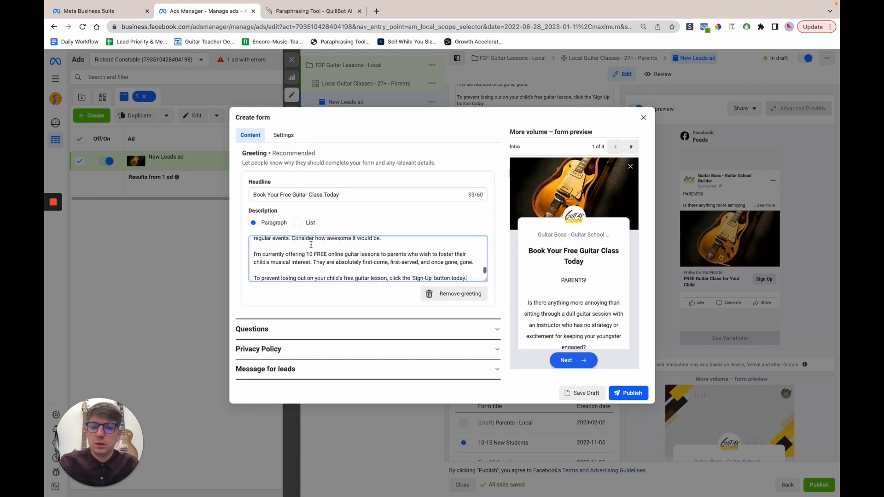
Cut the opening word "PARENTS!" from the greeting description and use it to replace the greeting headline.
{"action": "scroll", "coordinate": [361, 253], "scroll_direction": "up", "scroll_amount": 5}
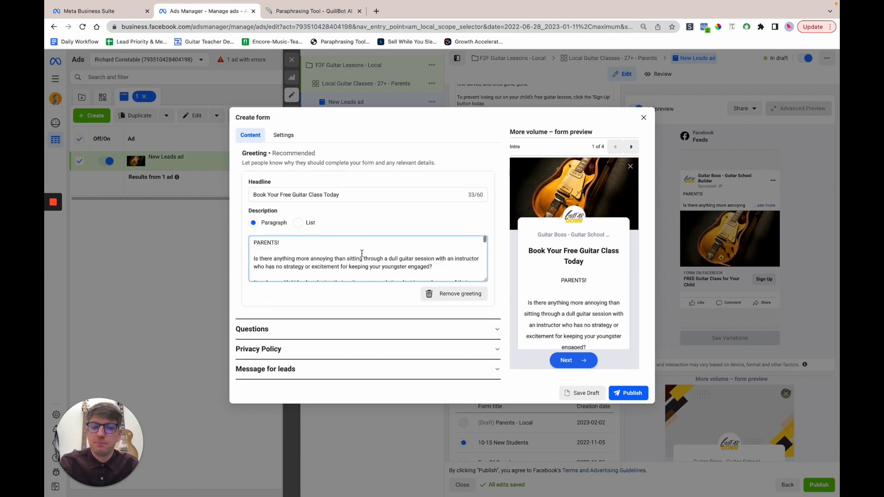
{"action": "left_click_drag", "start_coordinate": [288, 246], "coordinate": [244, 246]}
{"action": "key", "text": "ctrl+c"}
{"action": "key", "text": "Delete"}
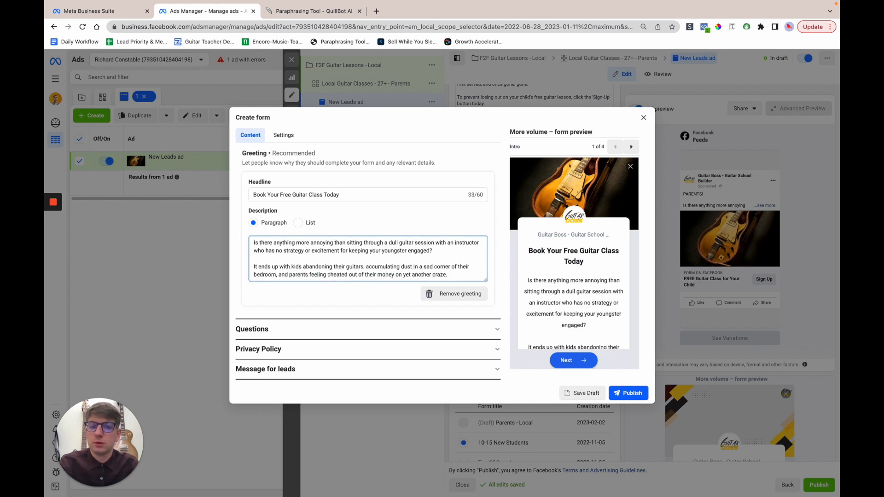
{"action": "left_click", "coordinate": [350, 192]}
{"action": "key", "text": "ctrl+a"}
{"action": "key", "text": "ctrl+v"}
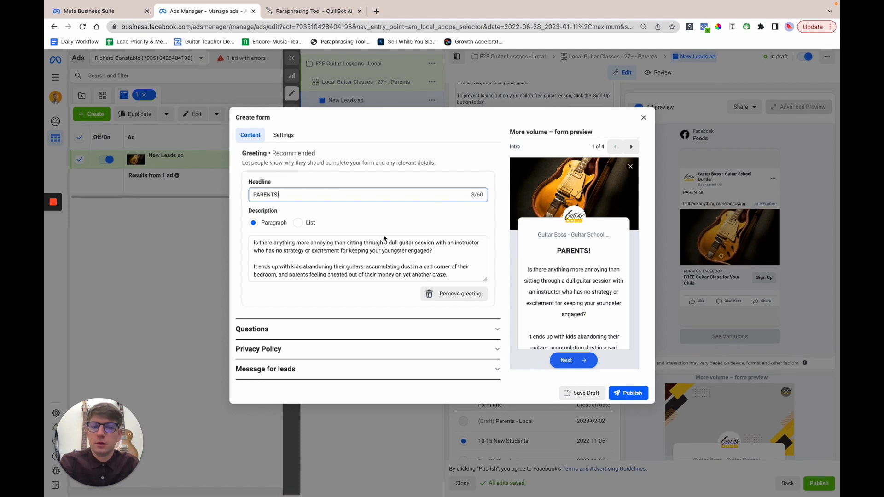
Look through the form's Questions section and add a multiple-choice custom question.
{"action": "left_click", "coordinate": [321, 329]}
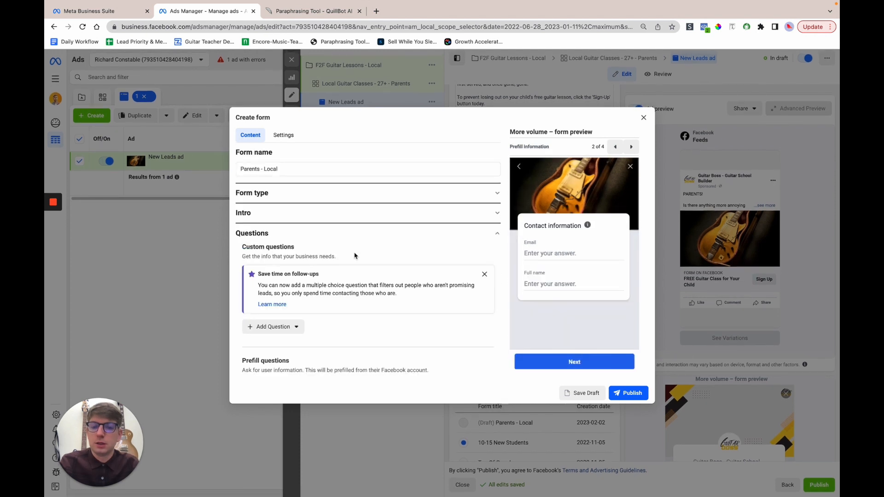
{"action": "scroll", "coordinate": [357, 267], "scroll_direction": "down", "scroll_amount": 3}
{"action": "scroll", "coordinate": [357, 266], "scroll_direction": "down", "scroll_amount": 4}
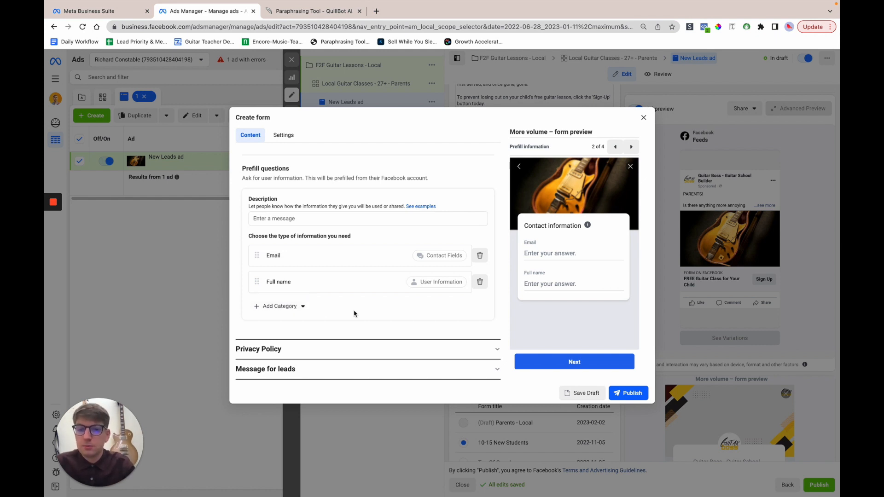
{"action": "scroll", "coordinate": [361, 302], "scroll_direction": "up", "scroll_amount": 3}
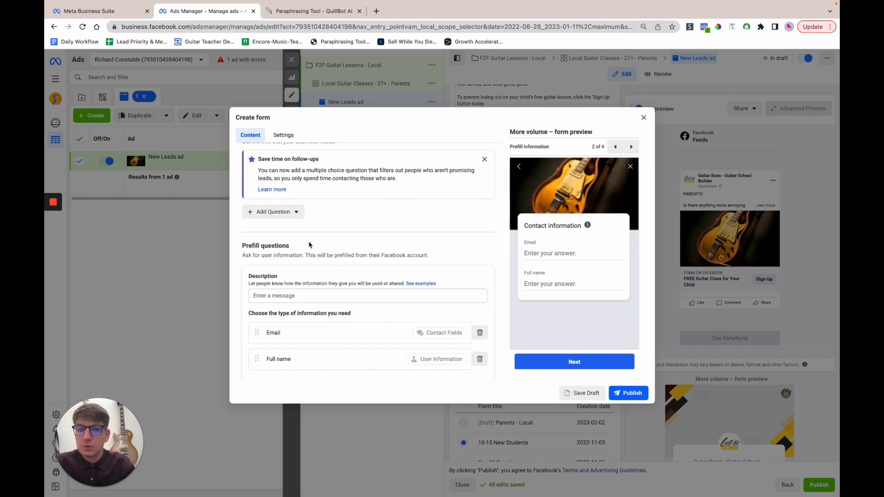
{"action": "left_click", "coordinate": [283, 216]}
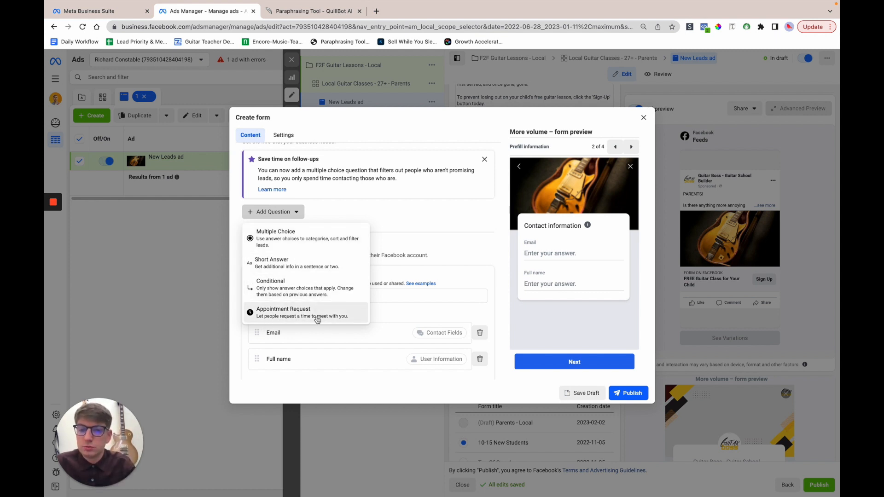
{"action": "left_click", "coordinate": [293, 241]}
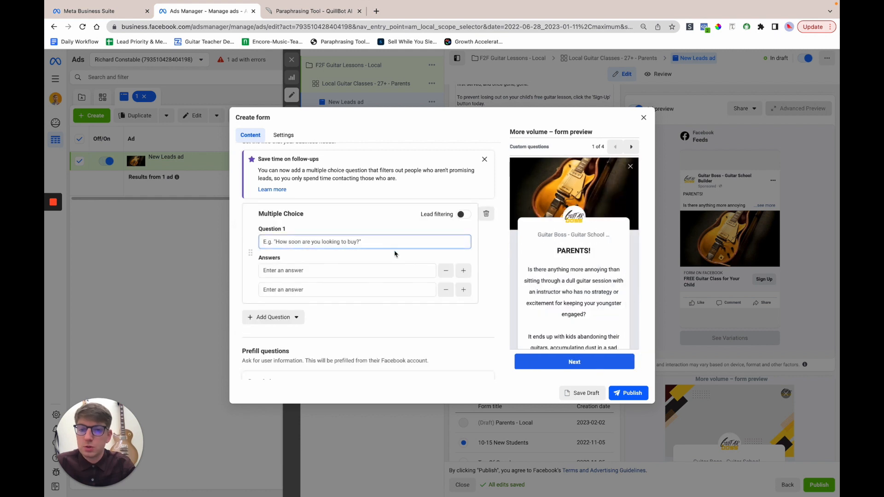
Word the question as "Do you have a guitar" with the answers "Yes" and "No".
{"action": "type", "text": "Do yo"}
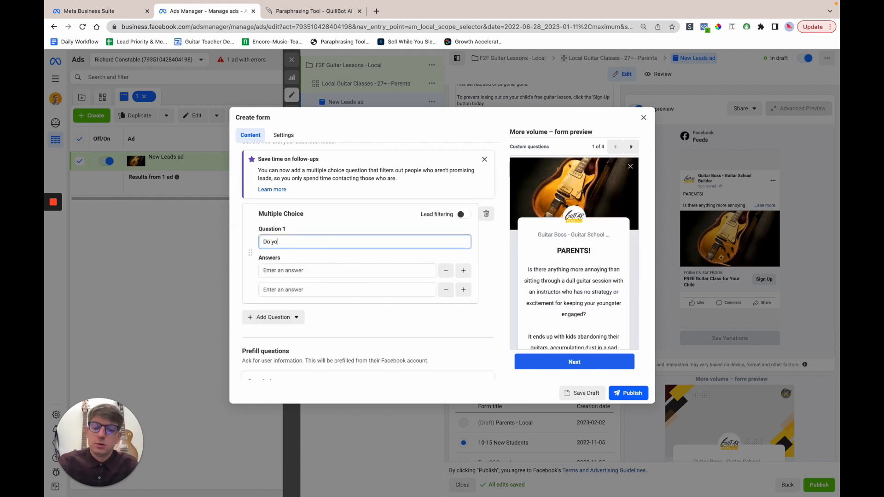
{"action": "type", "text": "u have a guitar"}
{"action": "left_click", "coordinate": [341, 270]}
{"action": "type", "text": "Yes"}
{"action": "left_click", "coordinate": [325, 289]}
{"action": "type", "text": "No"}
{"action": "left_click", "coordinate": [416, 319]}
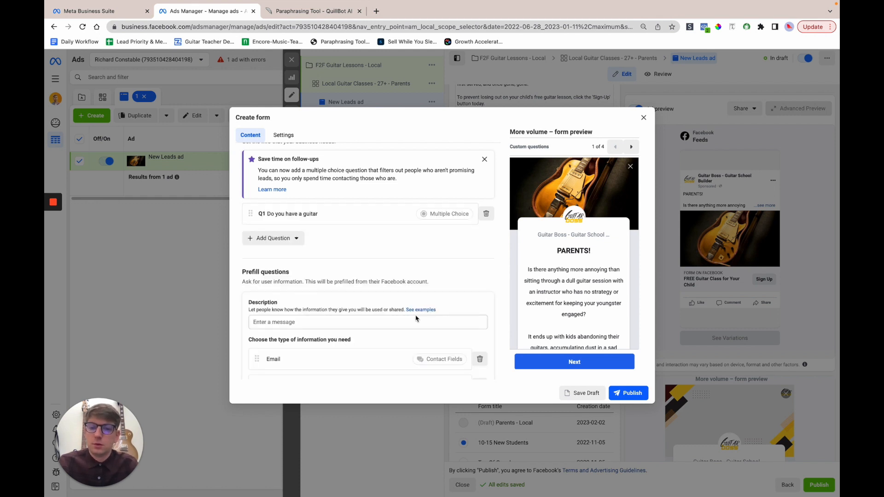
Examine the form's prefill questions, privacy policy and message for leads, including the website link and call-to-action text.
{"action": "scroll", "coordinate": [399, 281], "scroll_direction": "down", "scroll_amount": 3}
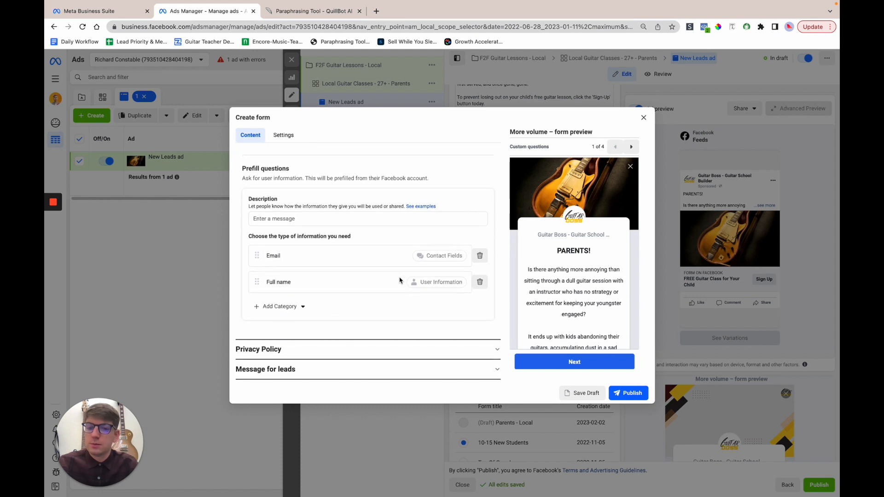
{"action": "left_click", "coordinate": [359, 349]}
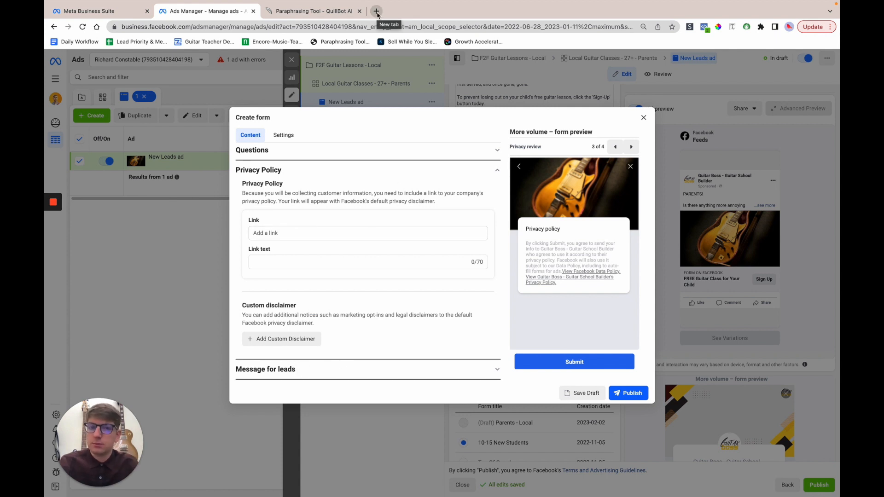
{"action": "left_click", "coordinate": [305, 371]}
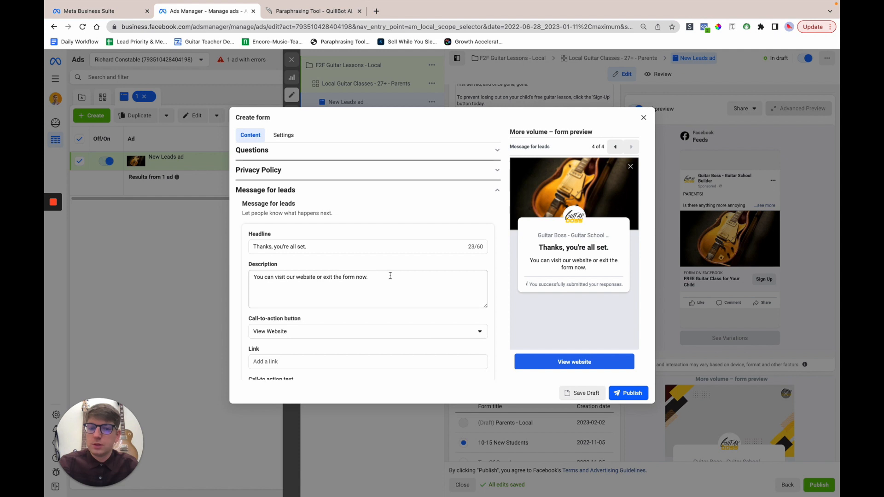
{"action": "scroll", "coordinate": [397, 285], "scroll_direction": "down", "scroll_amount": 2}
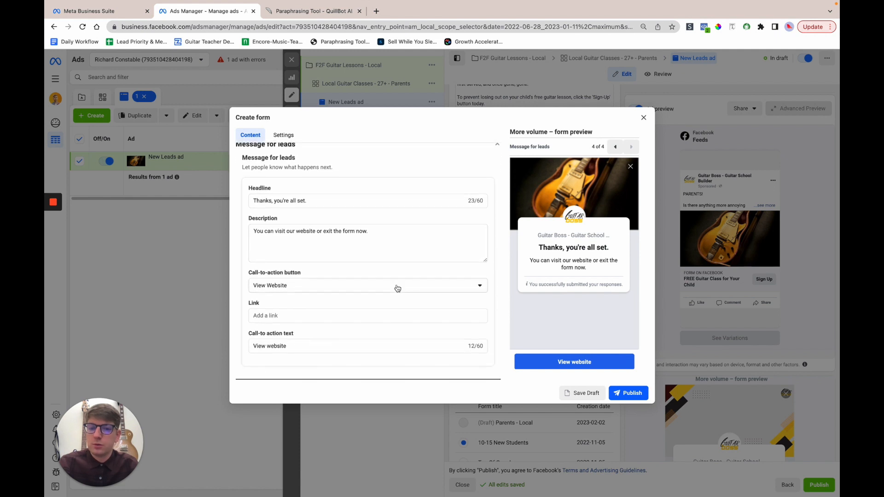
{"action": "left_click", "coordinate": [324, 318]}
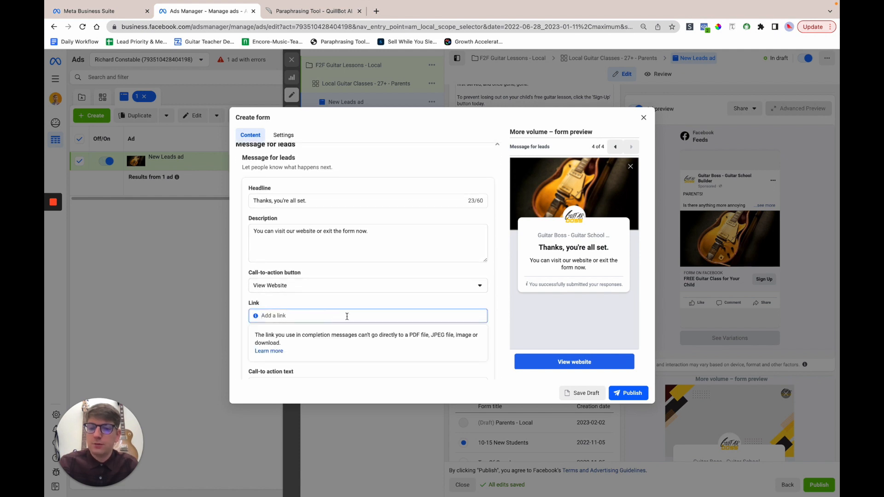
{"action": "scroll", "coordinate": [348, 316], "scroll_direction": "down", "scroll_amount": 2}
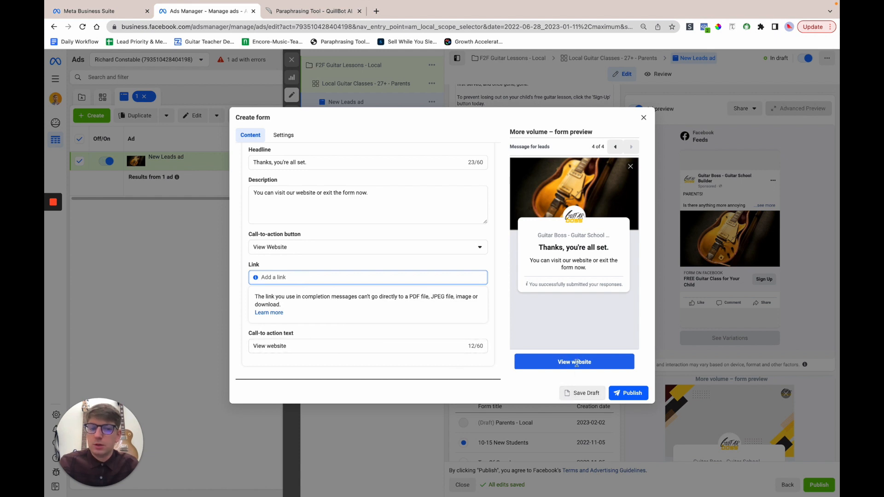
{"action": "scroll", "coordinate": [287, 310], "scroll_direction": "up", "scroll_amount": 2}
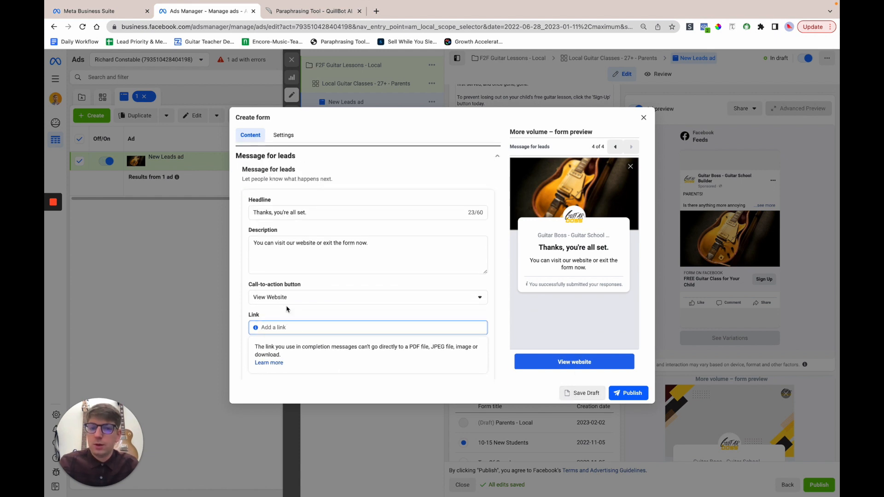
Replace the message for leads description with "We will contact you to find a time for your free class.".
{"action": "triple_click", "coordinate": [381, 246]}
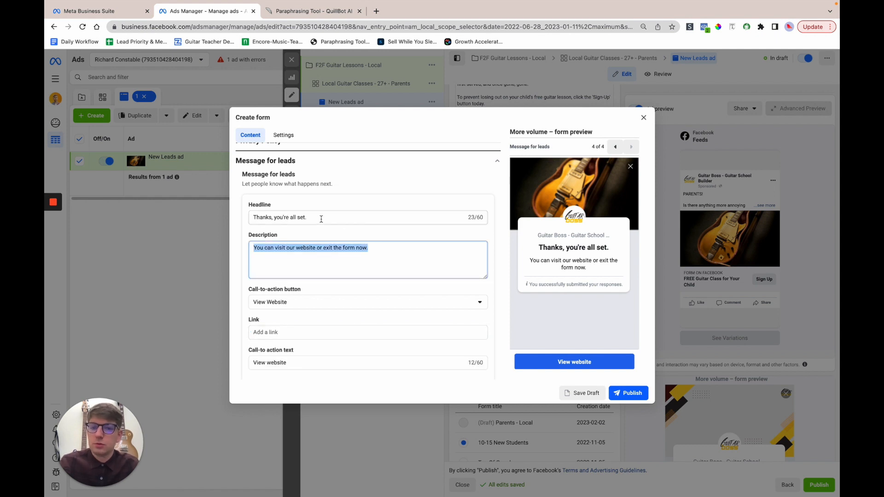
{"action": "type", "text": "We wil"}
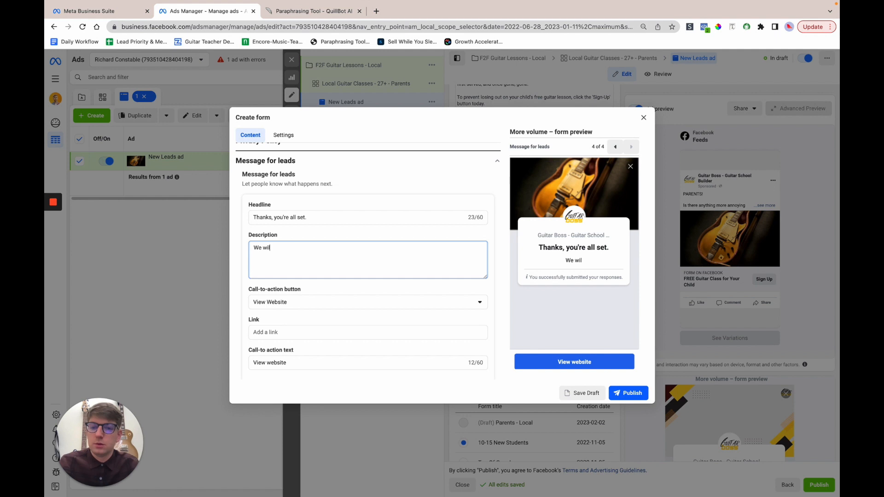
{"action": "type", "text": "l contact you"}
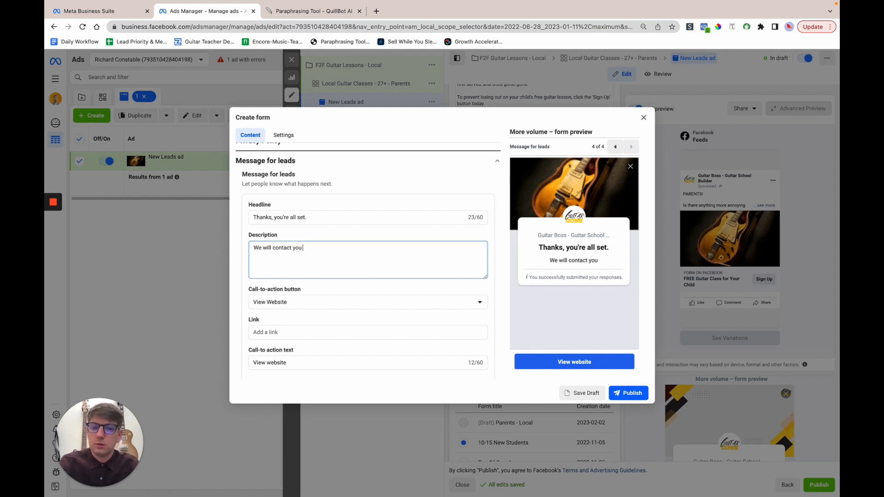
{"action": "type", "text": " to find a time for your free class."}
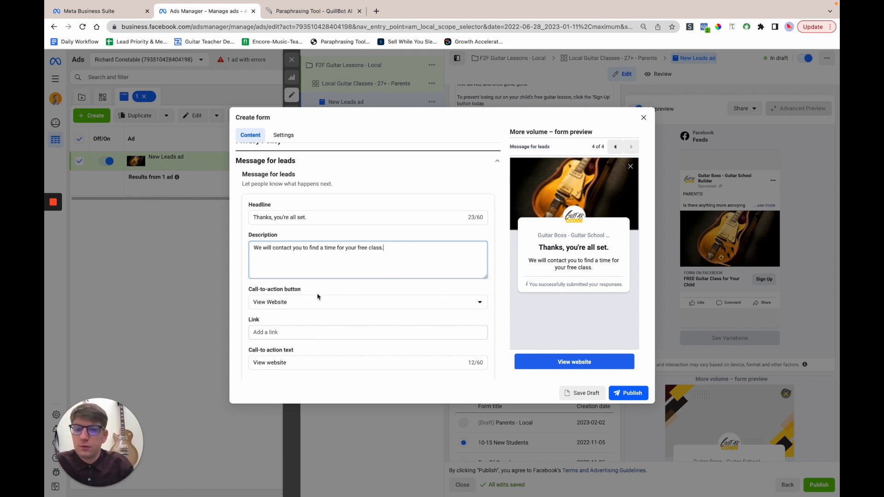
{"action": "scroll", "coordinate": [348, 282], "scroll_direction": "down", "scroll_amount": 1}
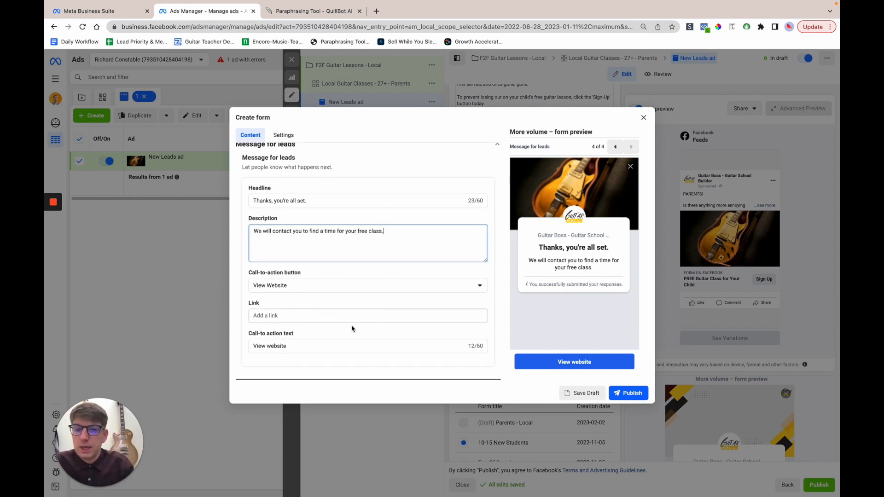
{"action": "left_click", "coordinate": [323, 317]}
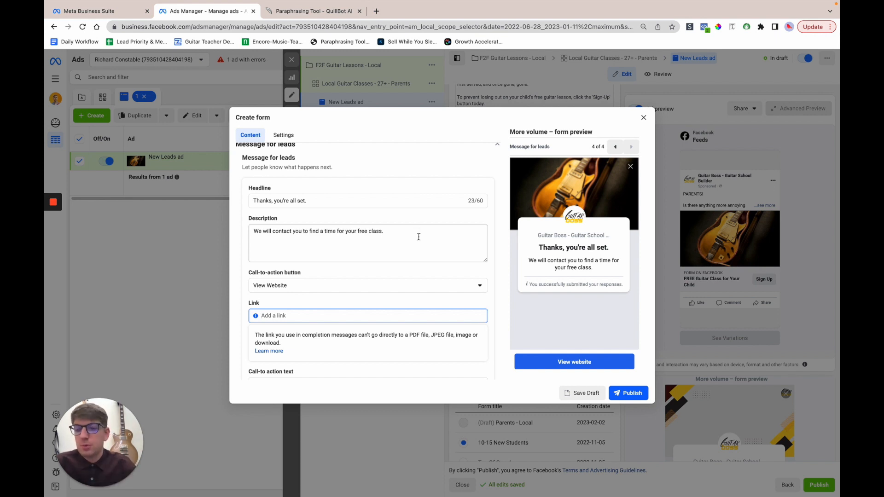
Return to the form's Privacy Policy section and add a custom disclaimer.
{"action": "scroll", "coordinate": [419, 237], "scroll_direction": "up", "scroll_amount": 3}
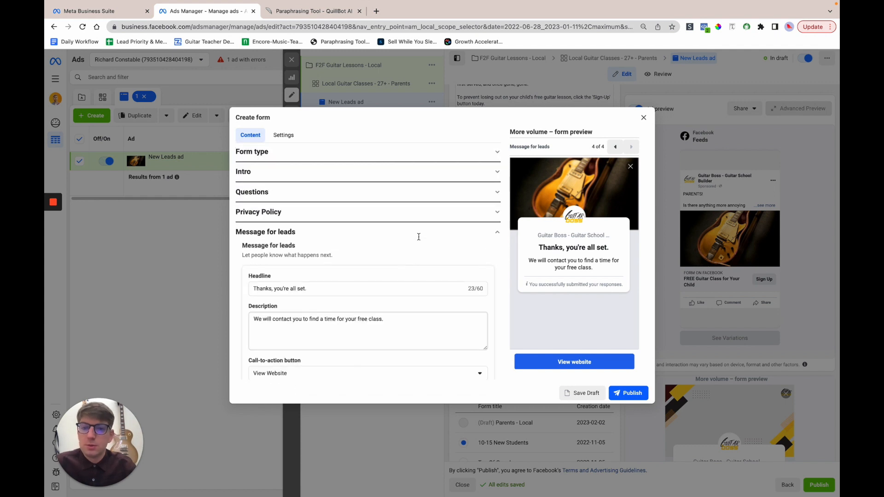
{"action": "left_click", "coordinate": [288, 212]}
{"action": "scroll", "coordinate": [359, 282], "scroll_direction": "down", "scroll_amount": 1}
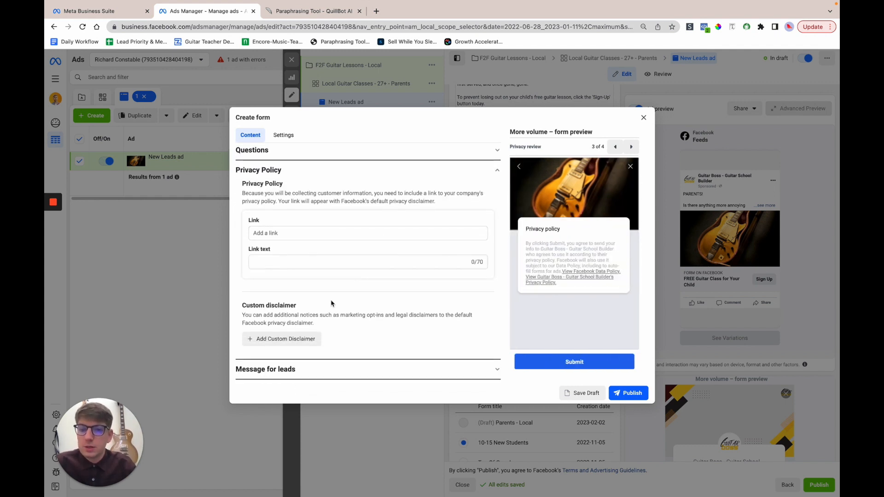
{"action": "left_click", "coordinate": [297, 340]}
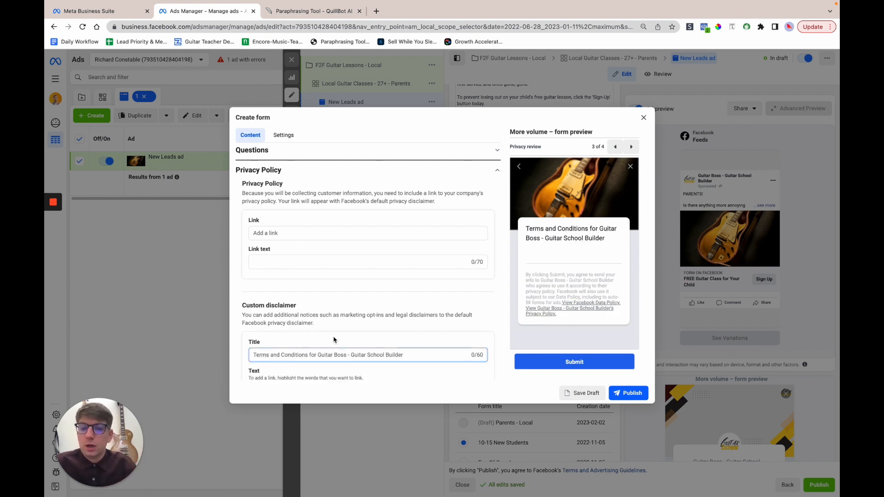
{"action": "scroll", "coordinate": [336, 341], "scroll_direction": "down", "scroll_amount": 2}
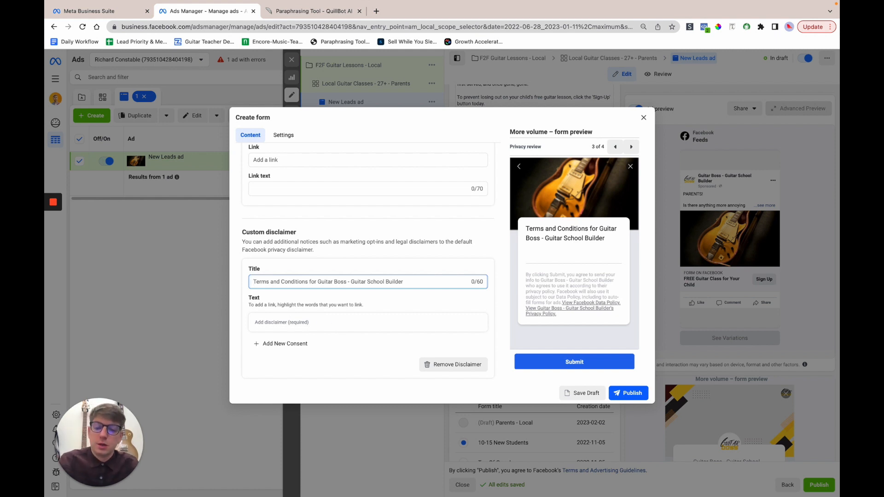
Title the custom disclaimer "I agree" and give it the text "You agree to be contacted by Guitar Journey with promotions and other deals".
{"action": "type", "text": "I agree"}
{"action": "left_click", "coordinate": [323, 324]}
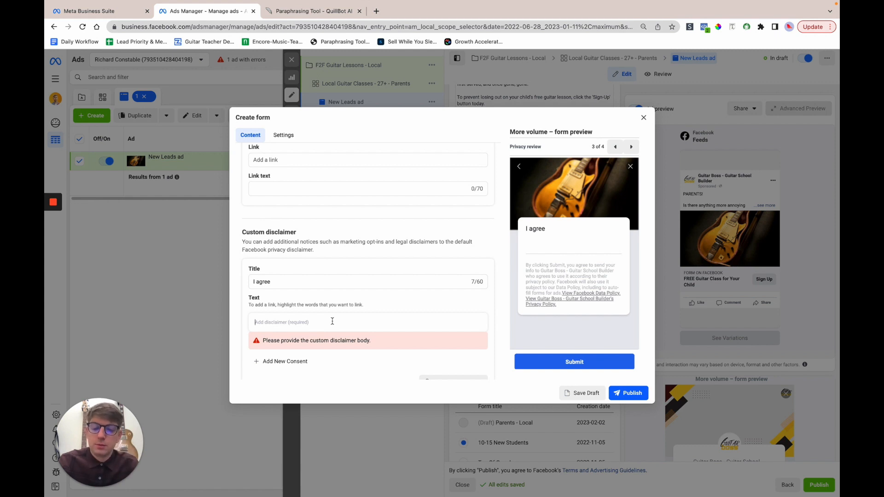
{"action": "type", "text": "You agree to be contacted ny"}
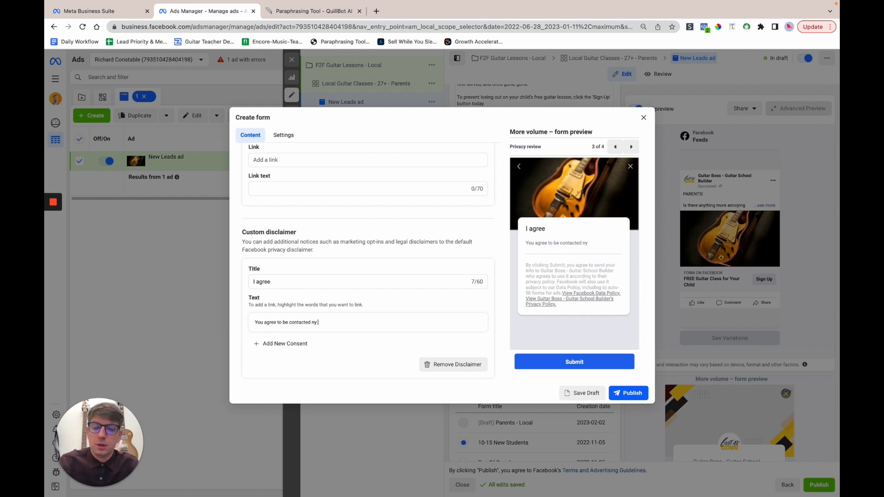
{"action": "type", "text": "Guitar Journe"}
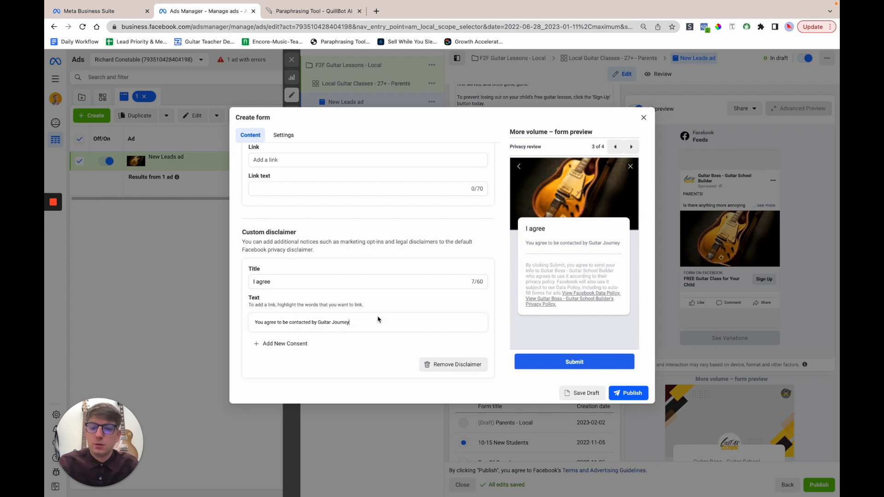
{"action": "scroll", "coordinate": [375, 319], "scroll_direction": "down", "scroll_amount": 1}
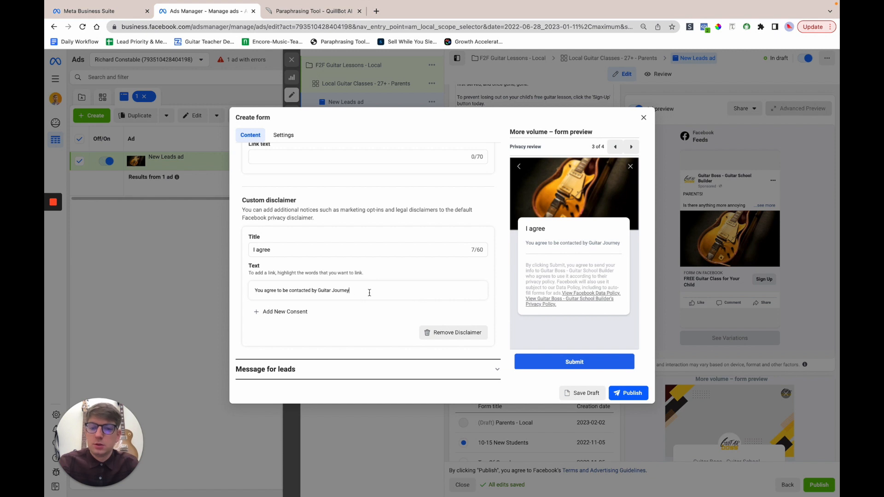
{"action": "type", "text": "with "}
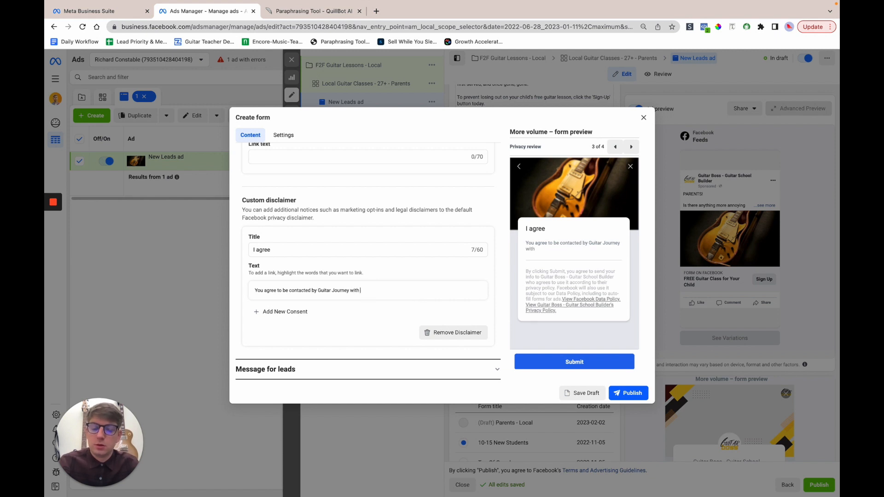
{"action": "type", "text": "promotions and other deals"}
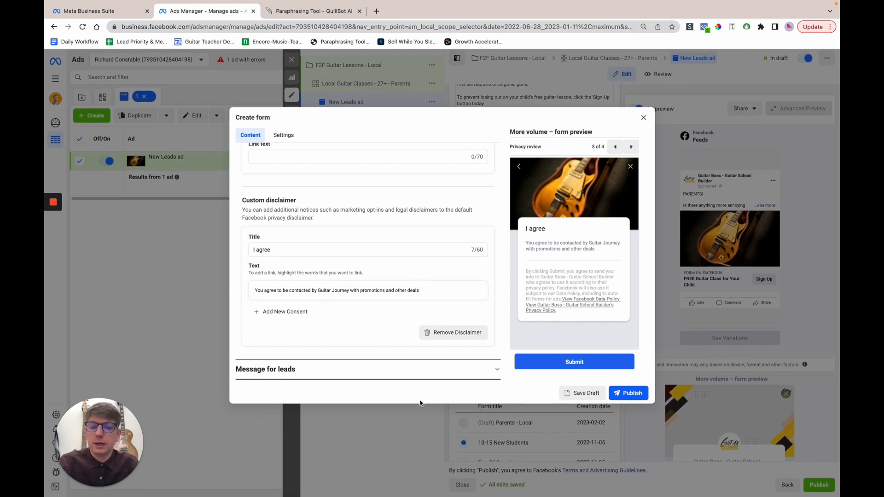
Try to publish the instant form, and save it as a draft instead before closing it.
{"action": "left_click", "coordinate": [644, 393]}
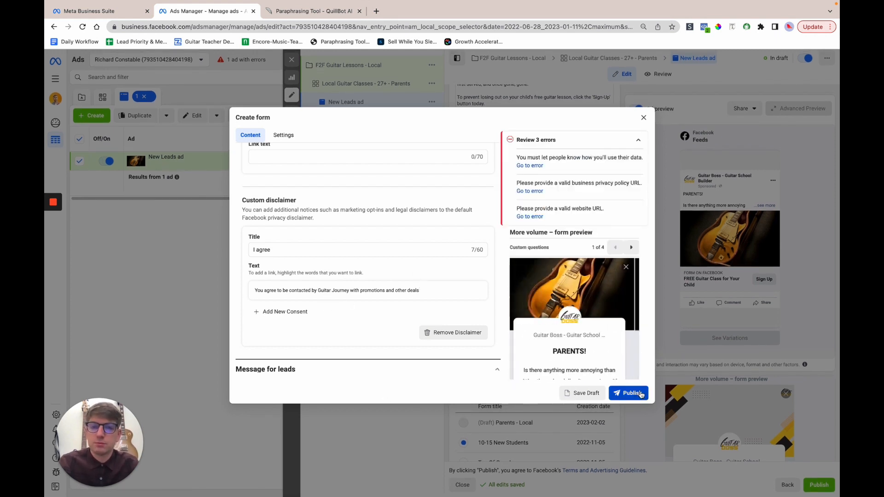
{"action": "left_click", "coordinate": [570, 393]}
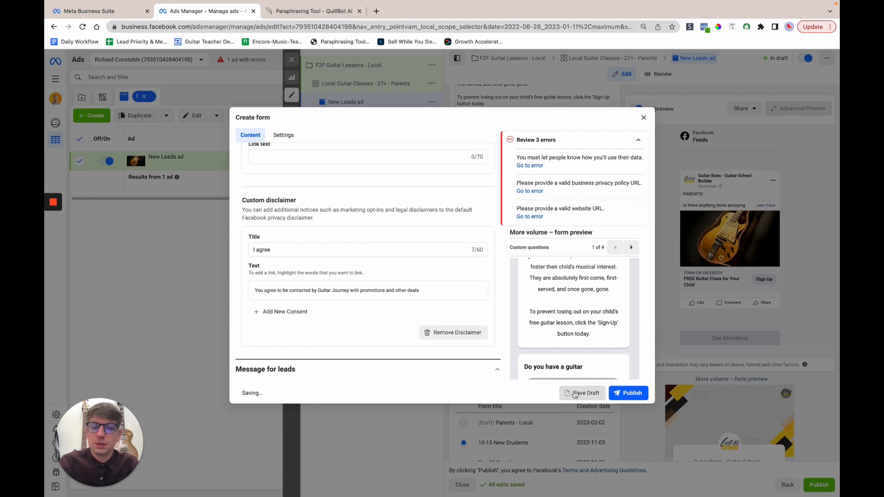
{"action": "left_click", "coordinate": [644, 118]}
{"action": "left_click", "coordinate": [525, 220]}
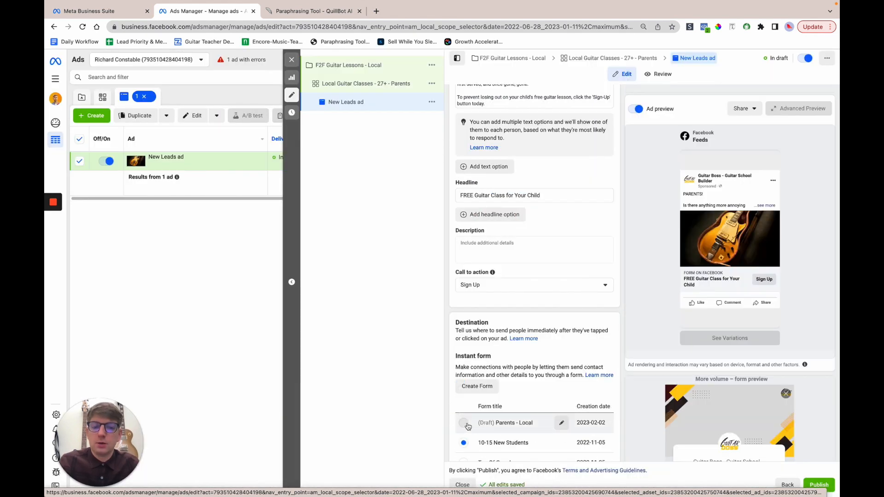
Rename the leads ad as "Parents - Local Guitar Students".
{"action": "scroll", "coordinate": [581, 310], "scroll_direction": "up", "scroll_amount": 1}
{"action": "scroll", "coordinate": [581, 309], "scroll_direction": "up", "scroll_amount": 1}
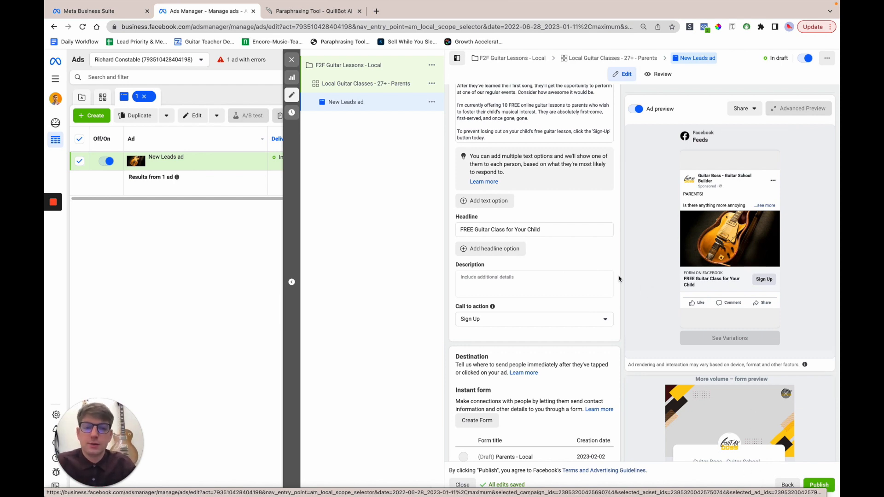
{"action": "scroll", "coordinate": [623, 278], "scroll_direction": "up", "scroll_amount": 3}
{"action": "scroll", "coordinate": [623, 278], "scroll_direction": "up", "scroll_amount": 5}
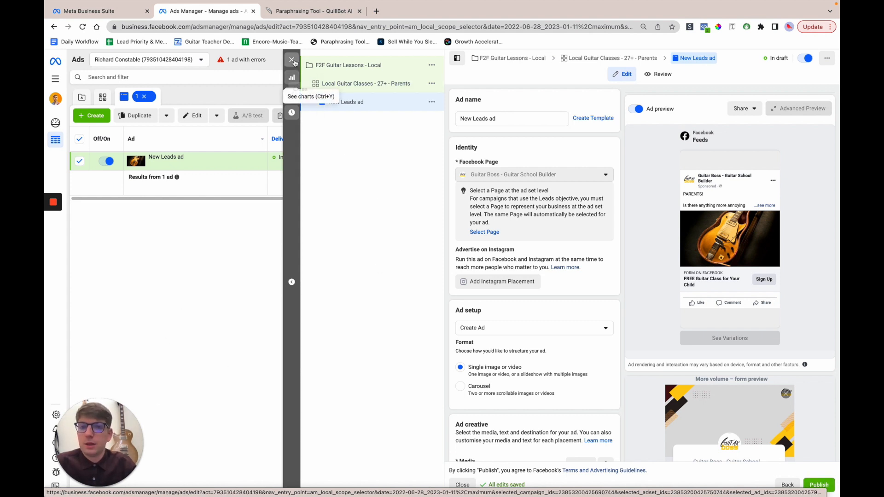
{"action": "triple_click", "coordinate": [513, 120]}
{"action": "type", "text": "Parents - Local Guitar Students"}
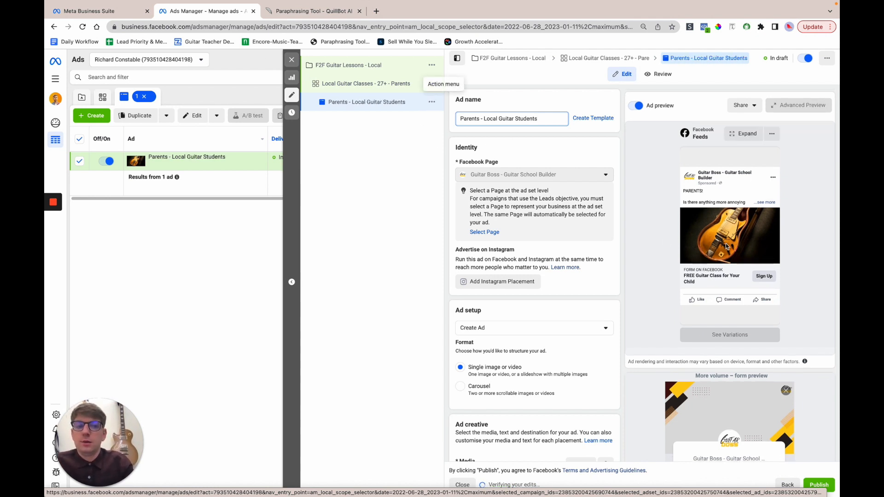
Quickly duplicate the parents ad and name the copy "Parents - Local Guitar Students – Ad 2".
{"action": "left_click", "coordinate": [432, 101]}
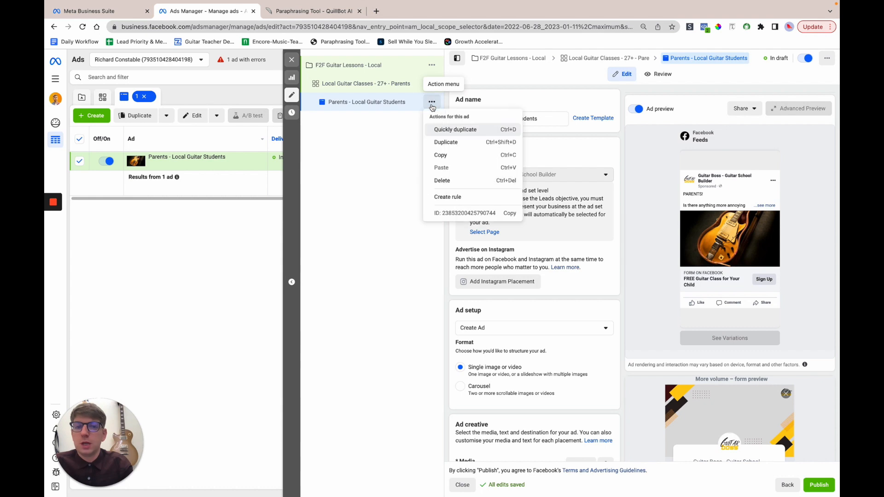
{"action": "left_click", "coordinate": [456, 129]}
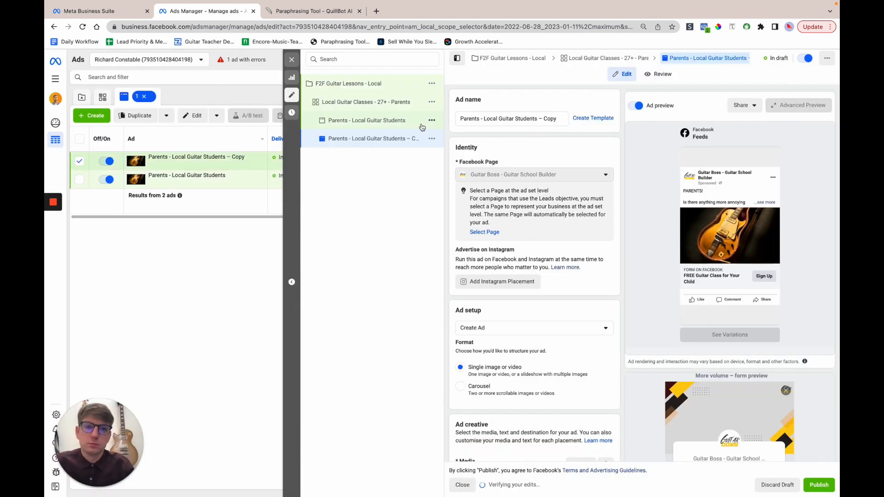
{"action": "double_click", "coordinate": [550, 119]}
{"action": "type", "text": "Ad 2"}
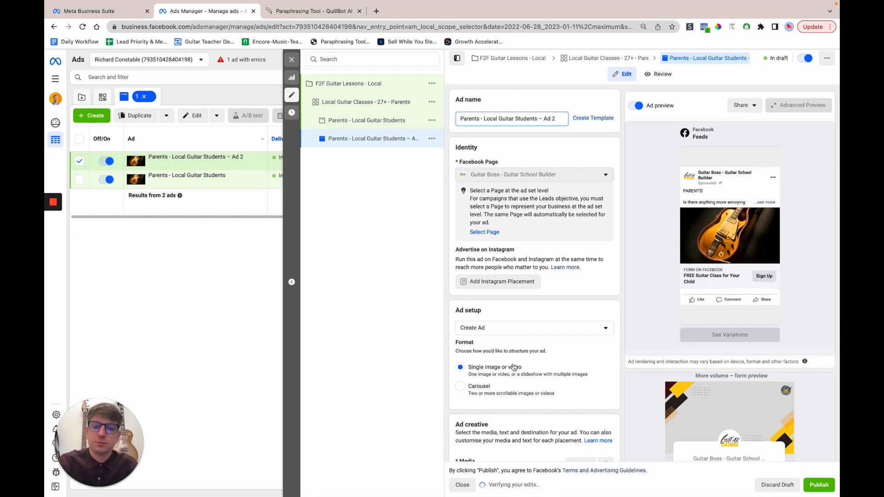
Start replacing the feed image of the Ad 2 copy and search the Desktop folder for "guitar" files.
{"action": "scroll", "coordinate": [513, 364], "scroll_direction": "down", "scroll_amount": 2}
{"action": "scroll", "coordinate": [512, 364], "scroll_direction": "down", "scroll_amount": 1}
{"action": "left_click", "coordinate": [578, 350]}
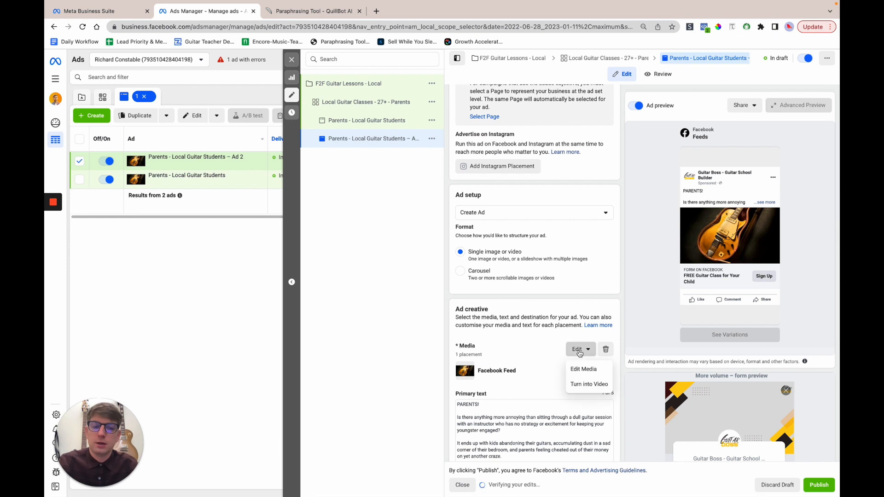
{"action": "left_click", "coordinate": [586, 368]}
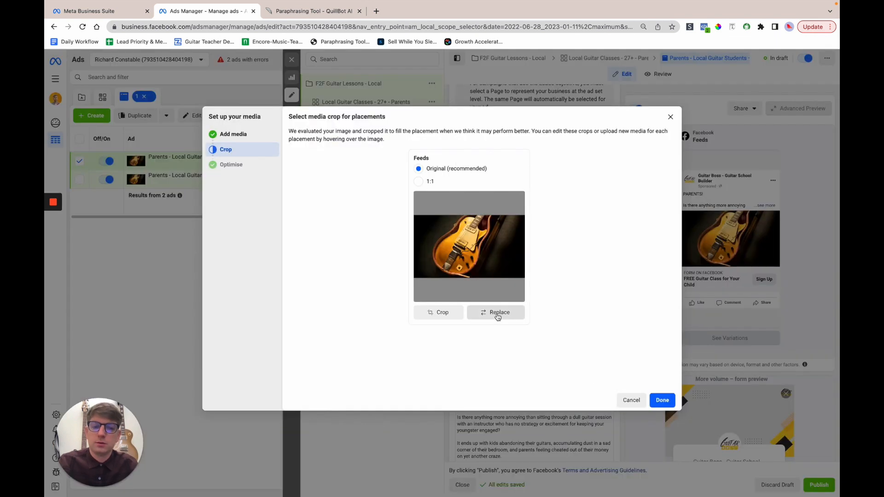
{"action": "left_click", "coordinate": [496, 313]}
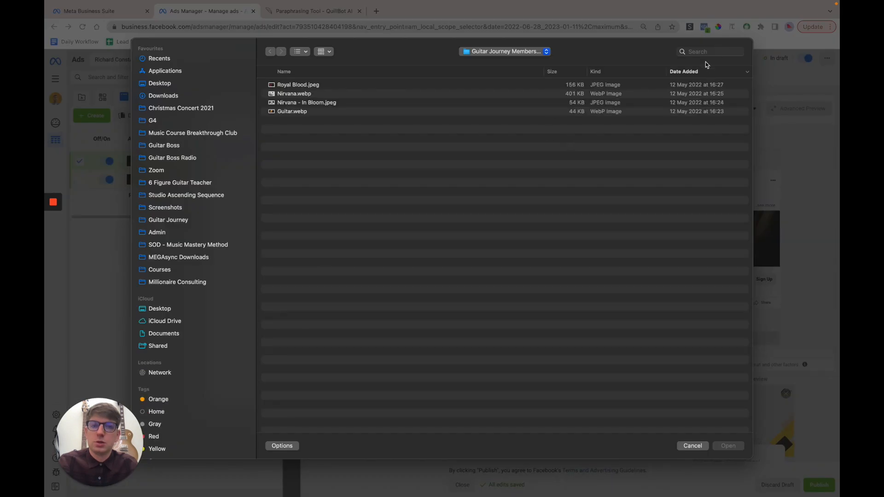
{"action": "left_click", "coordinate": [169, 84]}
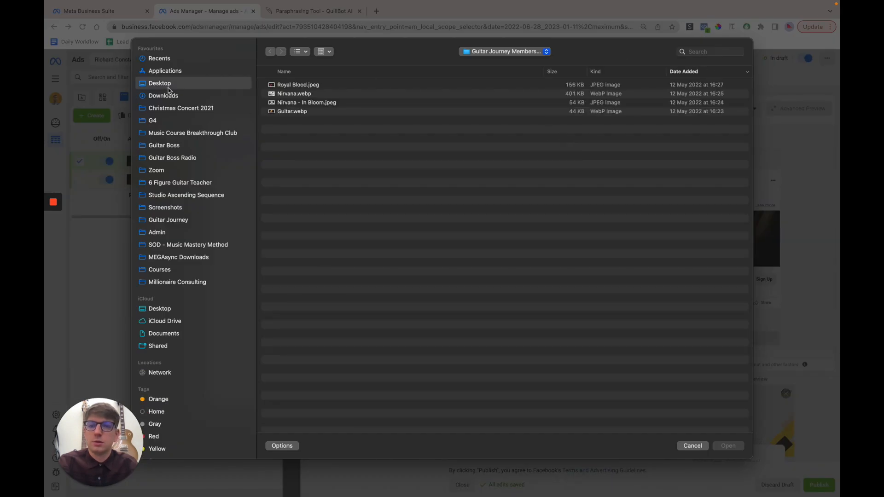
{"action": "left_click", "coordinate": [688, 53]}
{"action": "type", "text": "guitar"}
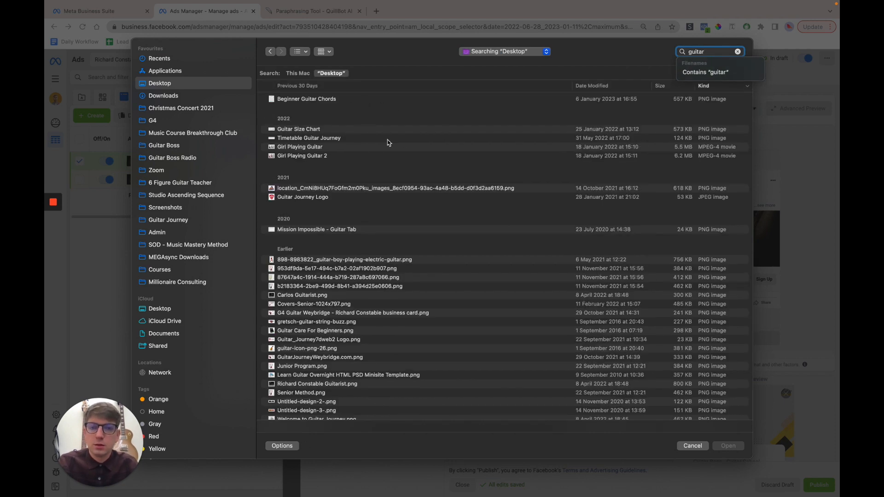
Look through the guitar image files and preview several candidates, including Guitars.jpg, for the second ad.
{"action": "left_click", "coordinate": [438, 297]}
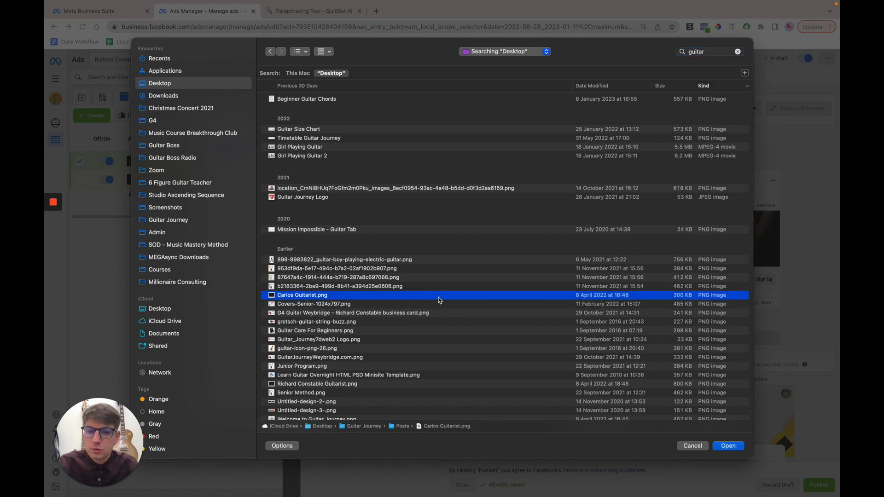
{"action": "left_click", "coordinate": [433, 332]}
{"action": "scroll", "coordinate": [432, 333], "scroll_direction": "down", "scroll_amount": 3}
{"action": "scroll", "coordinate": [432, 335], "scroll_direction": "down", "scroll_amount": 3}
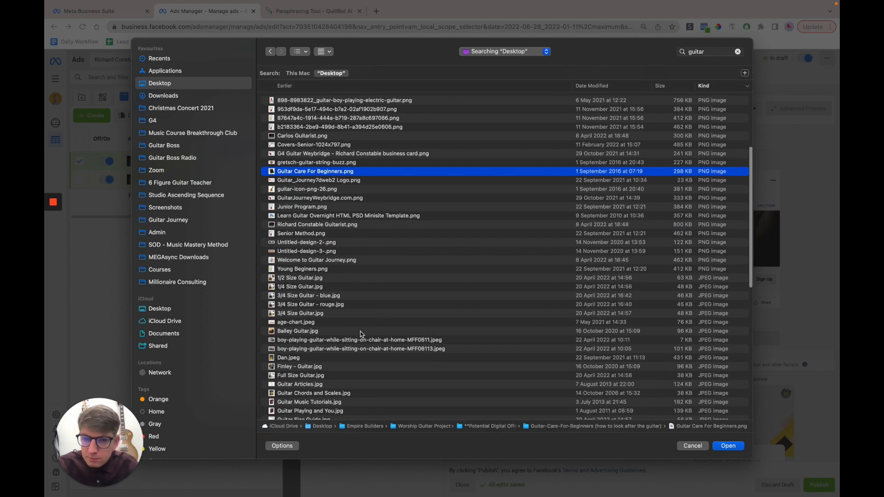
{"action": "left_click", "coordinate": [354, 359]}
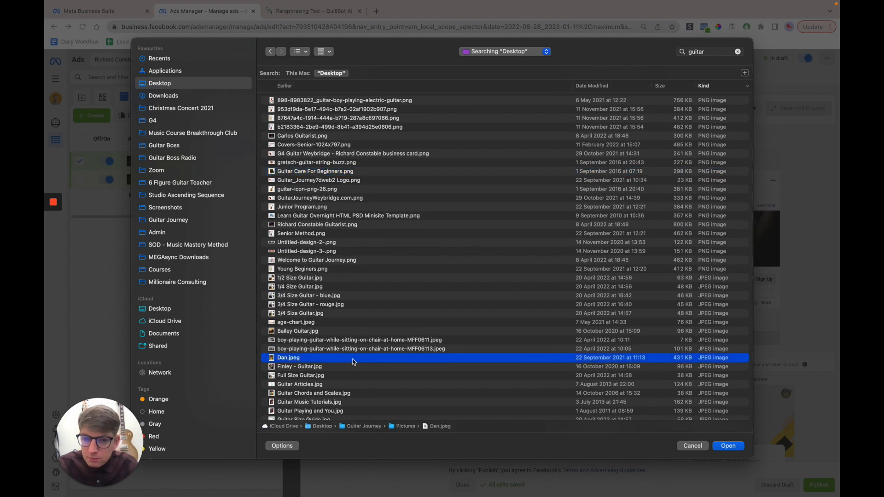
{"action": "key", "text": "space"}
{"action": "key", "text": "space"}
{"action": "scroll", "coordinate": [483, 345], "scroll_direction": "down", "scroll_amount": 3}
{"action": "scroll", "coordinate": [482, 345], "scroll_direction": "down", "scroll_amount": 10}
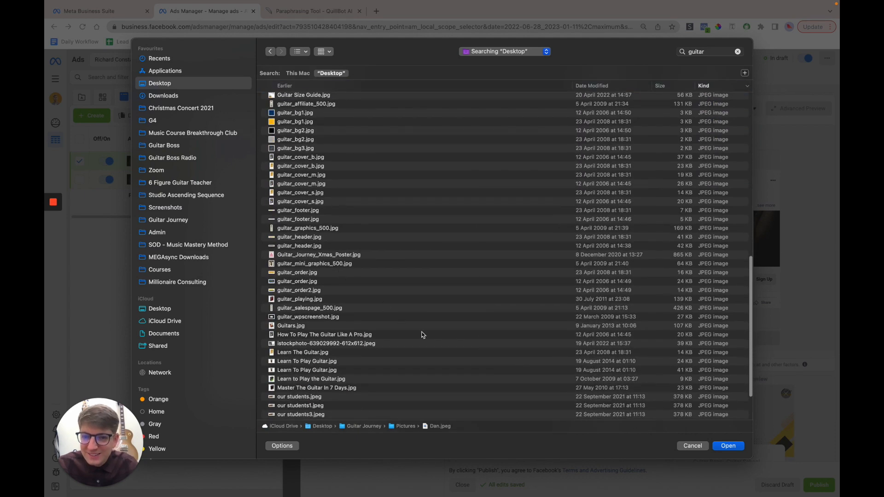
{"action": "scroll", "coordinate": [424, 338], "scroll_direction": "down", "scroll_amount": 2}
{"action": "left_click", "coordinate": [348, 297]}
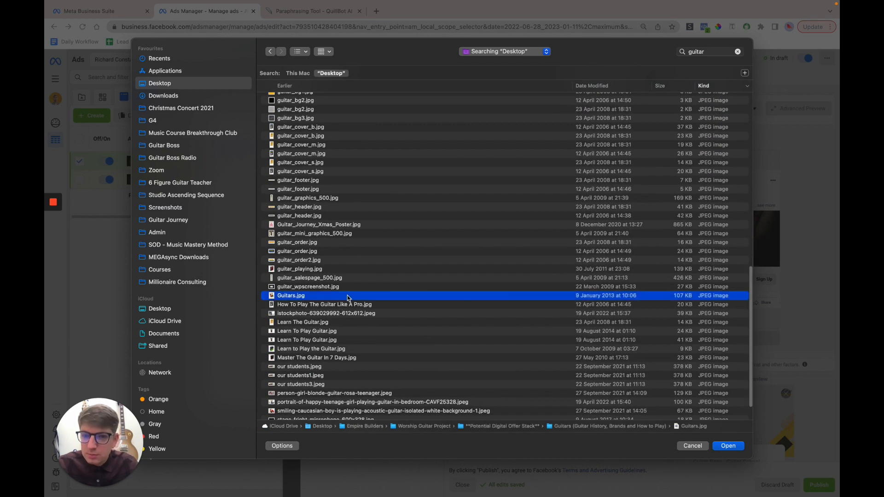
{"action": "key", "text": "space"}
{"action": "key", "text": "space"}
{"action": "mouse_move", "coordinate": [45, 215]}
{"action": "left_click", "coordinate": [53, 237]}
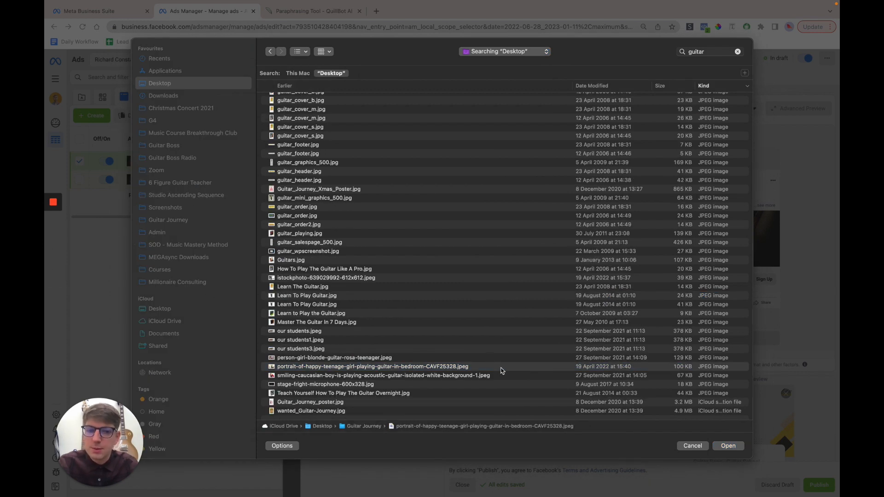
Preview and compare the photos of the teenage girl playing guitar in a bedroom and the smiling boy with an acoustic guitar.
{"action": "left_click", "coordinate": [501, 368]}
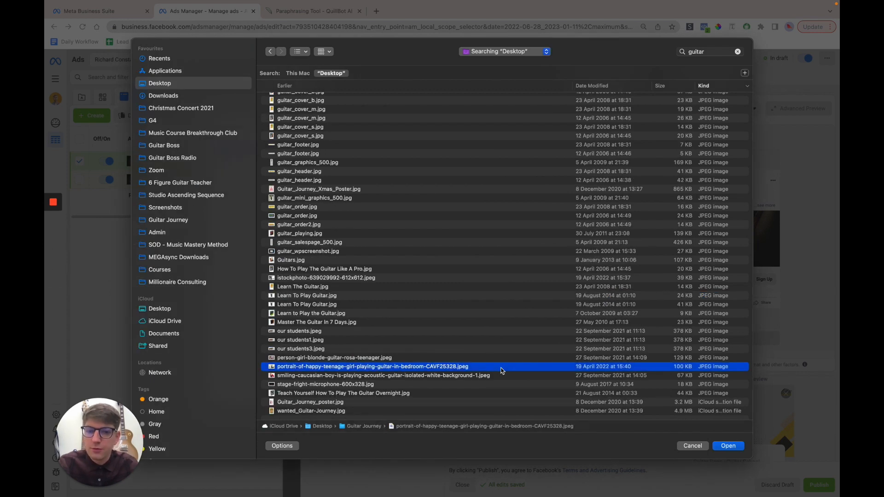
{"action": "key", "text": "space"}
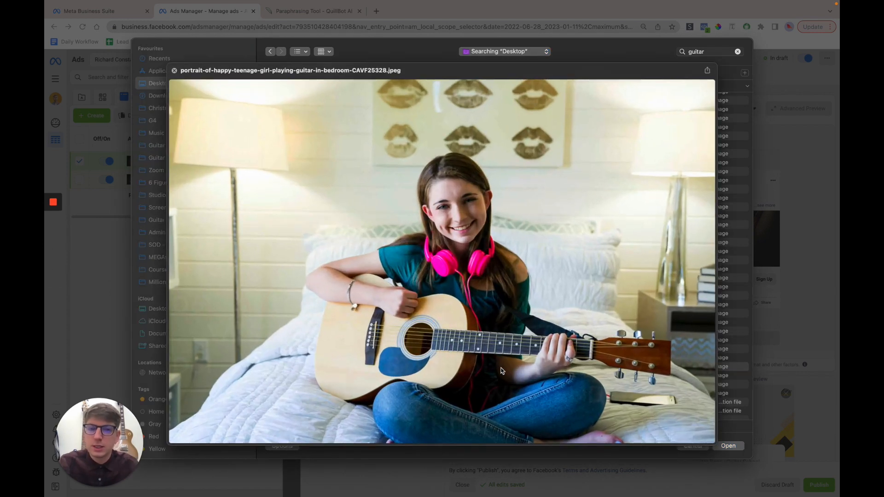
{"action": "key", "text": "space"}
{"action": "key", "text": "Down"}
{"action": "key", "text": "space"}
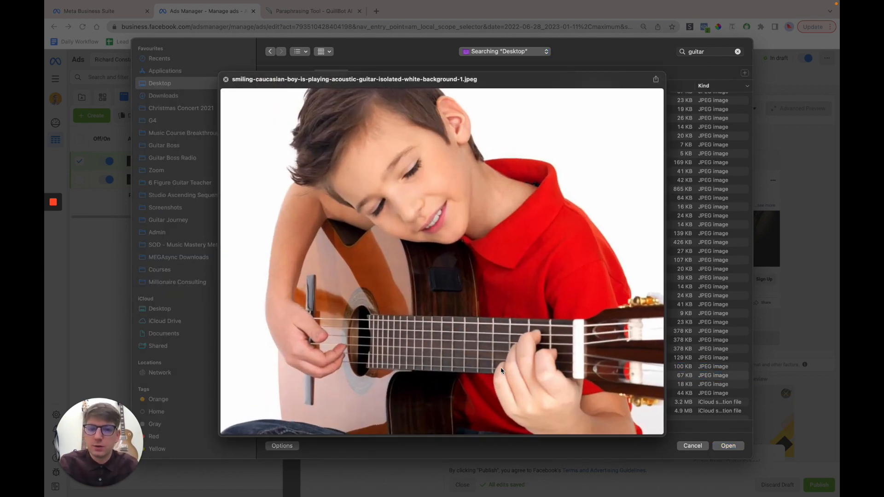
{"action": "key", "text": "space"}
{"action": "key", "text": "Up"}
{"action": "key", "text": "space"}
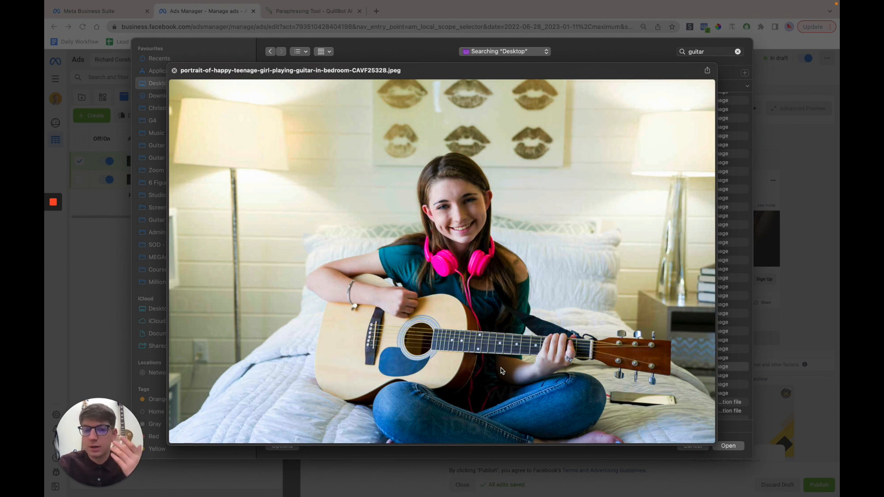
{"action": "key", "text": "space"}
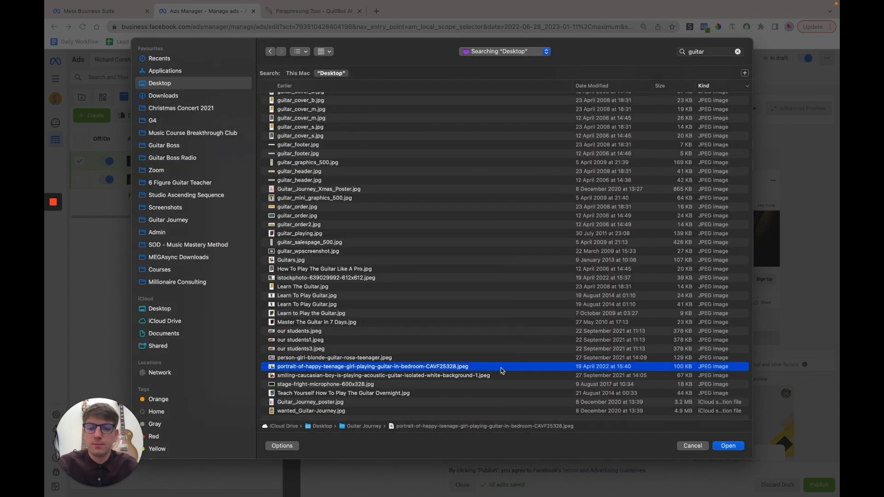
{"action": "key", "text": "Up"}
{"action": "key", "text": "space"}
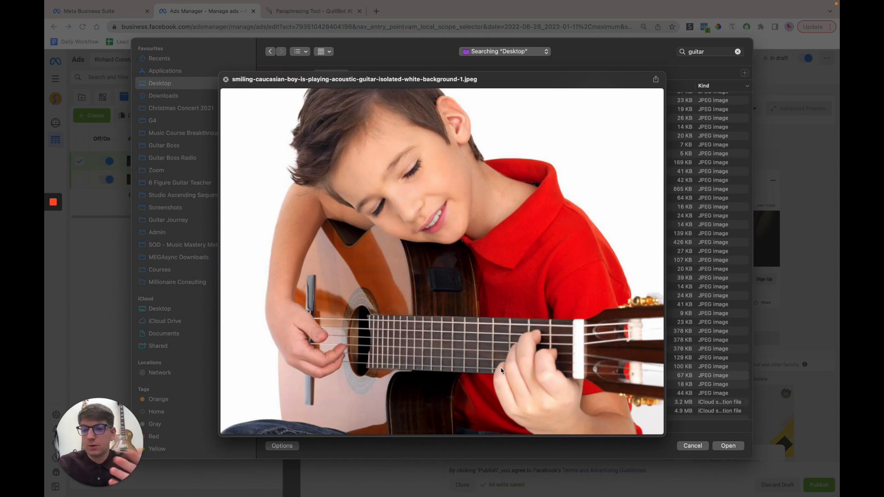
{"action": "key", "text": "space"}
Upload portrait-of-happy-teenage-girl-playing-guitar-in-bedroom-CAVF25328.jpeg and use it as the replacement media for Feeds.
{"action": "left_click", "coordinate": [501, 368]}
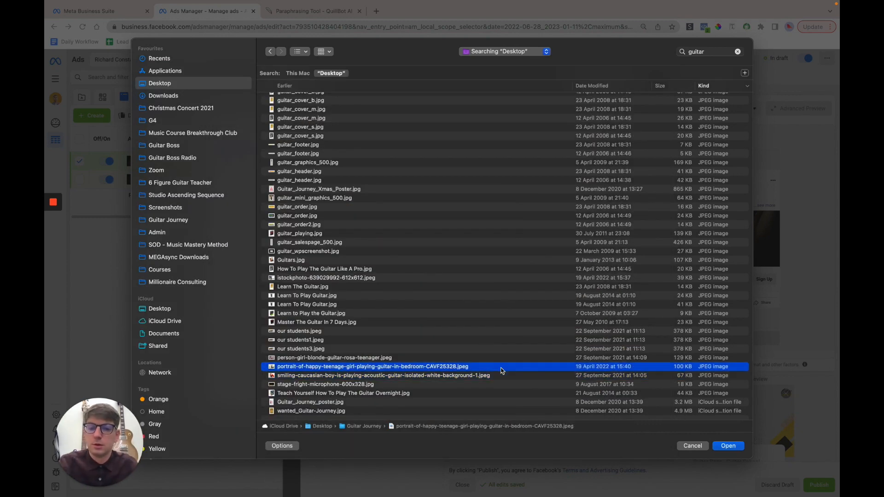
{"action": "key", "text": "Return"}
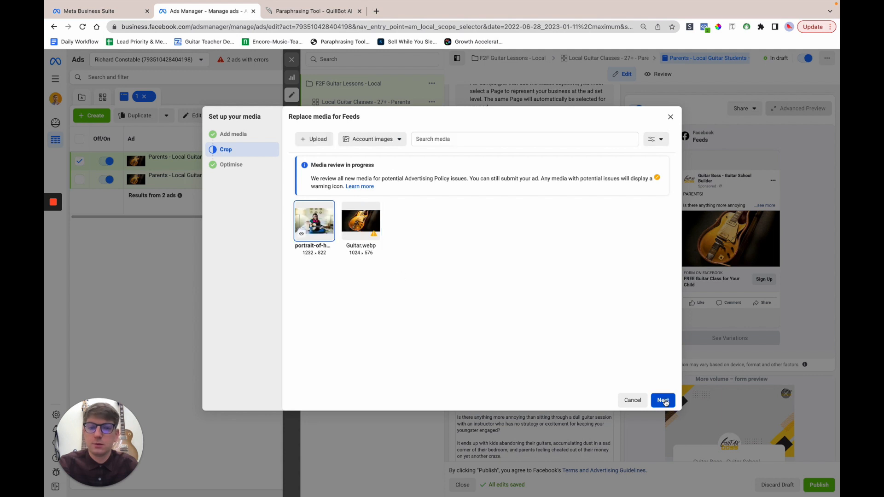
{"action": "left_click", "coordinate": [663, 400]}
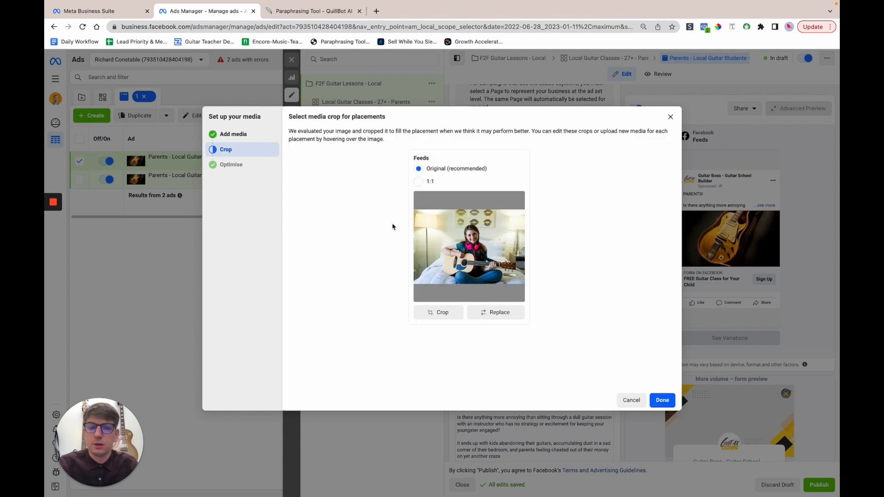
Compare the original and 1:1 crops of the teenage girl photo for Feeds and apply the 1:1 crop.
{"action": "left_click", "coordinate": [418, 181]}
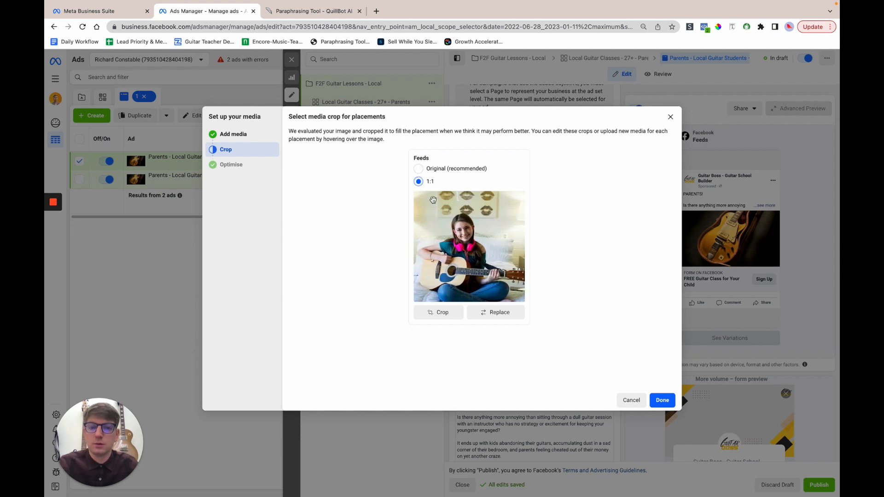
{"action": "left_click", "coordinate": [418, 169]}
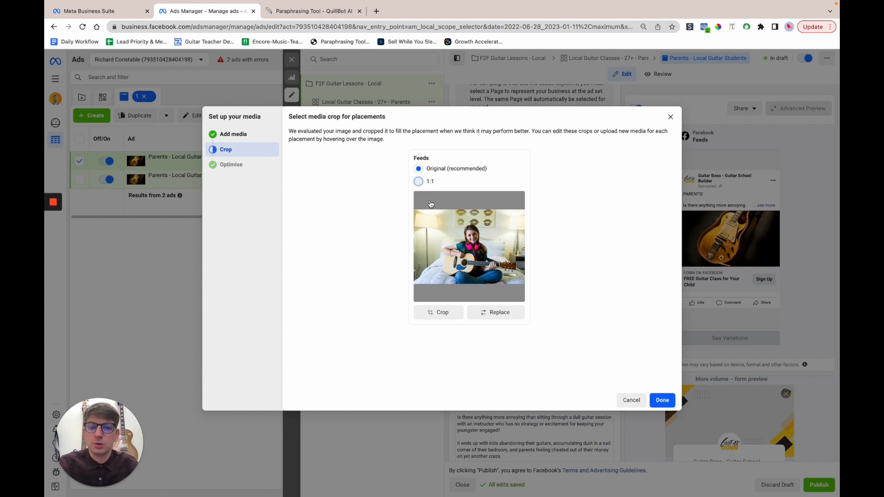
{"action": "left_click", "coordinate": [419, 181]}
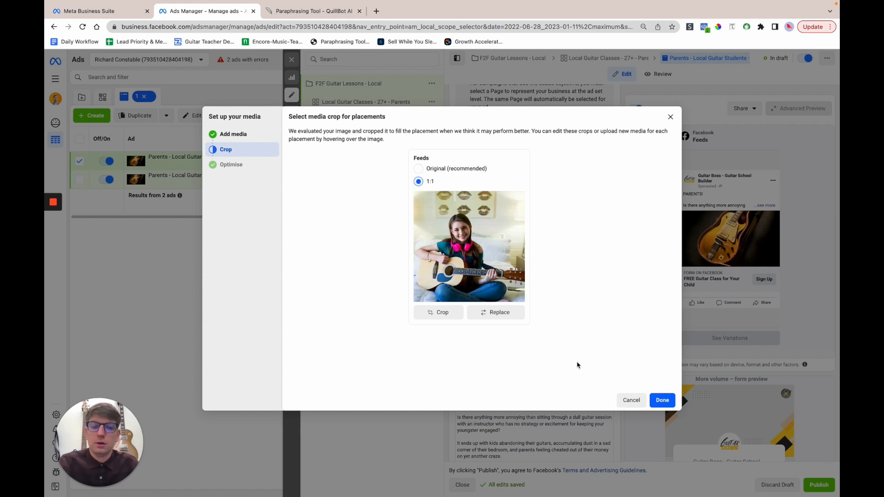
{"action": "left_click", "coordinate": [662, 400]}
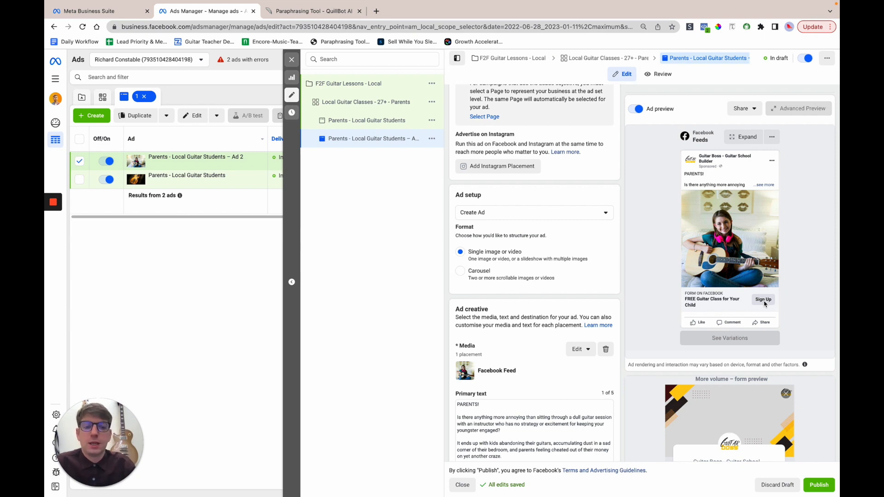
Review the primary text and setup of the Parents - Local Guitar Students – Ad 2 ad and close its editor.
{"action": "scroll", "coordinate": [562, 367], "scroll_direction": "down", "scroll_amount": 6}
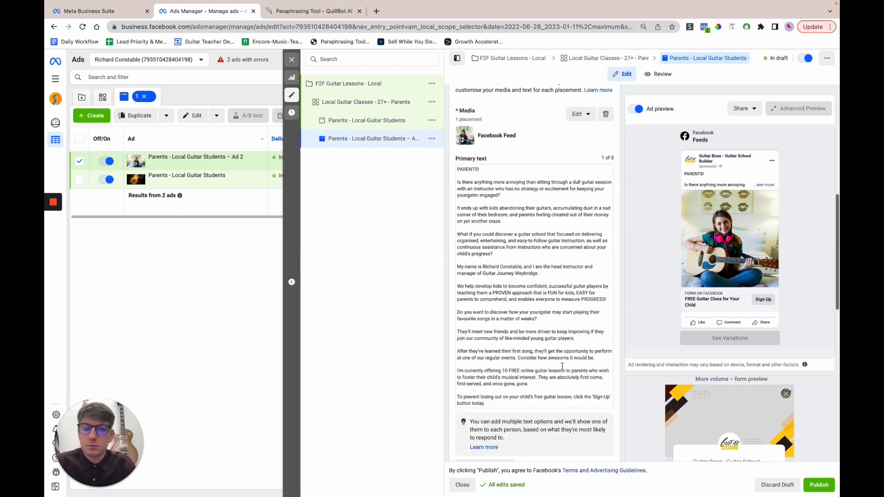
{"action": "scroll", "coordinate": [562, 366], "scroll_direction": "up", "scroll_amount": 6}
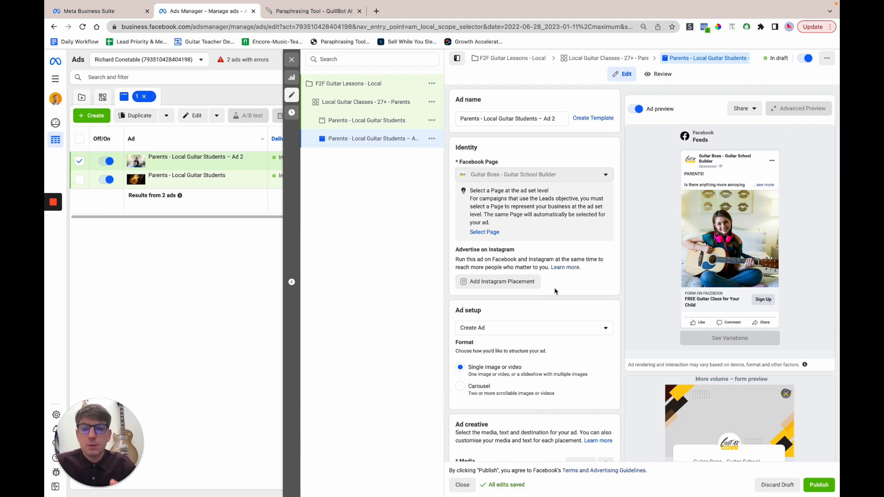
{"action": "left_click", "coordinate": [292, 59]}
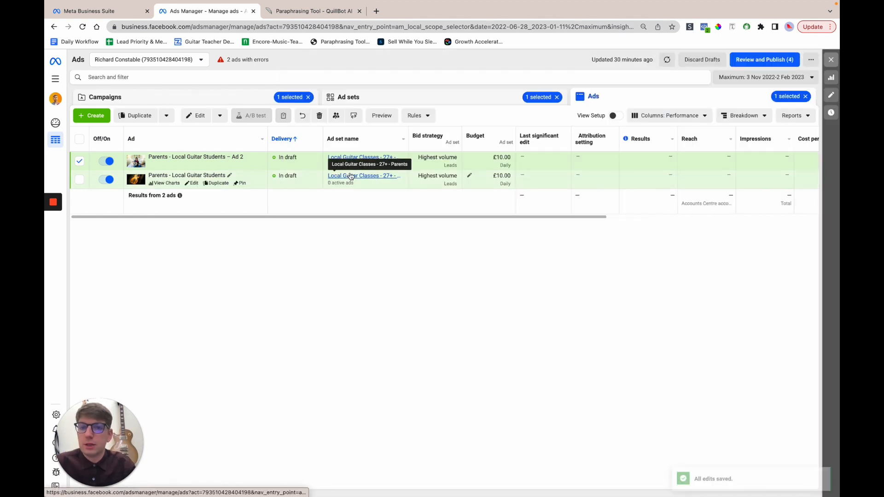
Open the Local Guitar Classes - 27+ - Parents ad set, check its budget and schedule settings, and close its editor.
{"action": "left_click", "coordinate": [397, 99]}
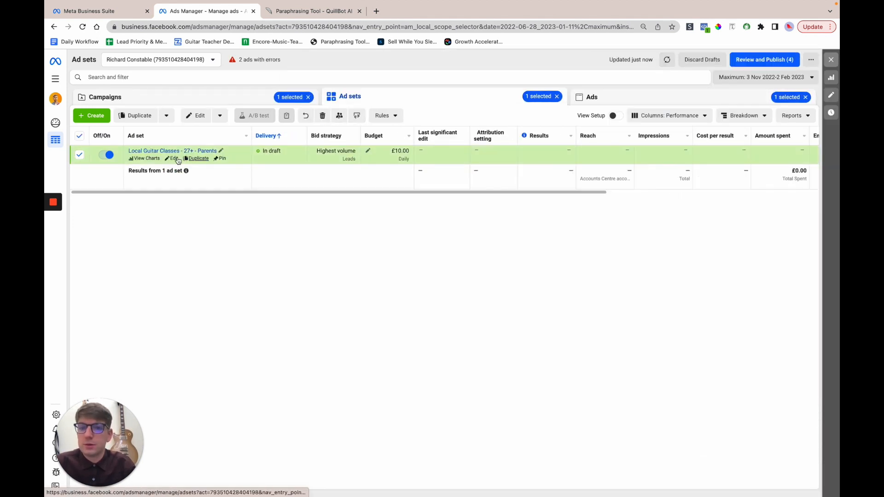
{"action": "left_click", "coordinate": [173, 159]}
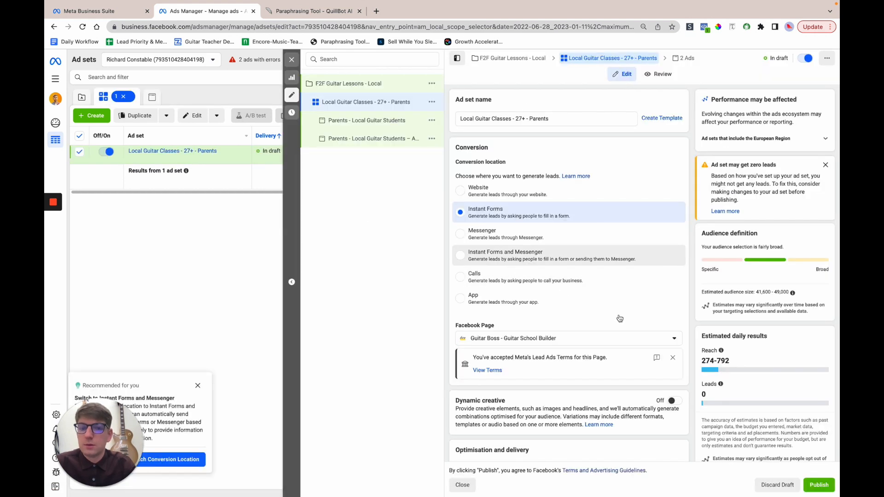
{"action": "scroll", "coordinate": [526, 360], "scroll_direction": "down", "scroll_amount": 7}
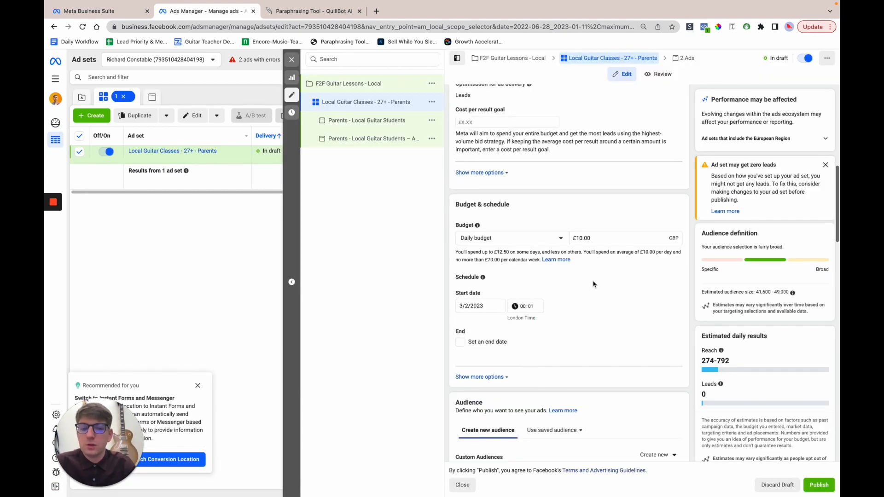
{"action": "left_click", "coordinate": [292, 59]}
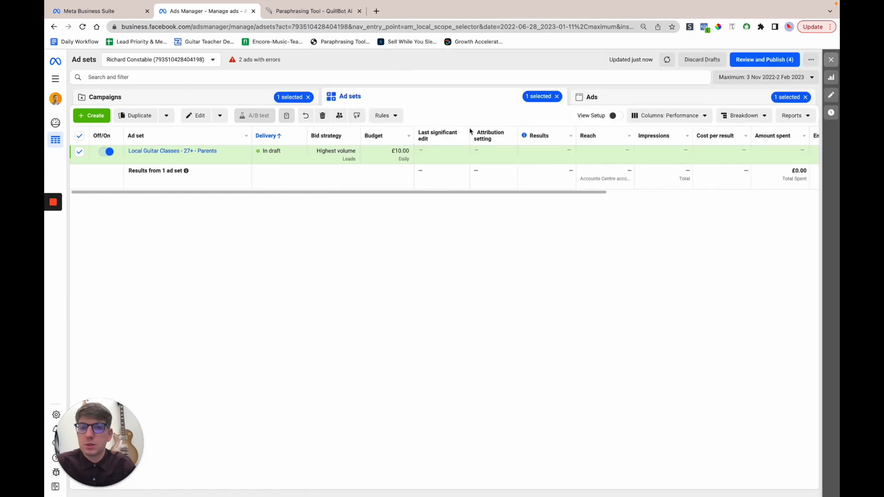
Review the campaign structure at ad, campaign and ad set level, ending on the list of the two parents ads.
{"action": "left_click", "coordinate": [616, 97]}
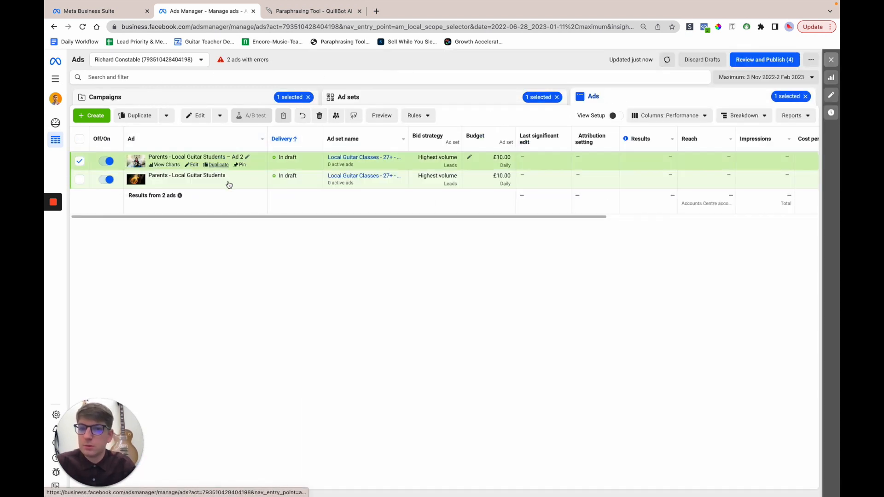
{"action": "left_click", "coordinate": [214, 96]}
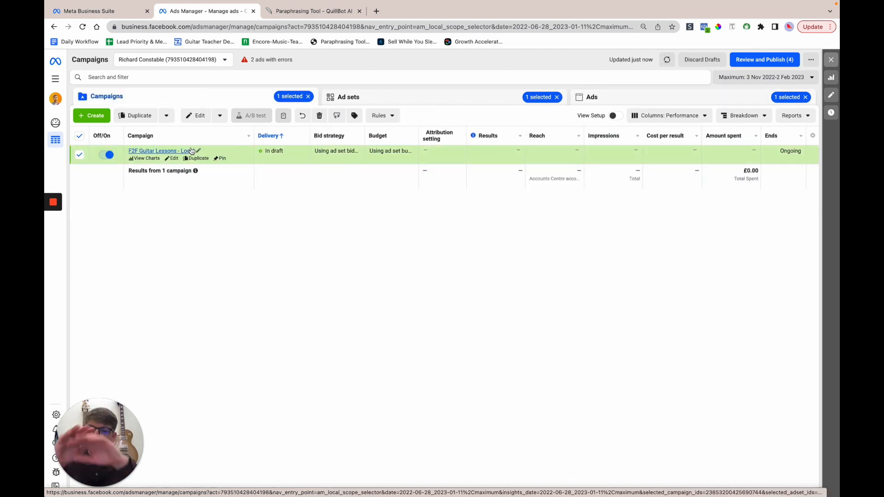
{"action": "left_click", "coordinate": [394, 99]}
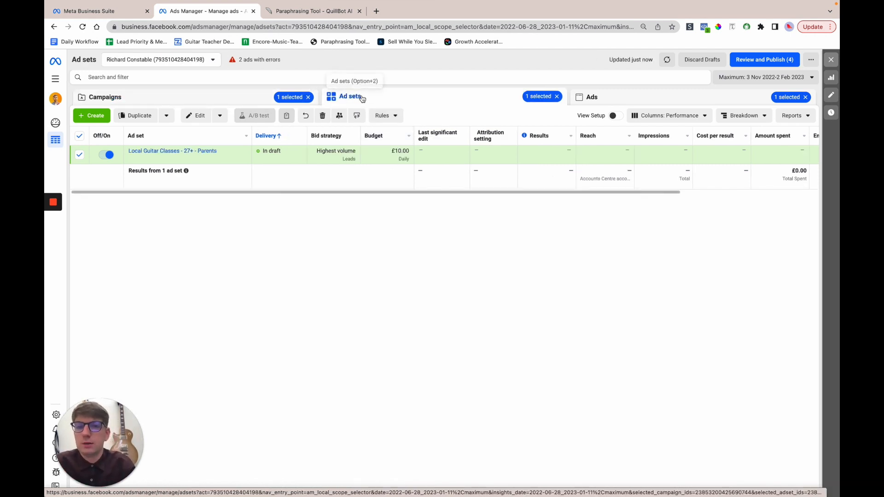
{"action": "mouse_move", "coordinate": [173, 160]}
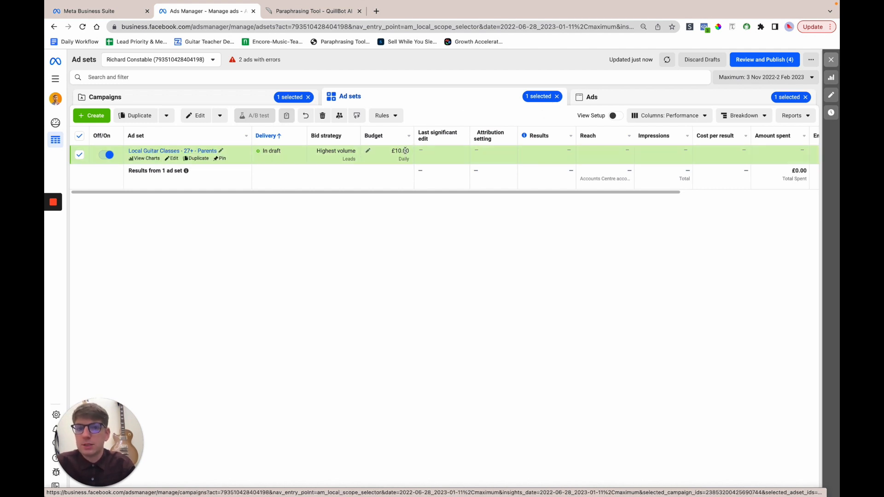
{"action": "left_click", "coordinate": [615, 98]}
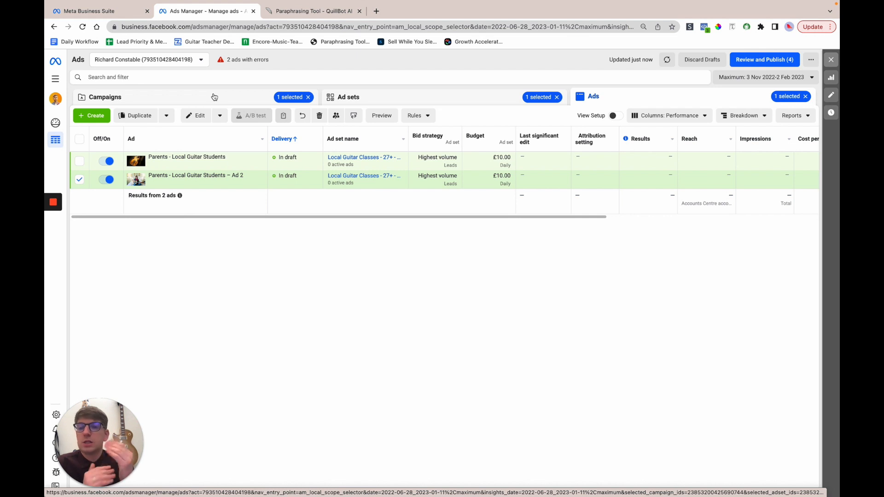
{"action": "mouse_move", "coordinate": [141, 181]}
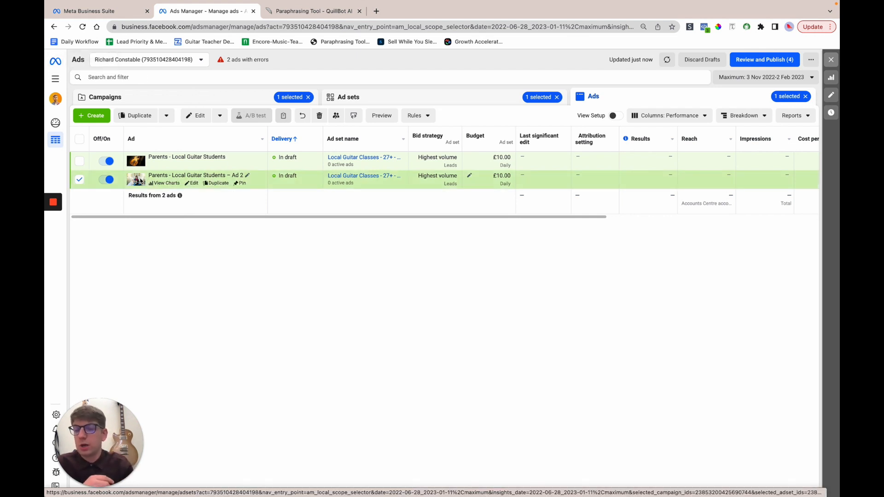